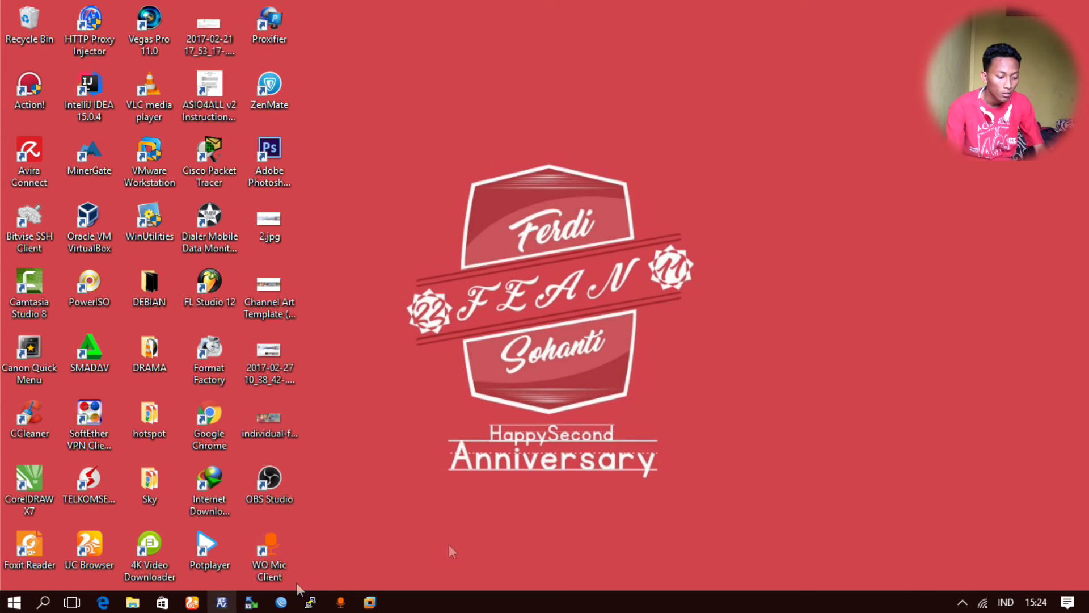
- Give Ethernet 9 the static IPv4 address 192.168.0.13 with mask 255.255.255.0 and apply it
right_click(983, 604)
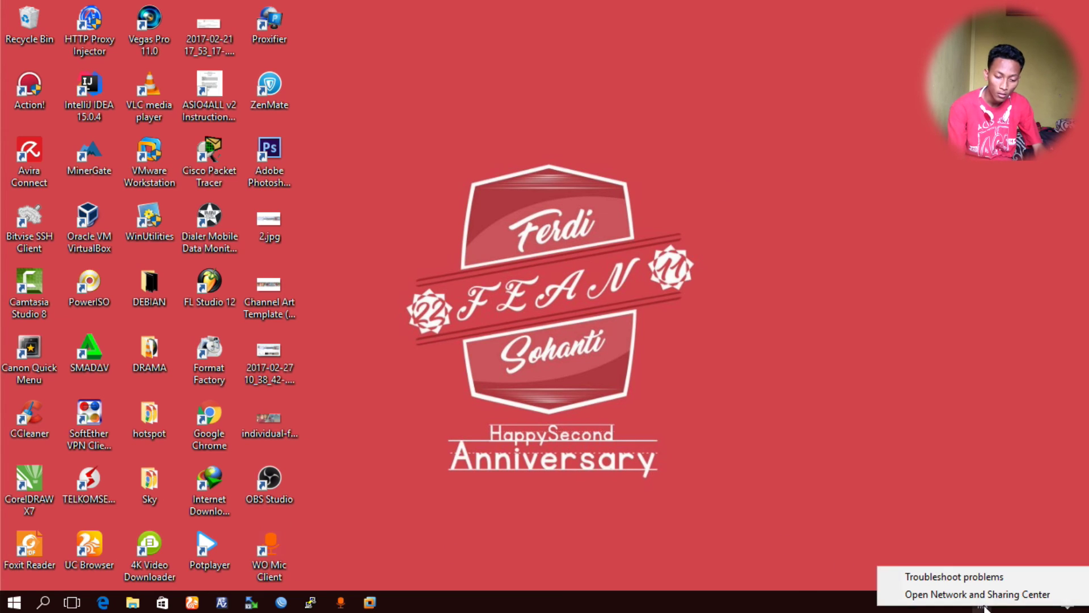
left_click(971, 594)
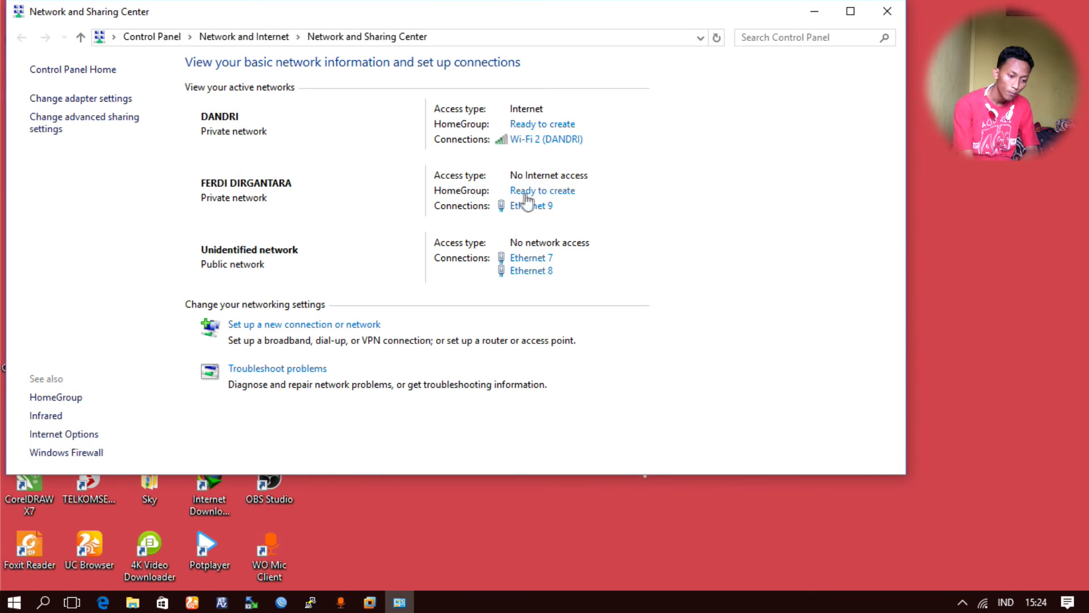
left_click(529, 208)
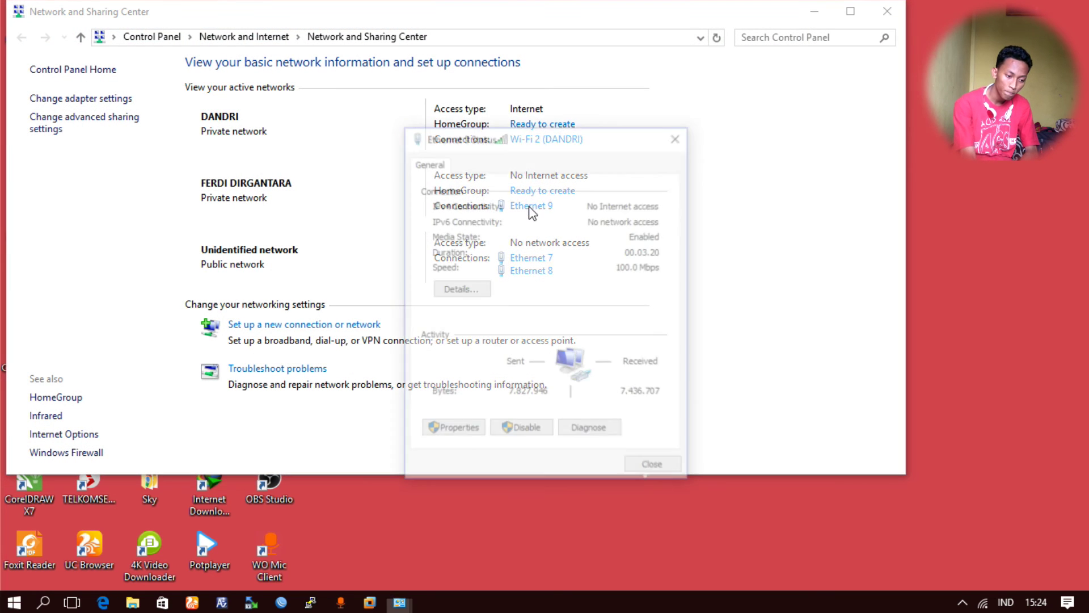
left_click(452, 431)
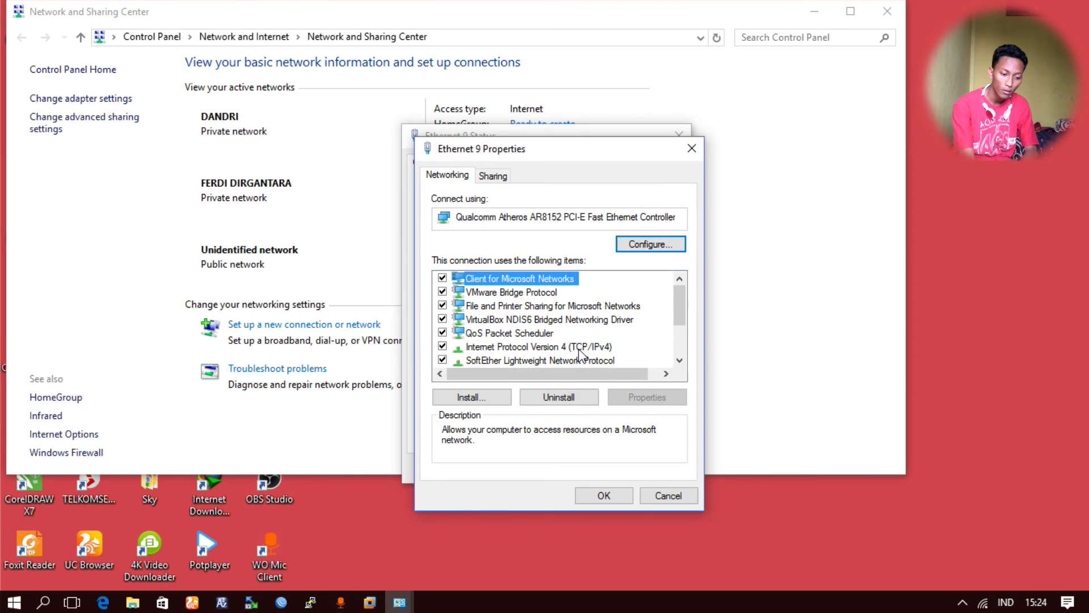
double_click(579, 349)
left_click(568, 330)
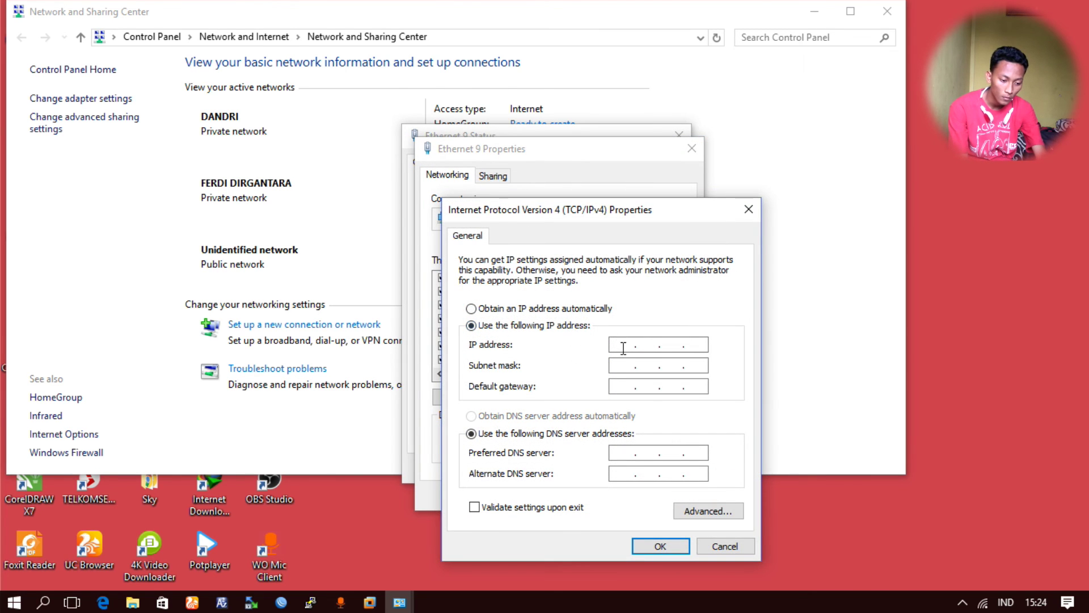
type("192 . 168 .  .")
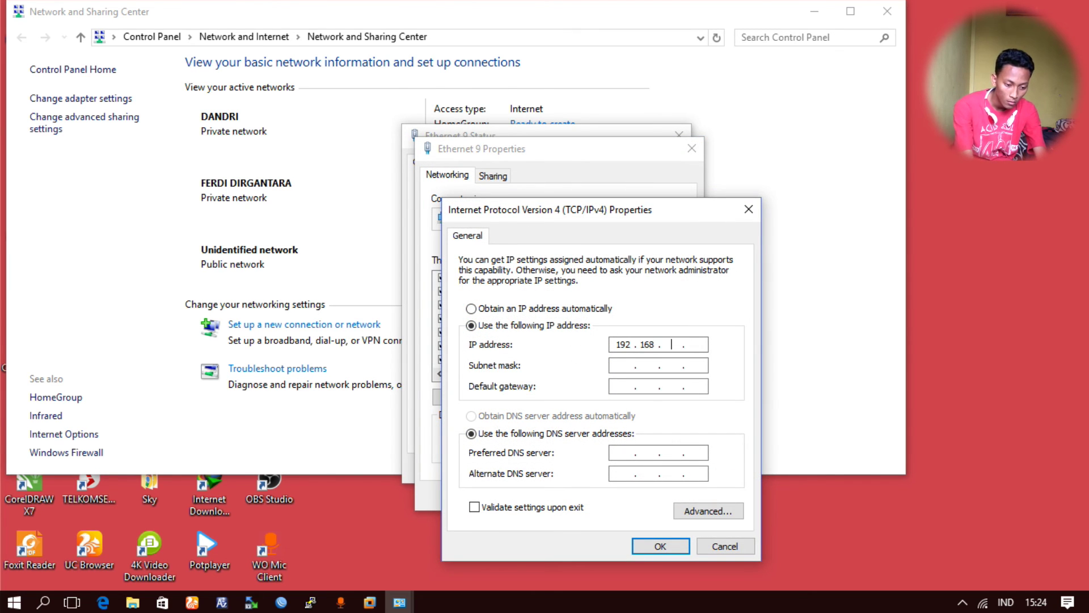
type("168.0.1")
left_click(618, 364)
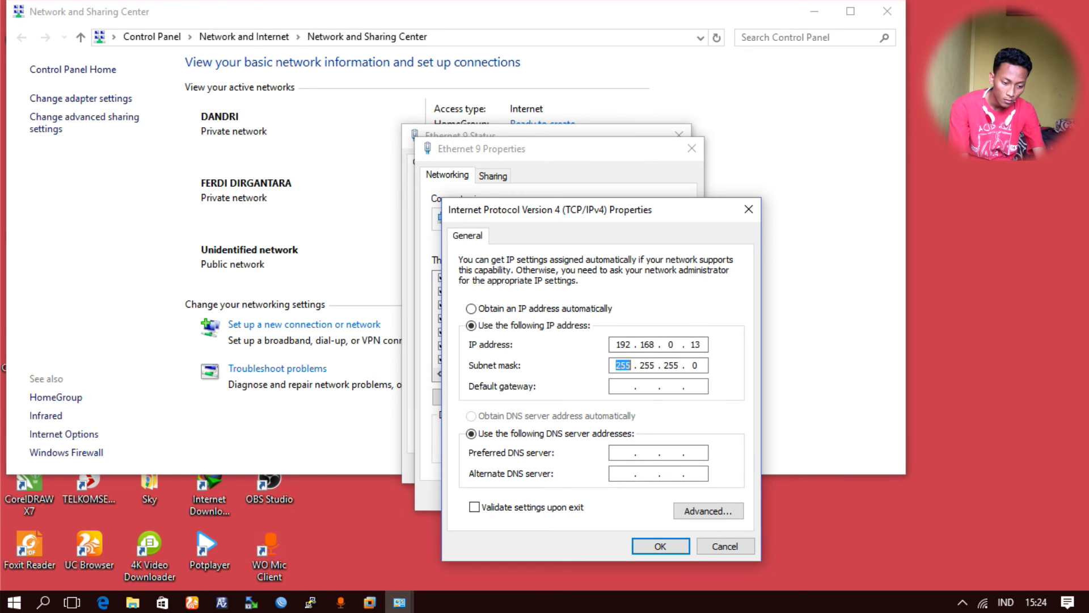
key("Return")
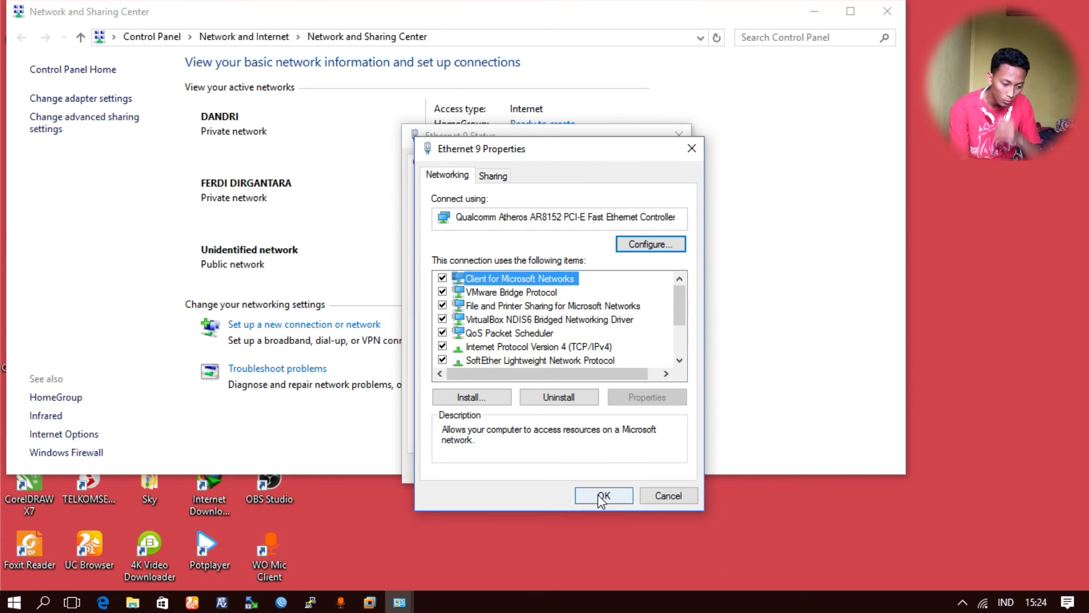
left_click(604, 495)
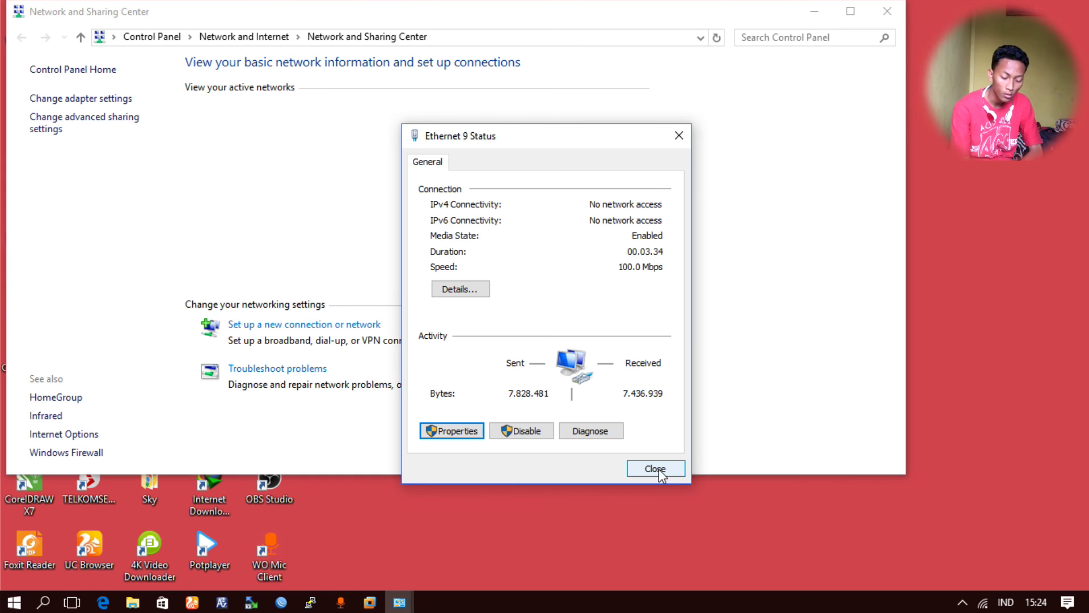
left_click(655, 469)
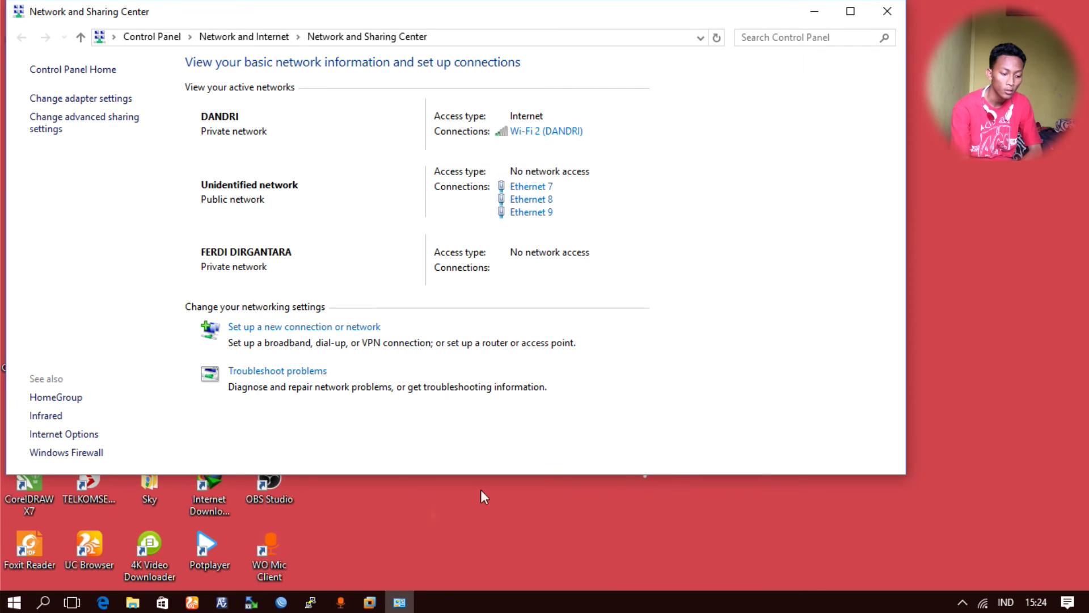
- Load the router admin page at 192.168.0.1 in UC Browser
left_click(198, 605)
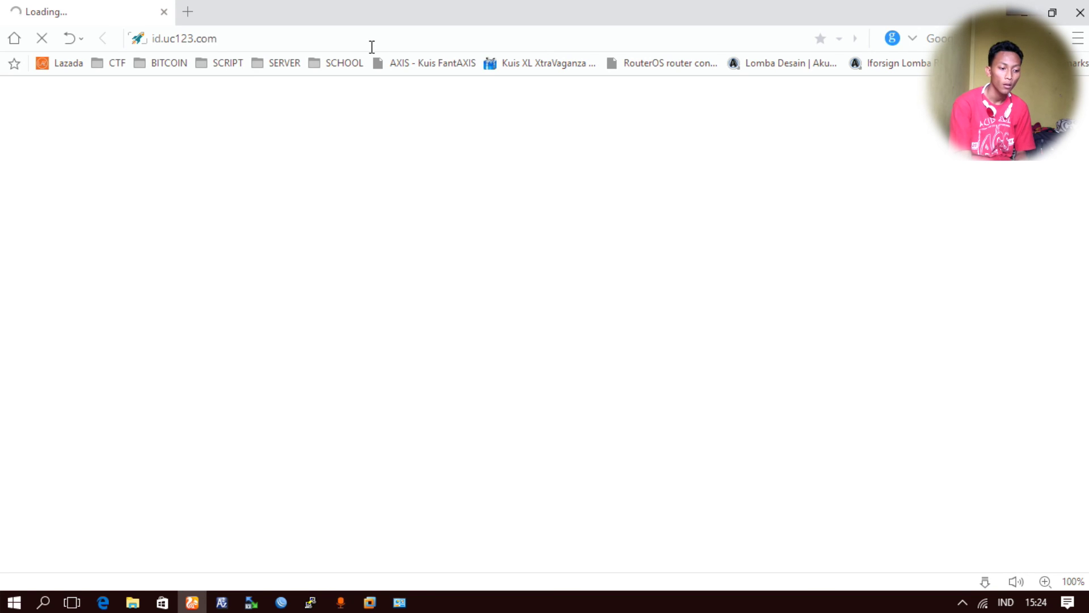
left_click(372, 46)
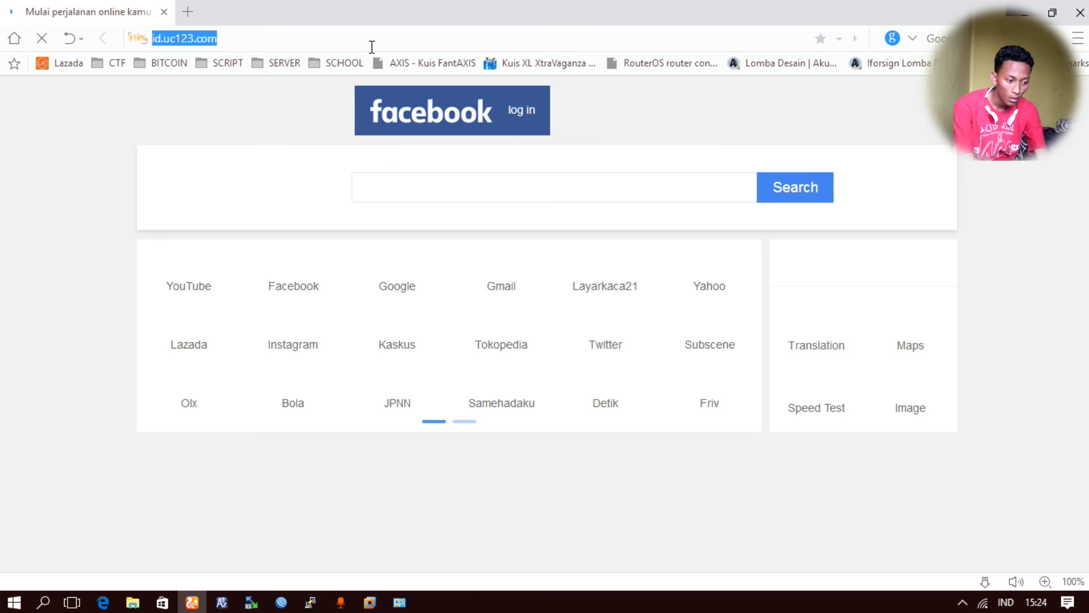
type("192.168")
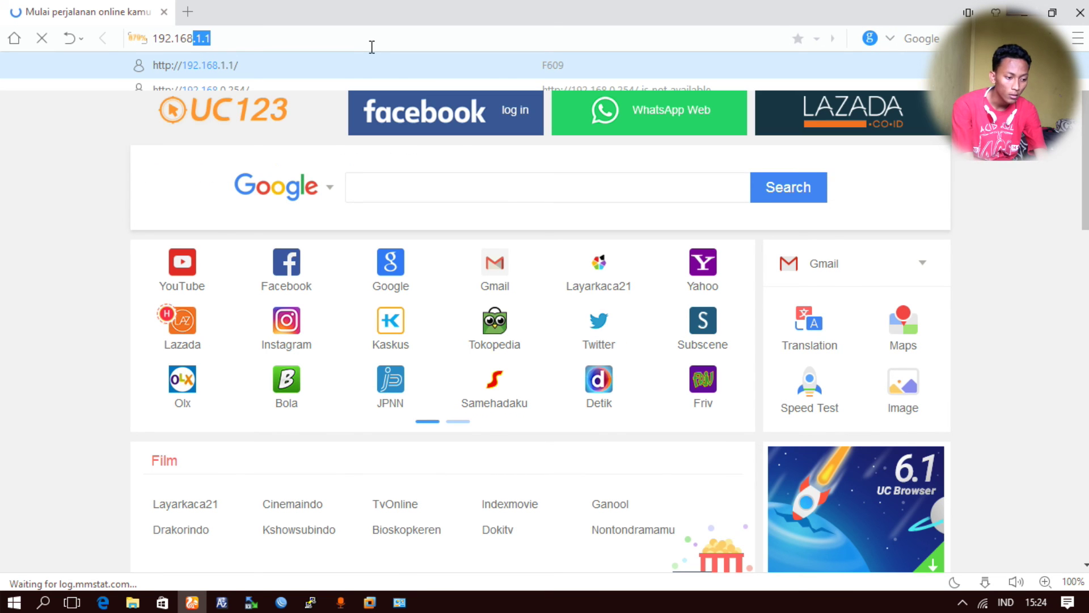
type(".0..1")
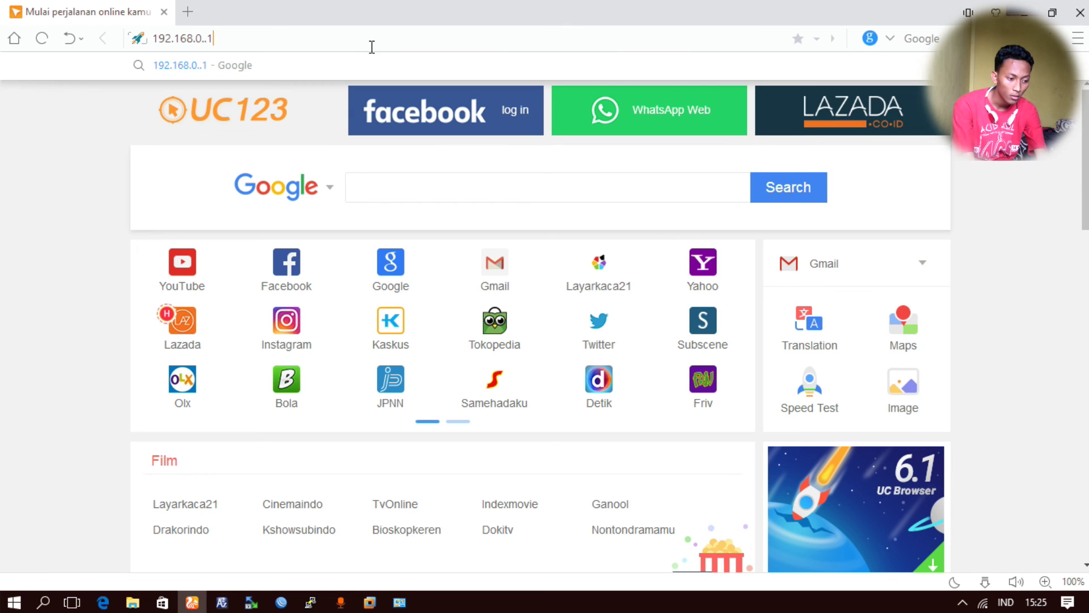
key("BackSpace")
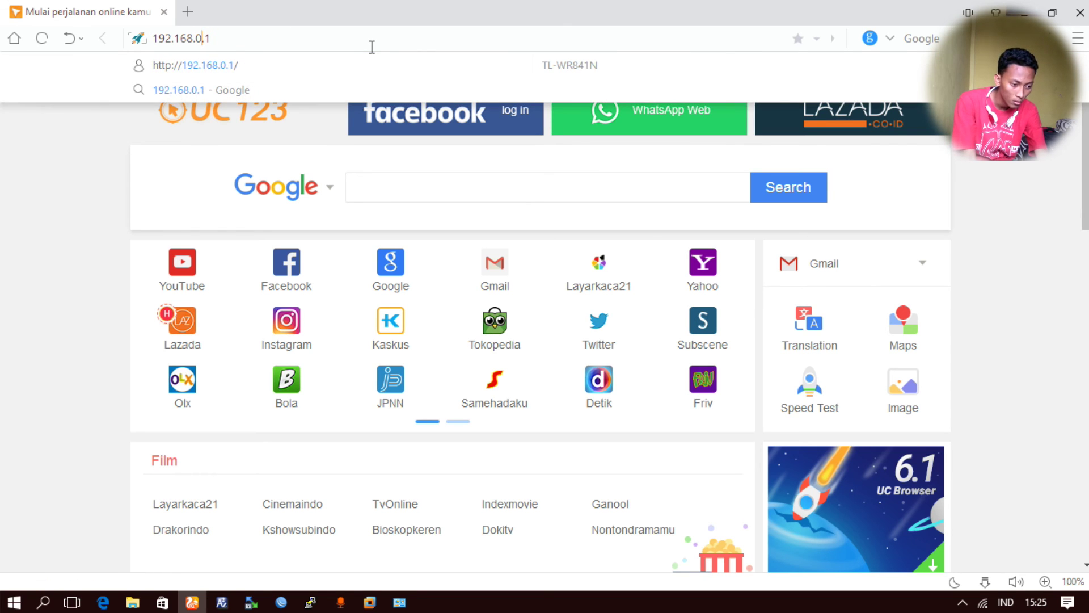
key("Return")
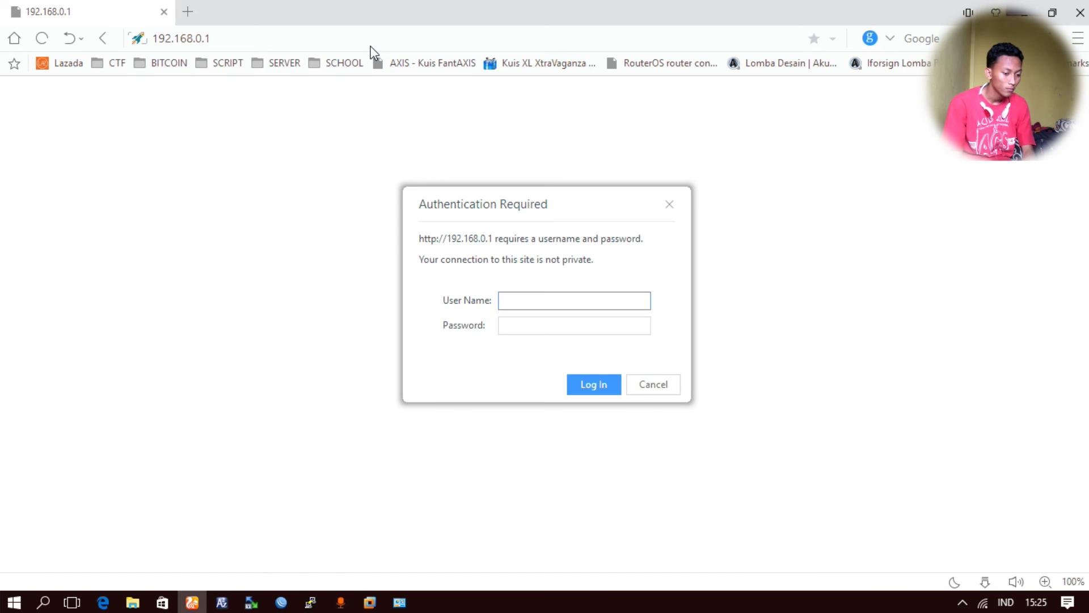
- Sign in to the router with the administrator username and password
type("admin")
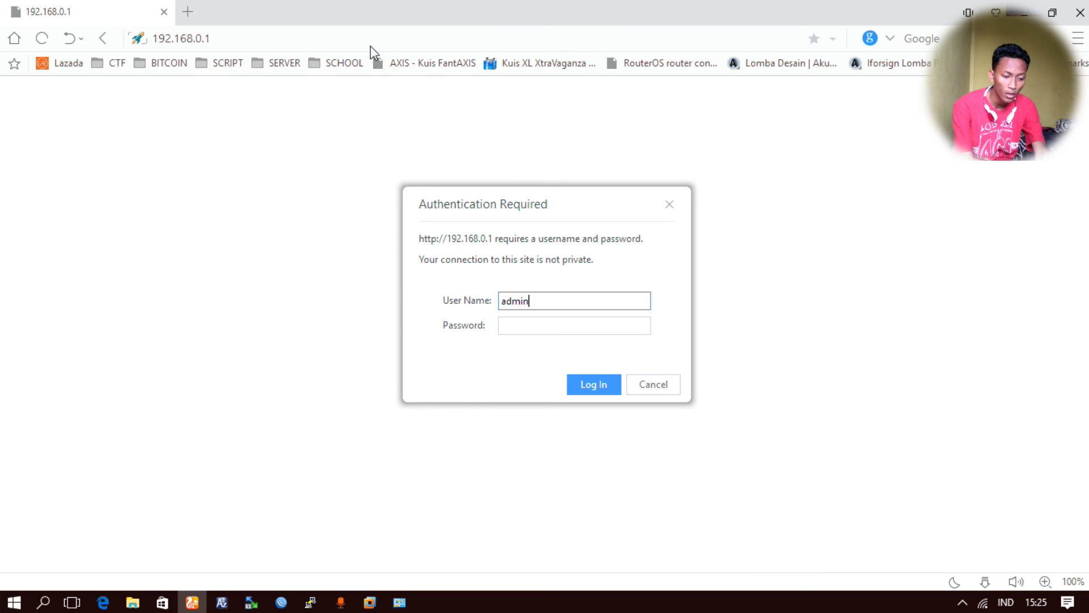
key("Tab")
type("***")
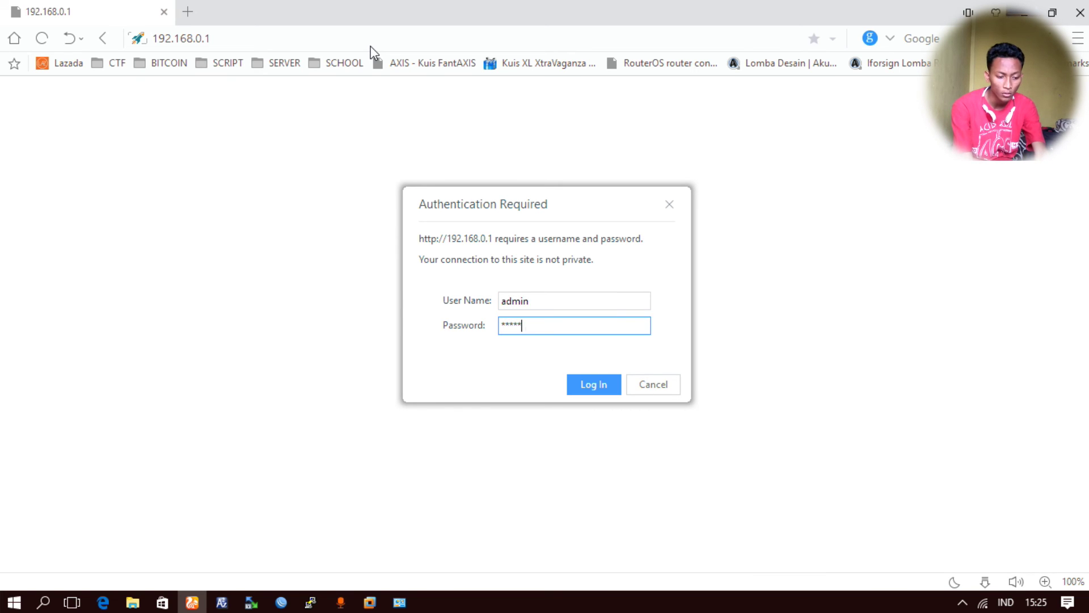
type("**")
key("Return")
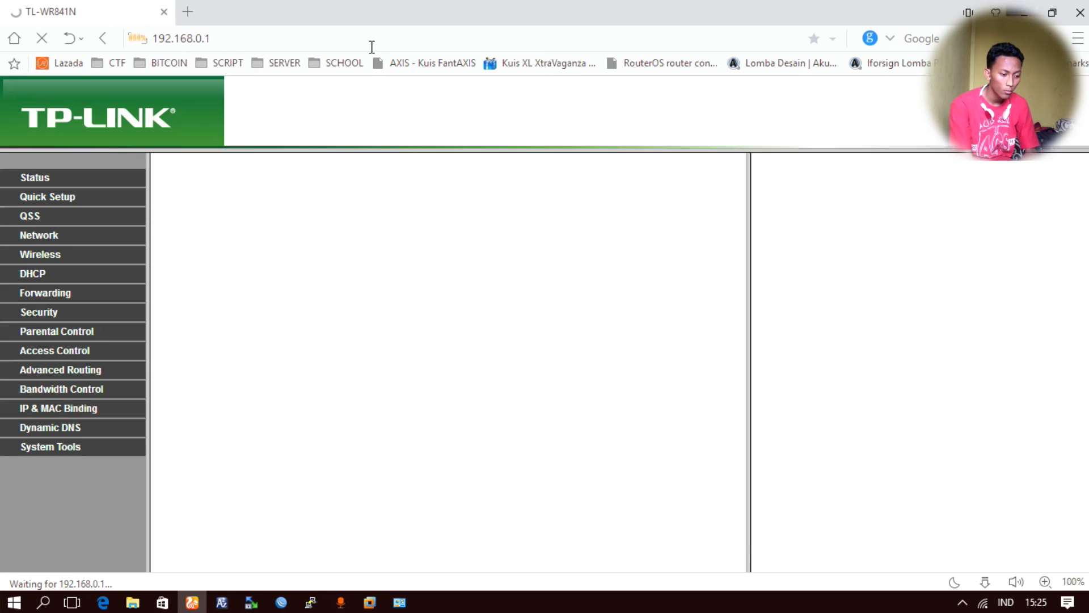
- Set the DHCP Server to Disable and save the DHCP settings
left_click(42, 277)
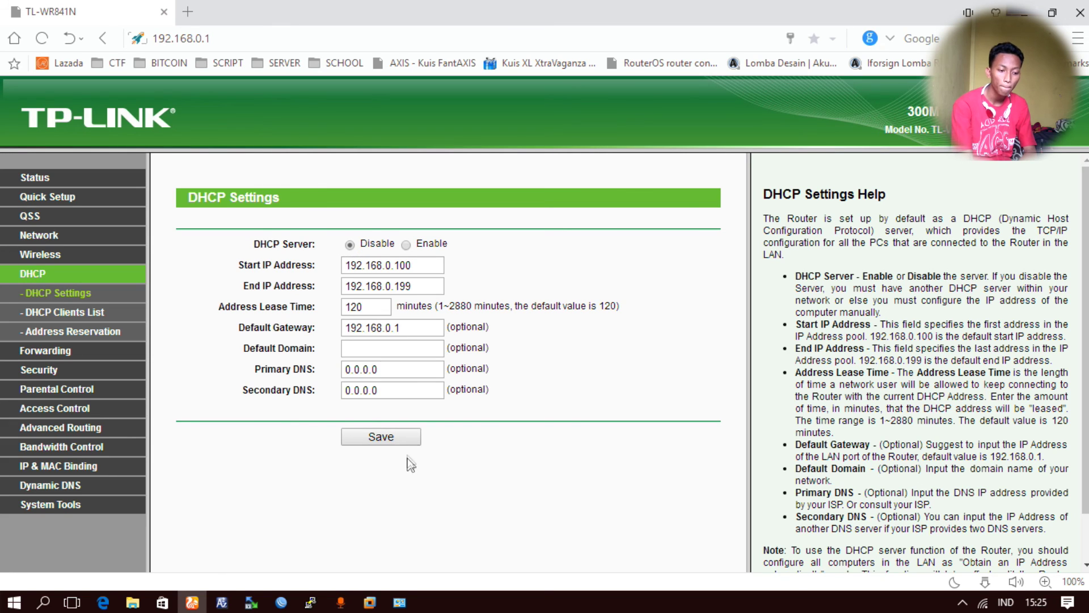
left_click(390, 442)
left_click(661, 346)
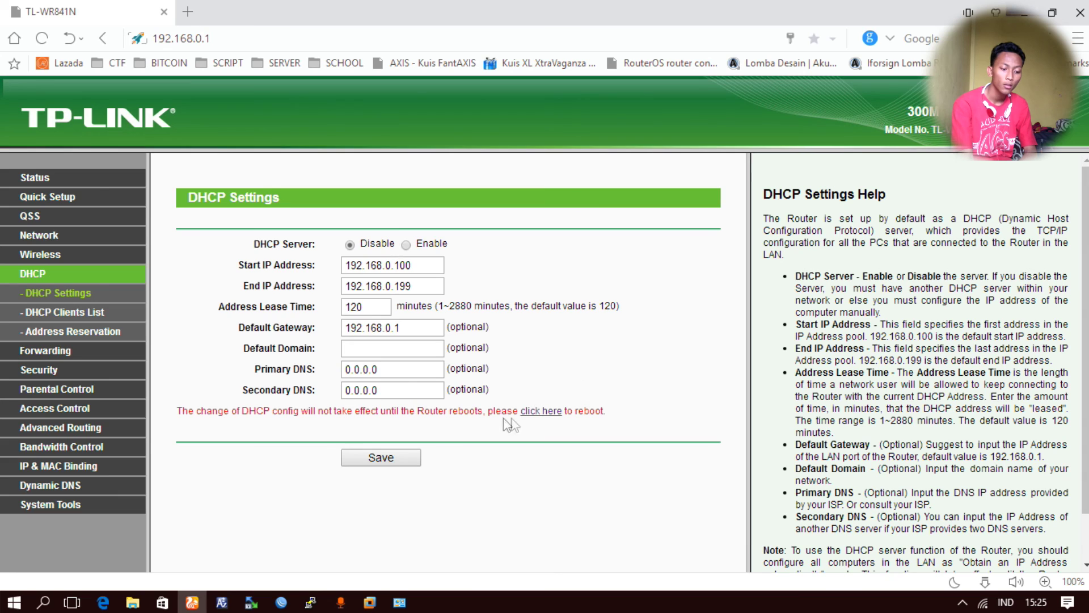
- Reboot the router and wait for the restart to finish
left_click(542, 412)
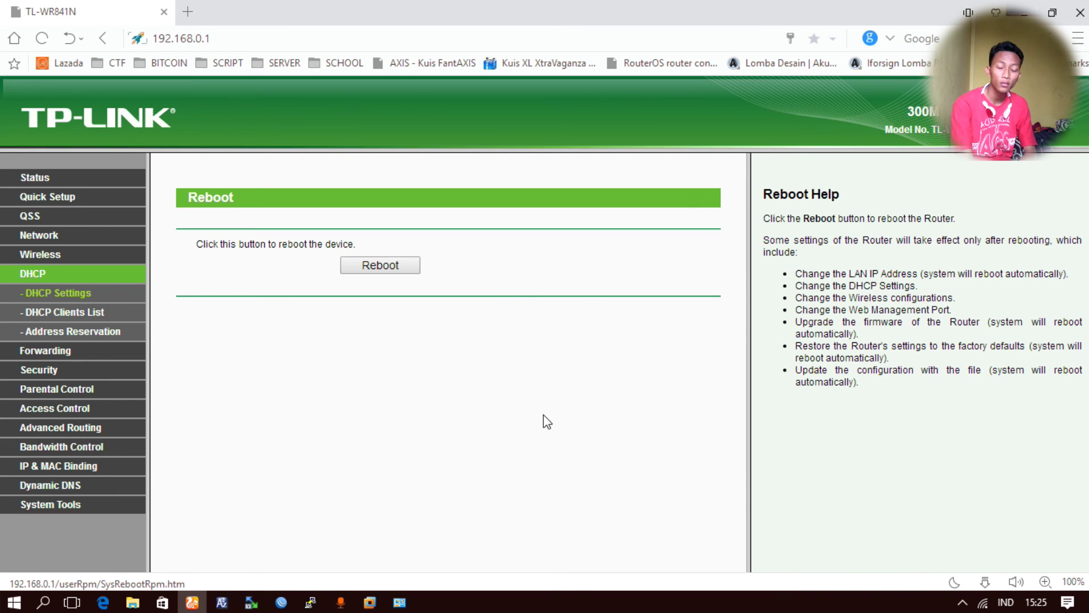
left_click(391, 270)
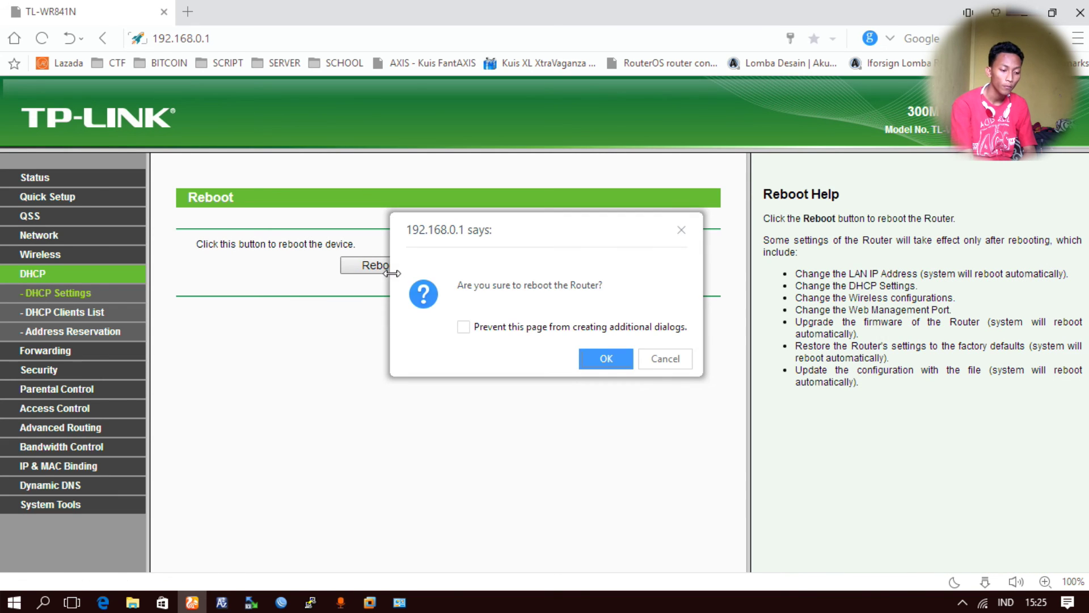
left_click(601, 352)
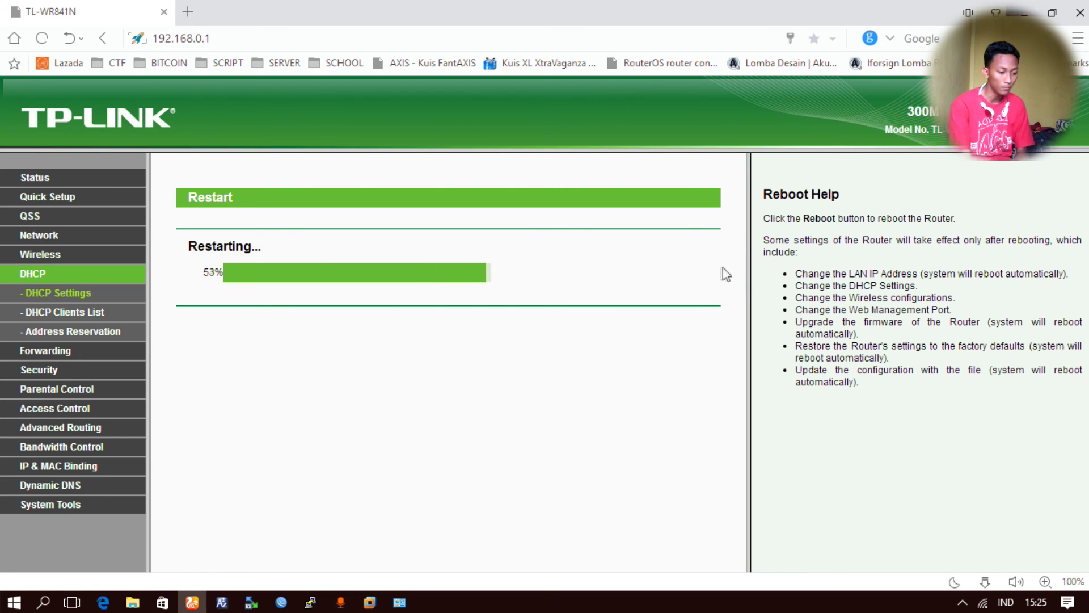
mouse_move(748, 264)
left_mouse_down()
mouse_move(689, 263)
mouse_move(732, 262)
left_mouse_up()
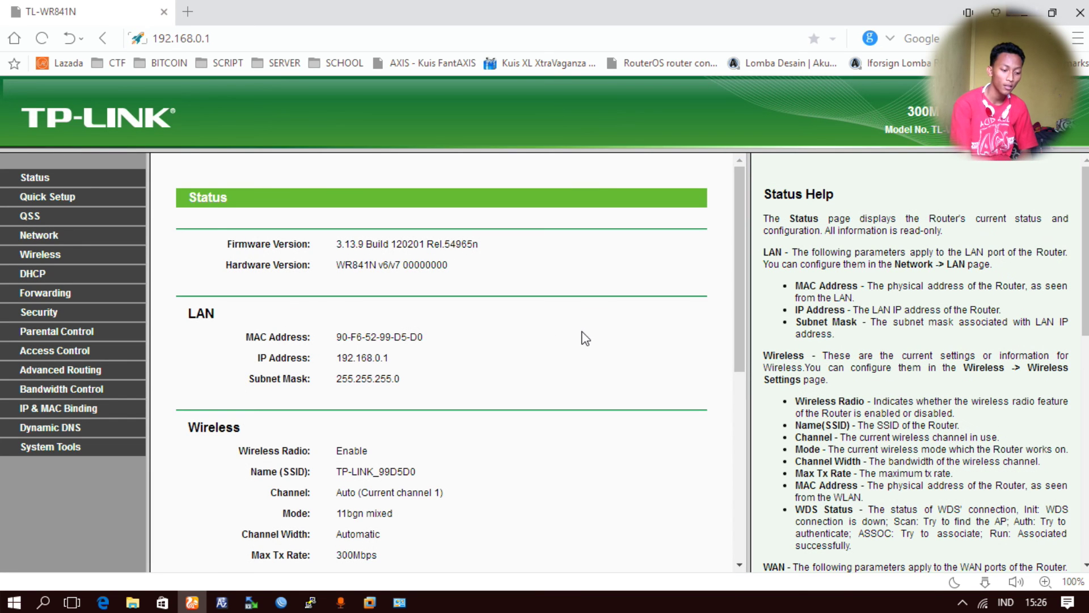
- Enter a new wireless network name, set Channel Width to 20MHz, and save
left_click(44, 260)
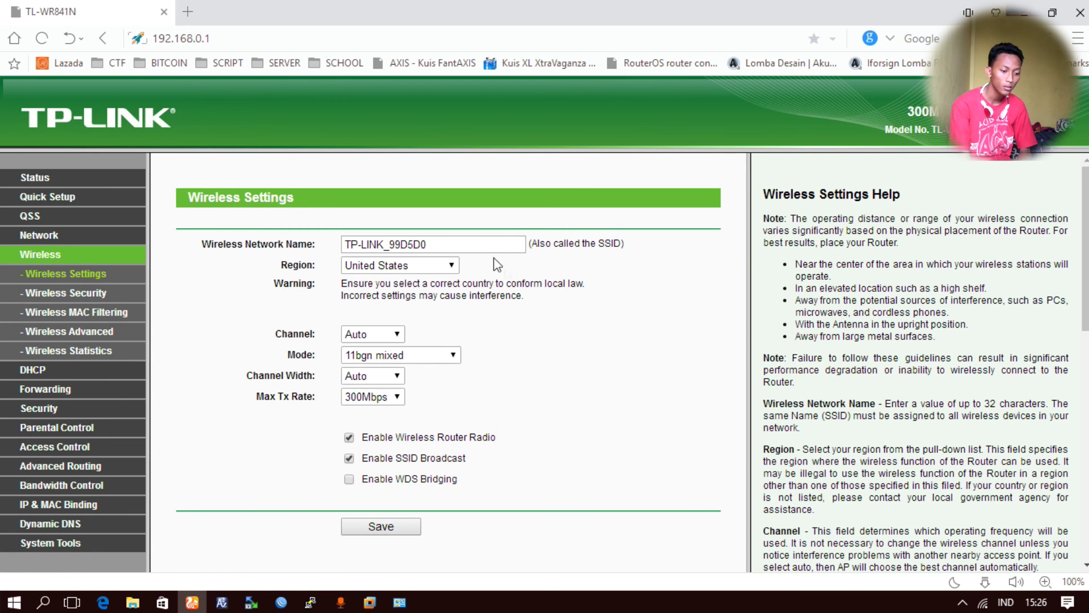
left_click_drag(482, 244, 3, 312)
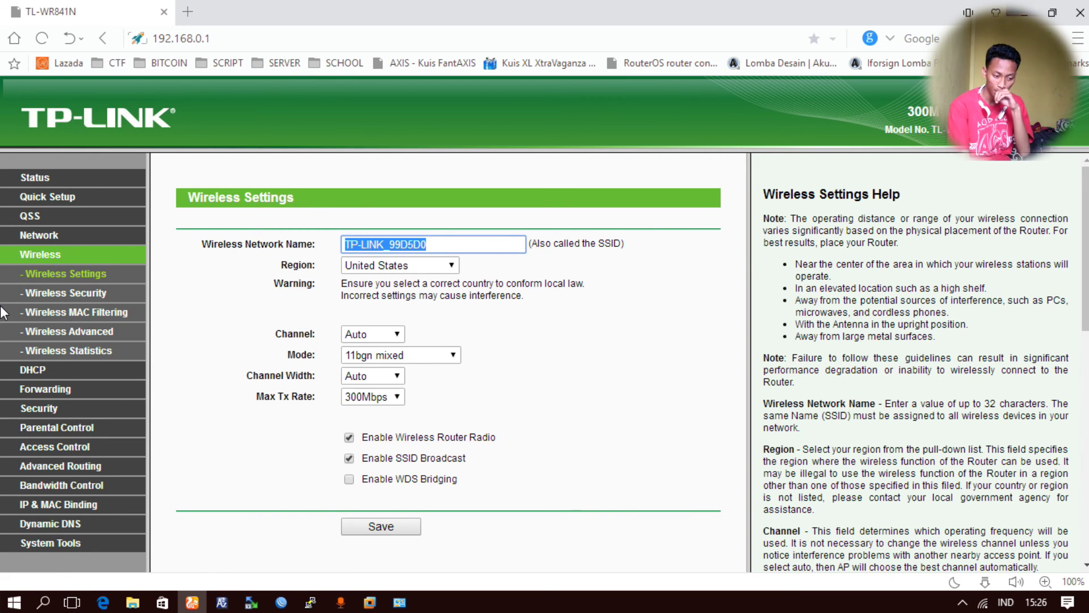
type("F")
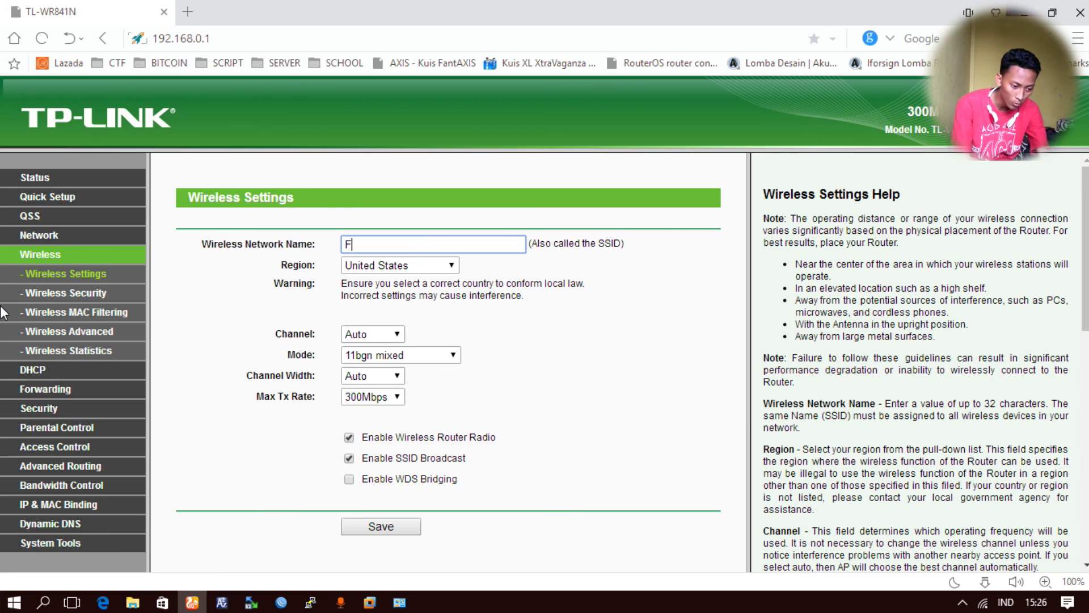
type("erdi Dirgantara")
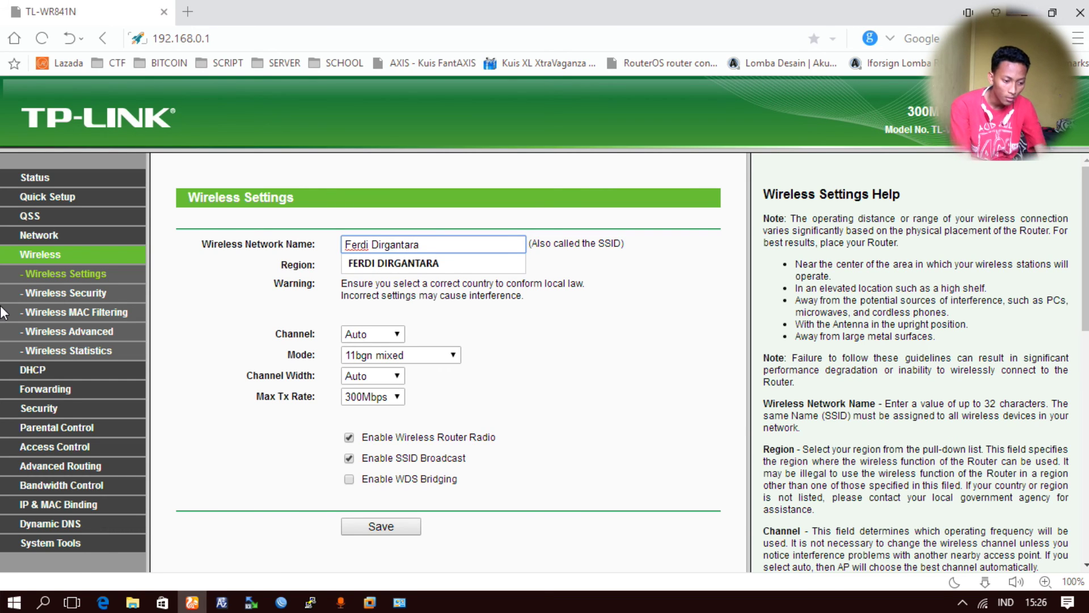
left_click(487, 396)
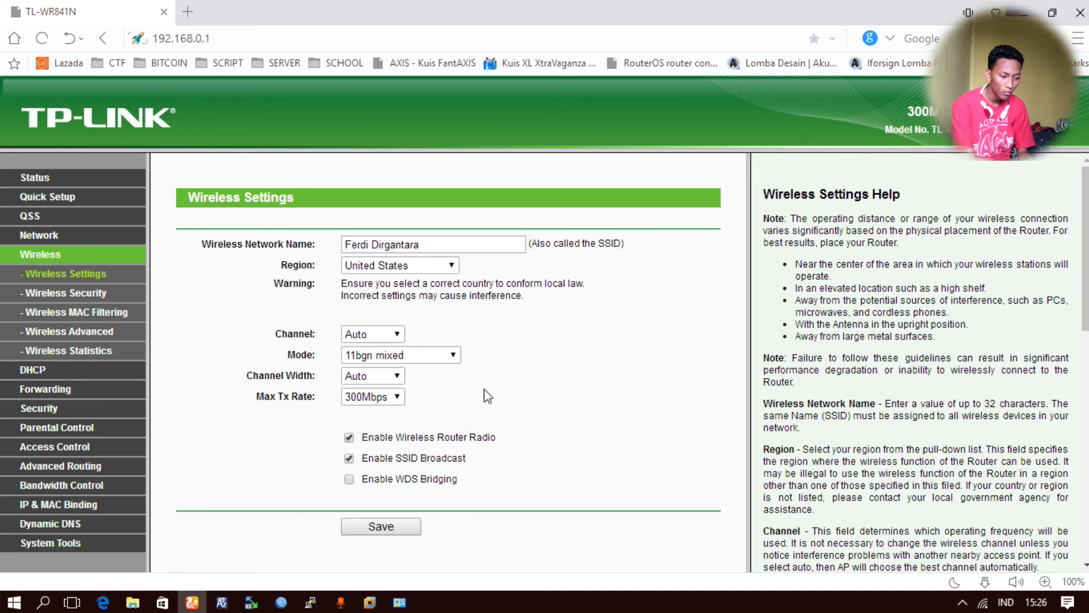
left_click(379, 375)
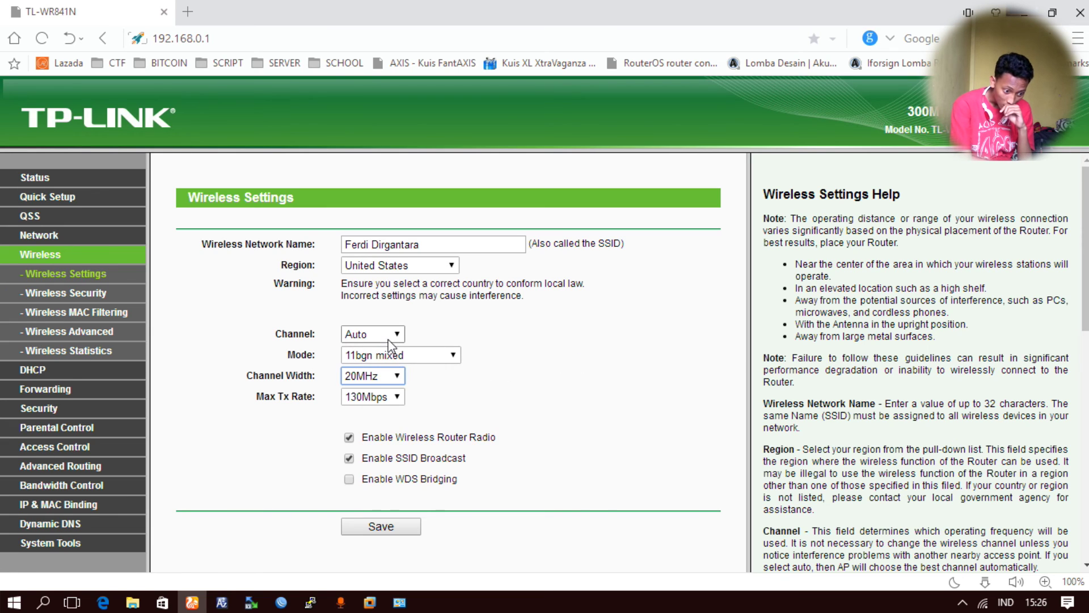
left_click(376, 526)
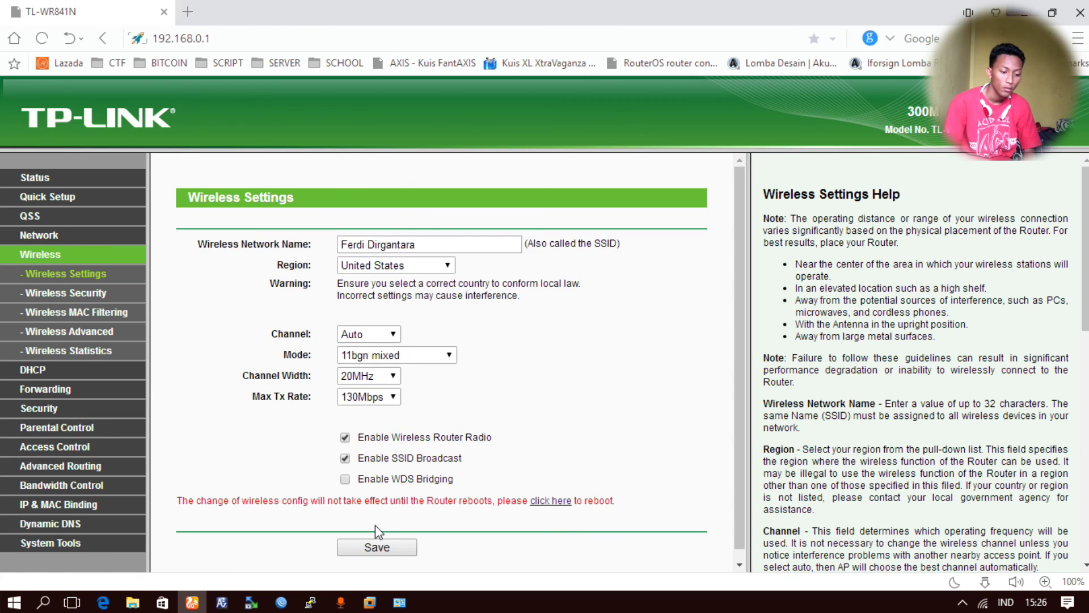
- Reboot the router to apply the wireless changes
left_click(569, 501)
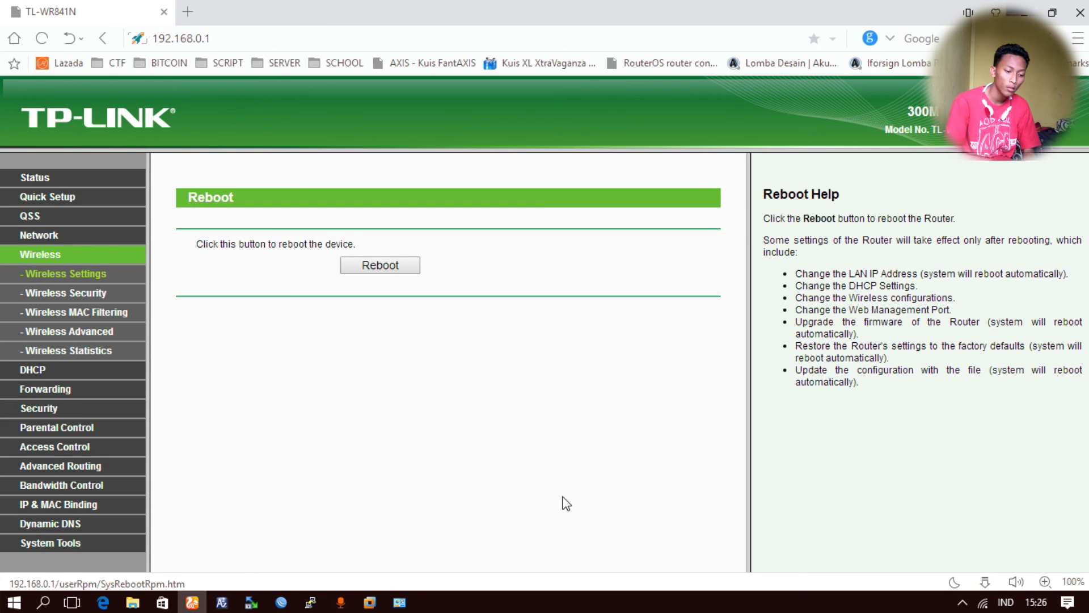
left_click(385, 265)
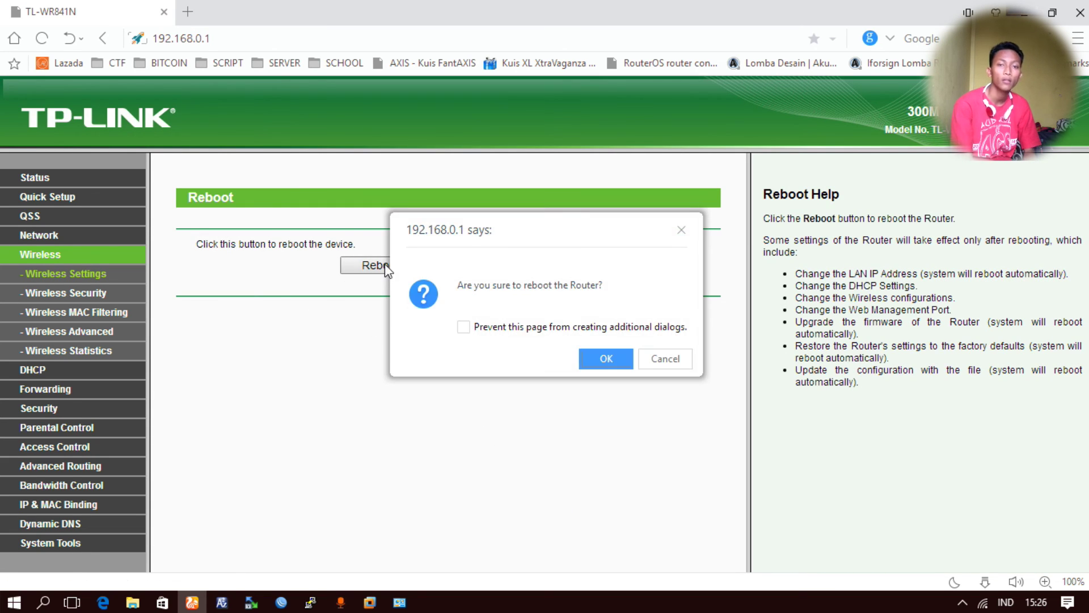
left_click(606, 356)
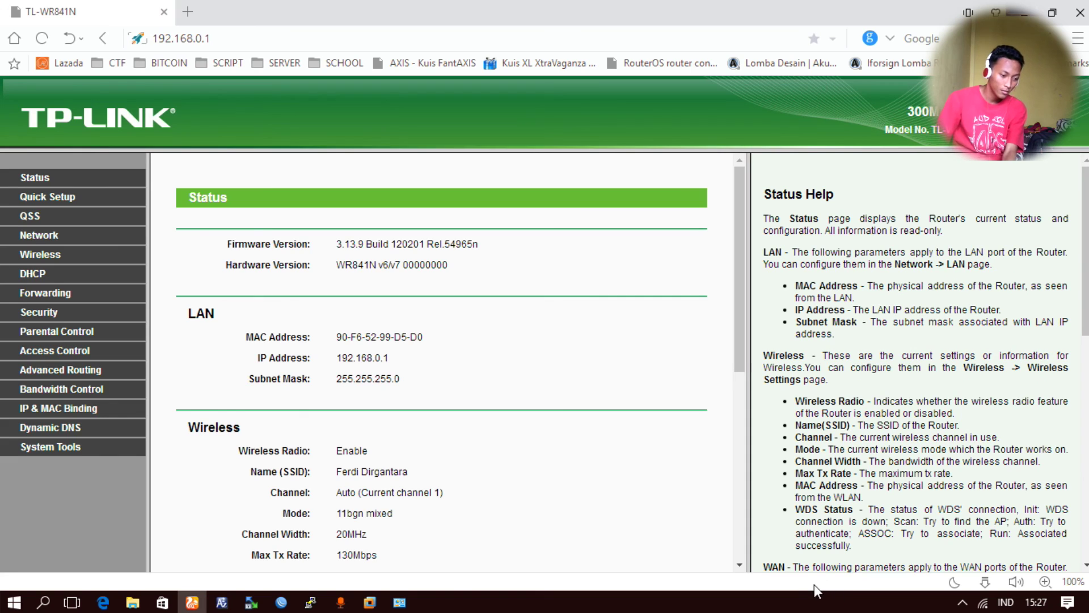
- Review the wireless network name values and go to the Wireless Security page
left_click_drag(339, 468, 526, 468)
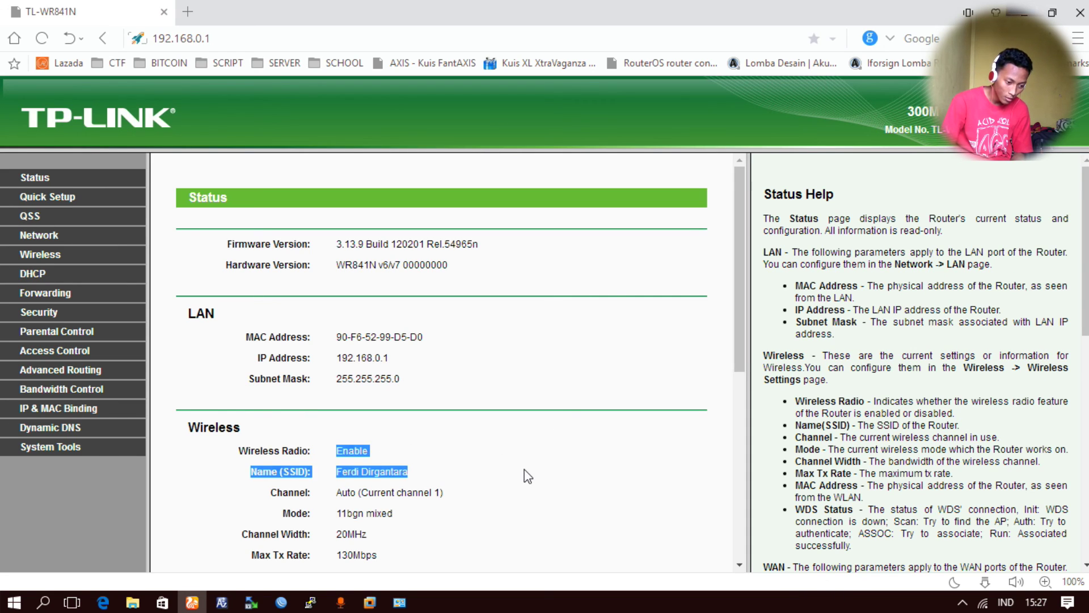
left_click(526, 476)
double_click(379, 472)
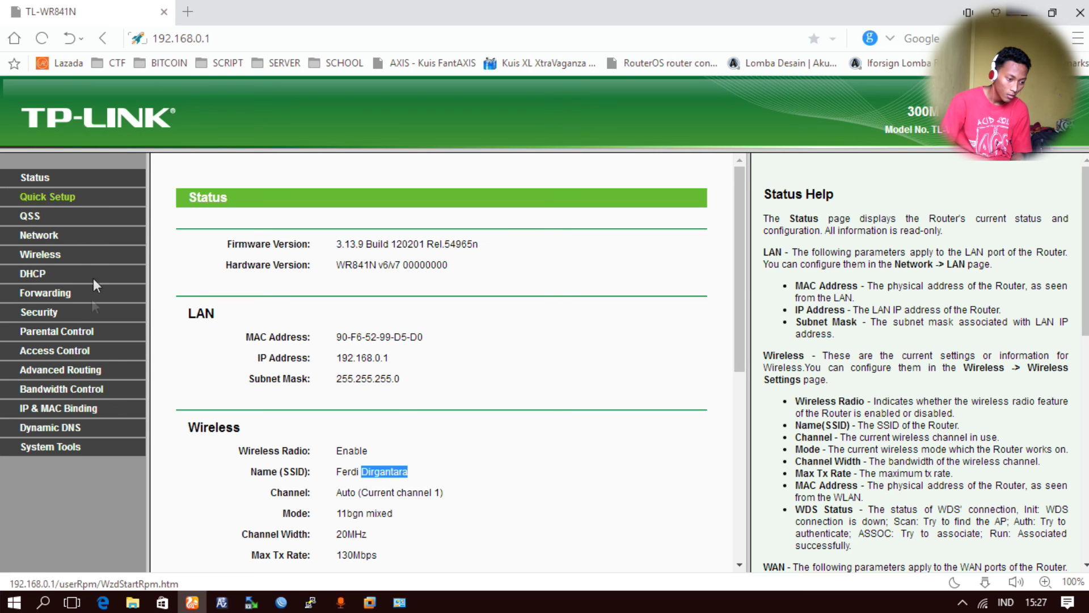
left_click(38, 258)
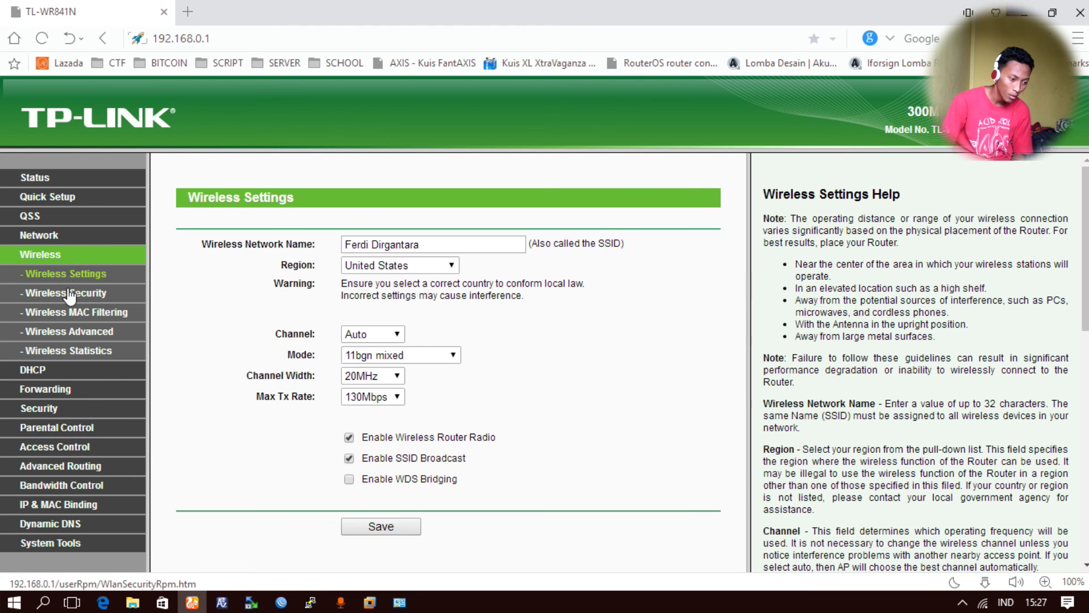
left_click(67, 291)
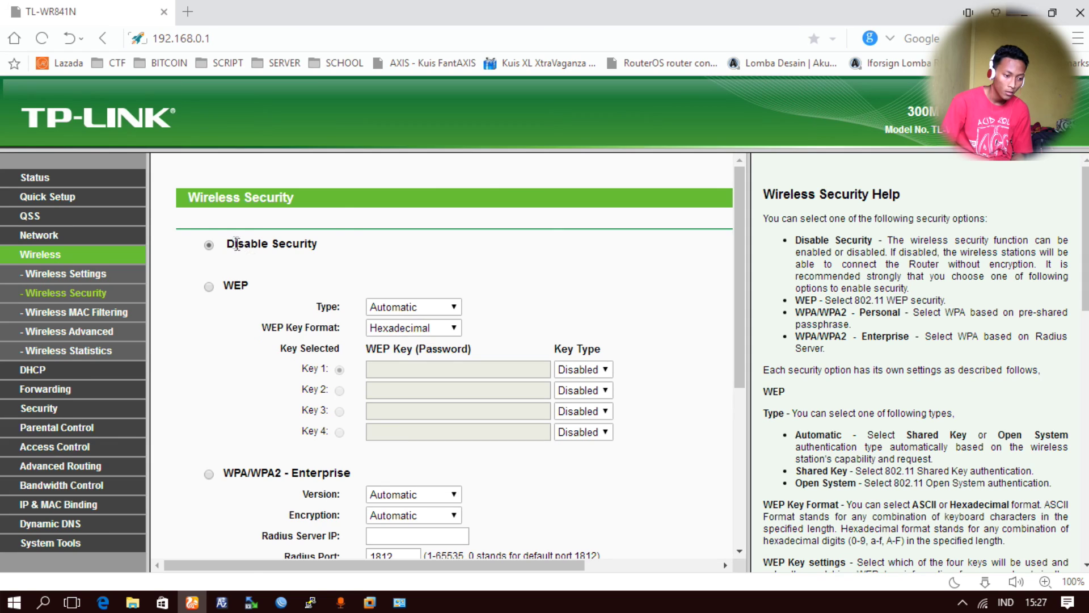
- Keep Disable Security selected and save the wireless security settings
left_click_drag(228, 242, 366, 235)
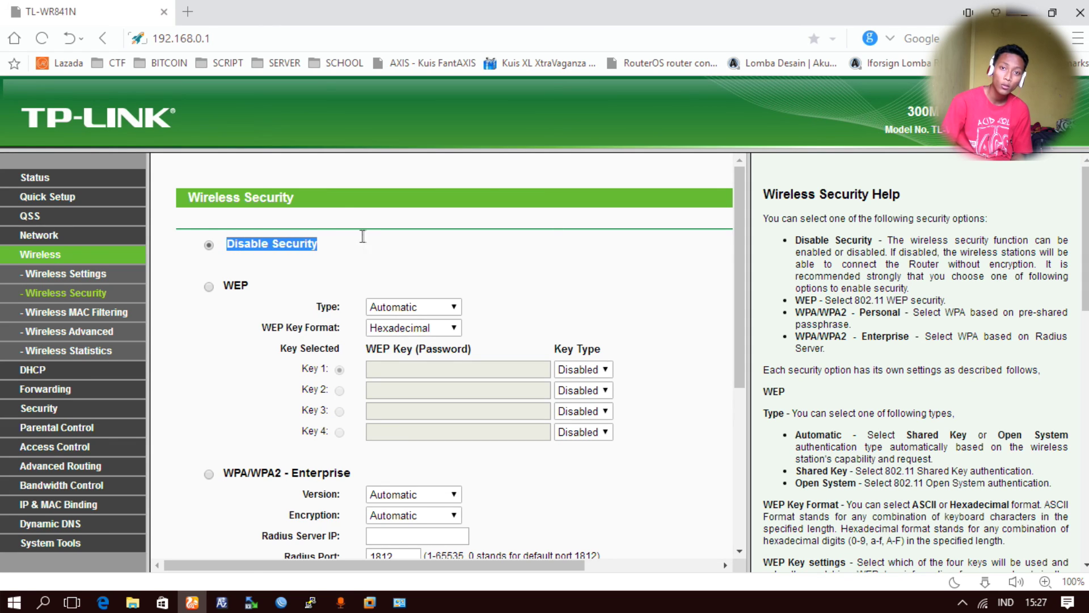
double_click(282, 238)
double_click(236, 242)
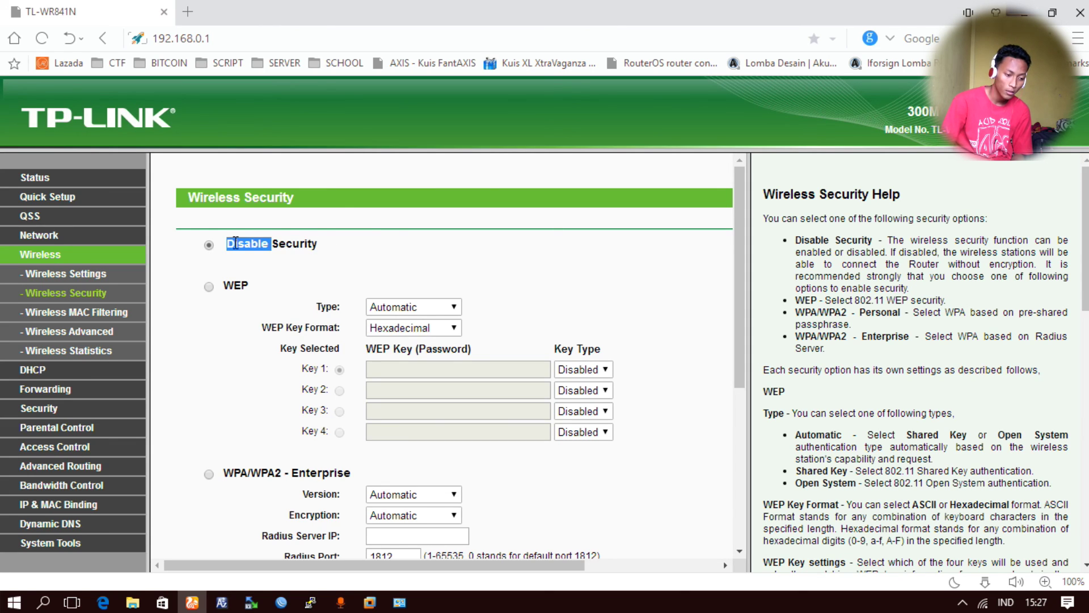
double_click(283, 241)
left_click(262, 244)
scroll(338, 244, "down", 2)
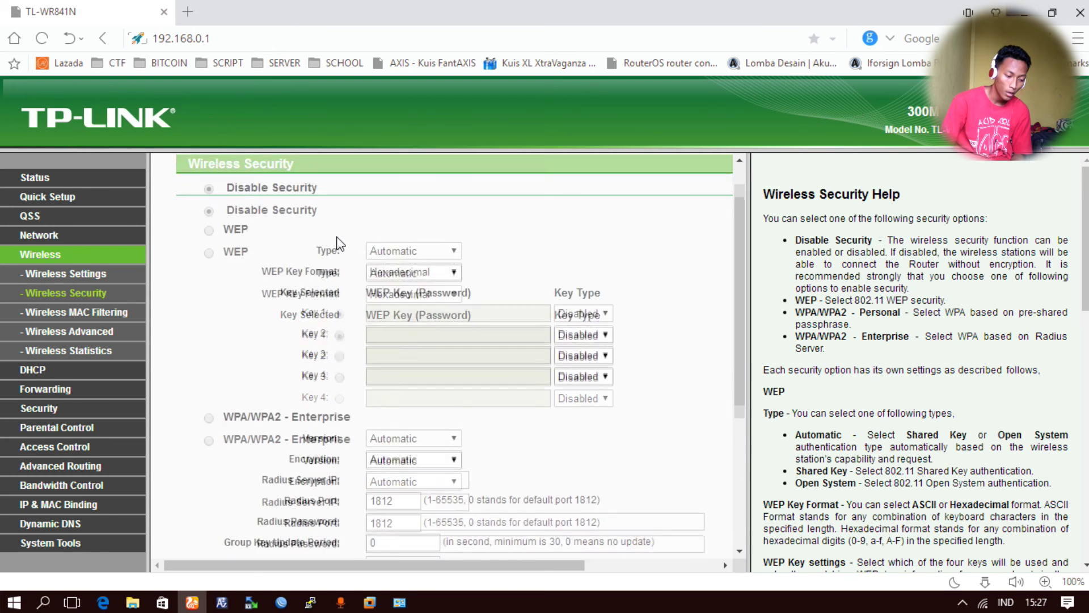
scroll(341, 245, "down", 2)
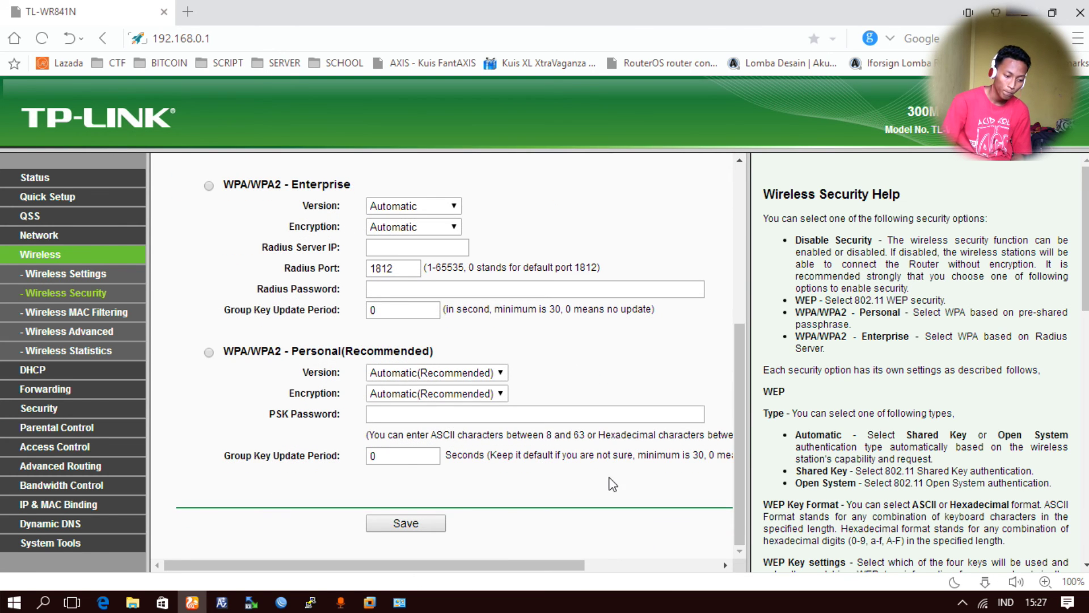
left_click(401, 522)
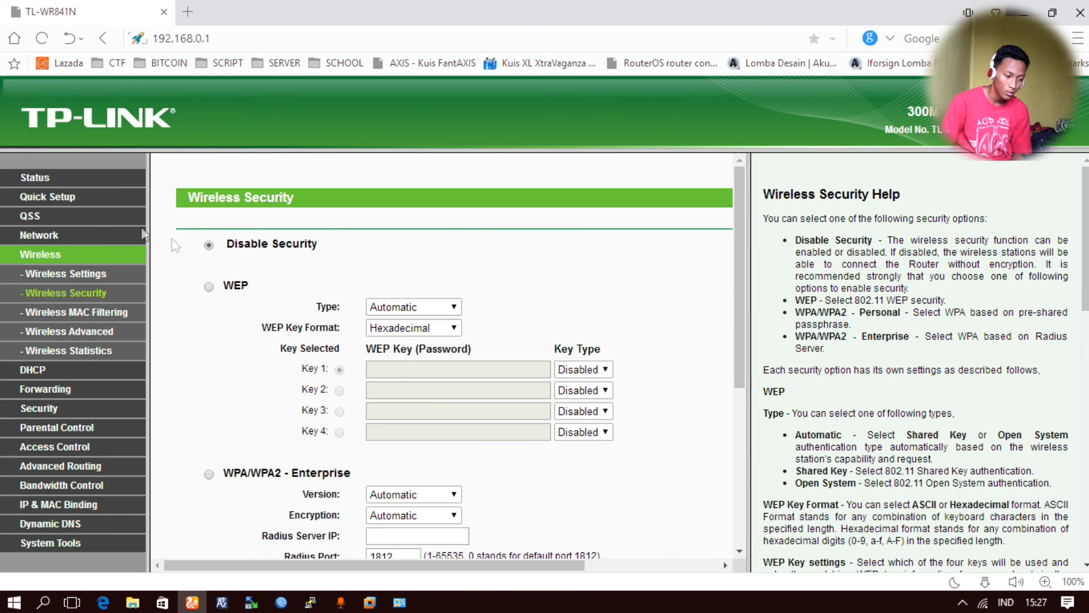
- Verify DHCP Server is Disable, then minimize the browser and Network and Sharing Center
left_click(68, 273)
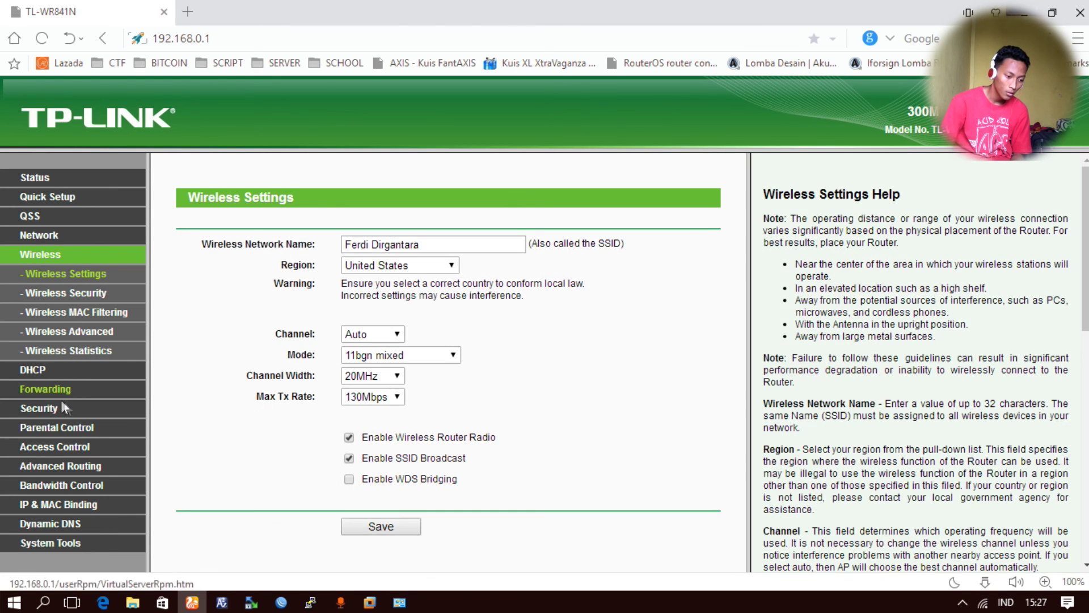
left_click(34, 369)
double_click(375, 242)
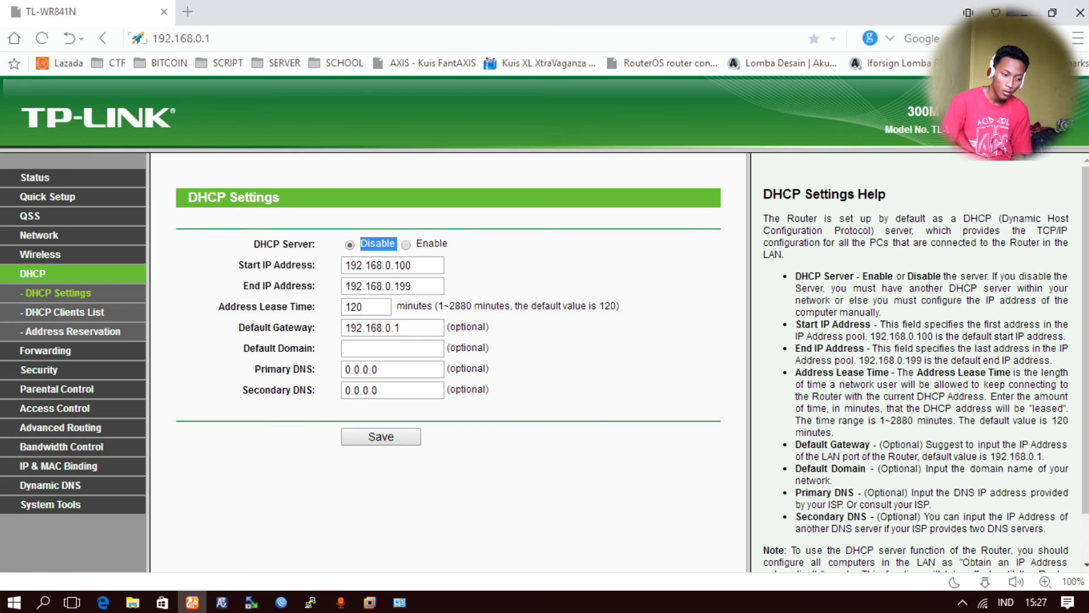
left_click(1024, 13)
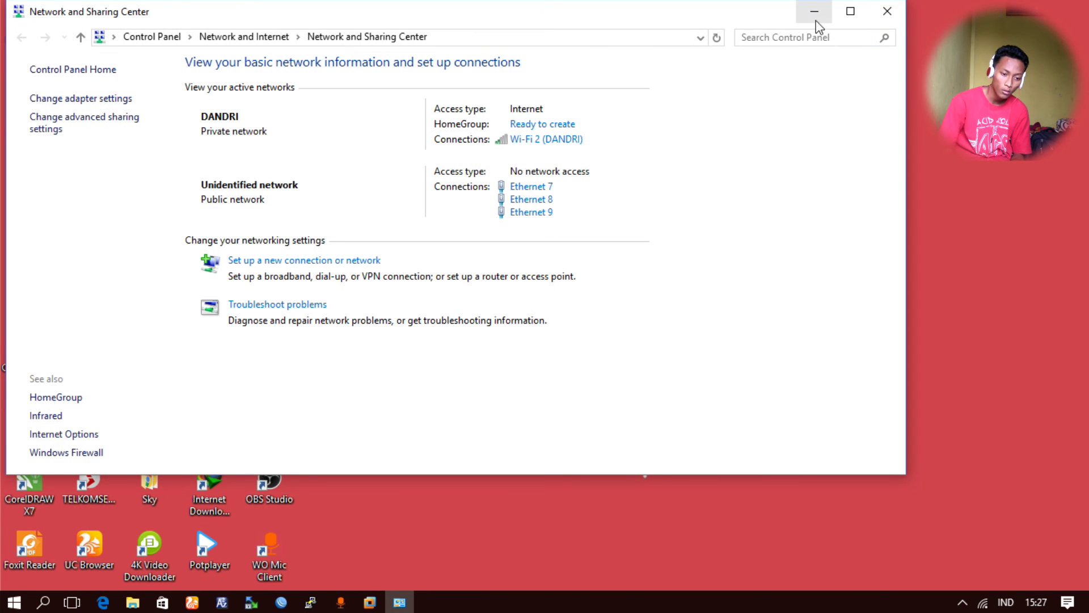
left_click(815, 20)
- Open VMware's Virtual Network Editor and switch VMnet0 from Bridged to Host-only
left_click(370, 602)
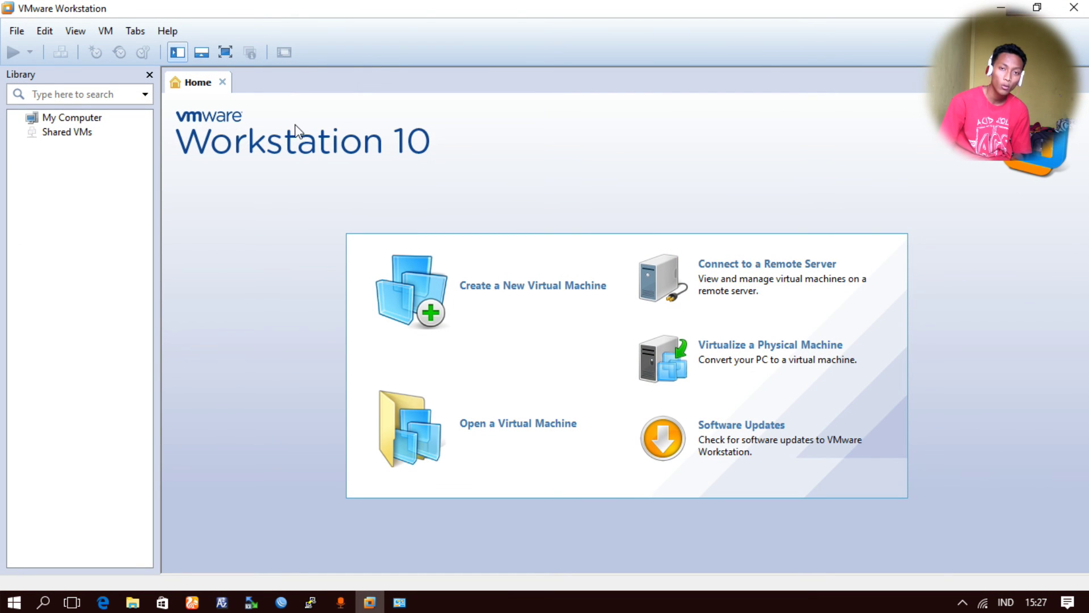
left_click(45, 32)
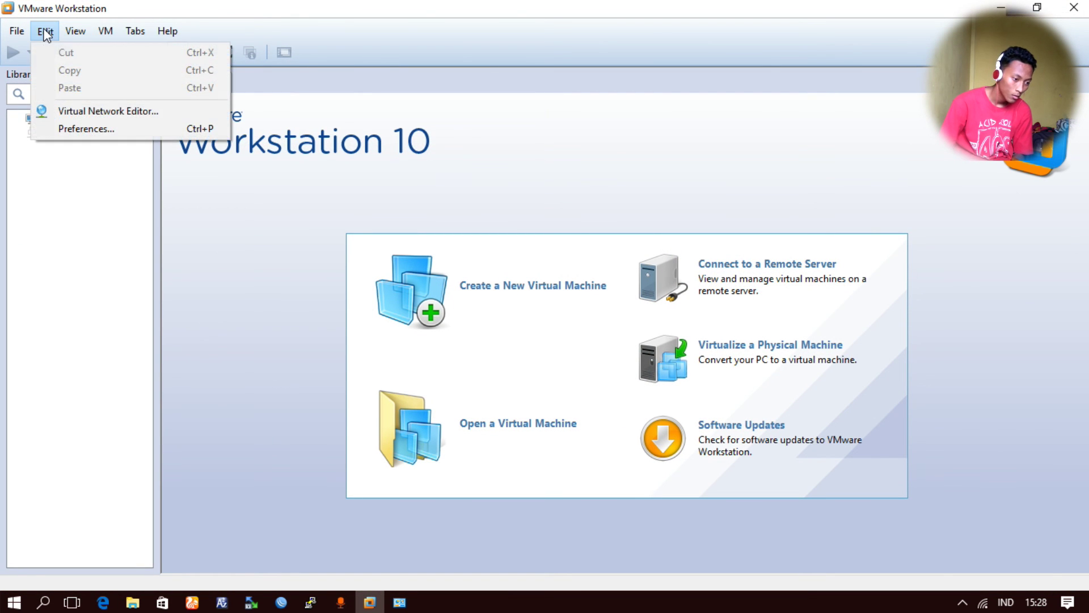
left_click(65, 112)
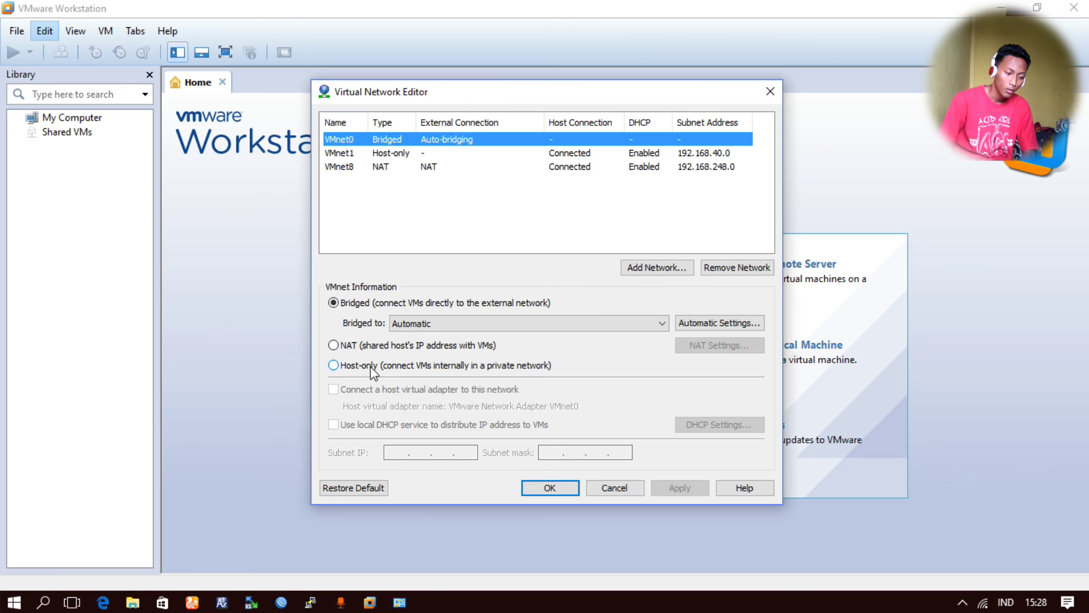
left_click(335, 365)
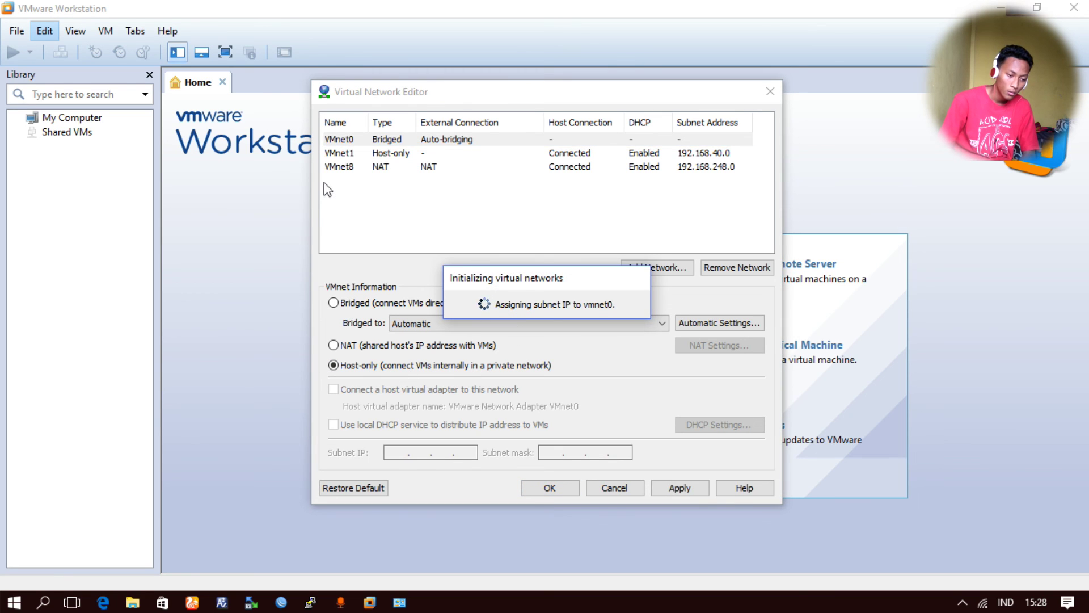
- Bridge VMnet1 to the Broadcom 802.11n Network Adapter #2 and begin adding a network
left_click(420, 156)
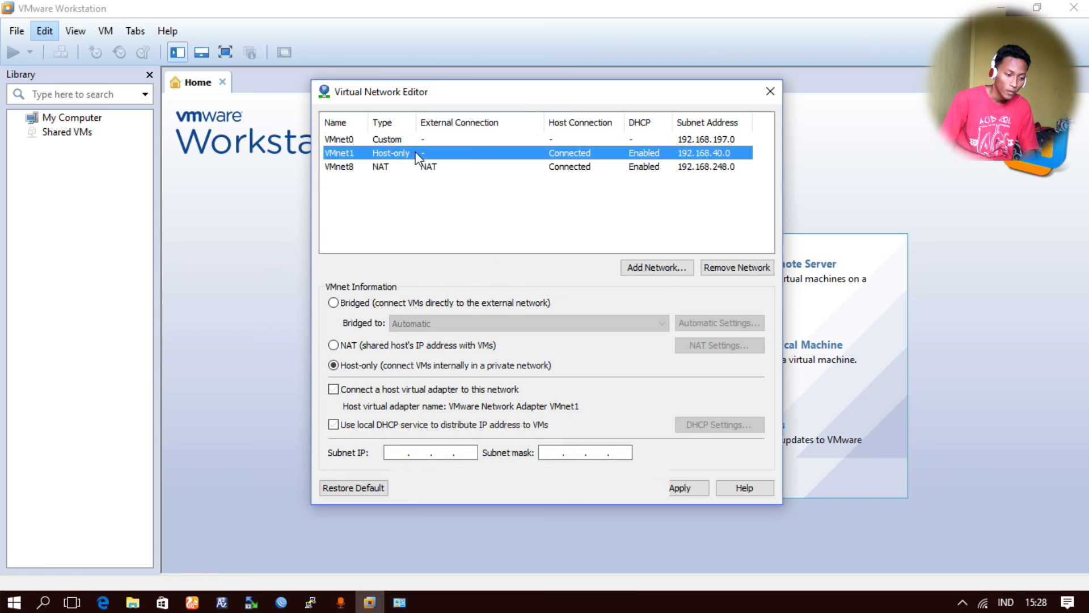
left_click(370, 299)
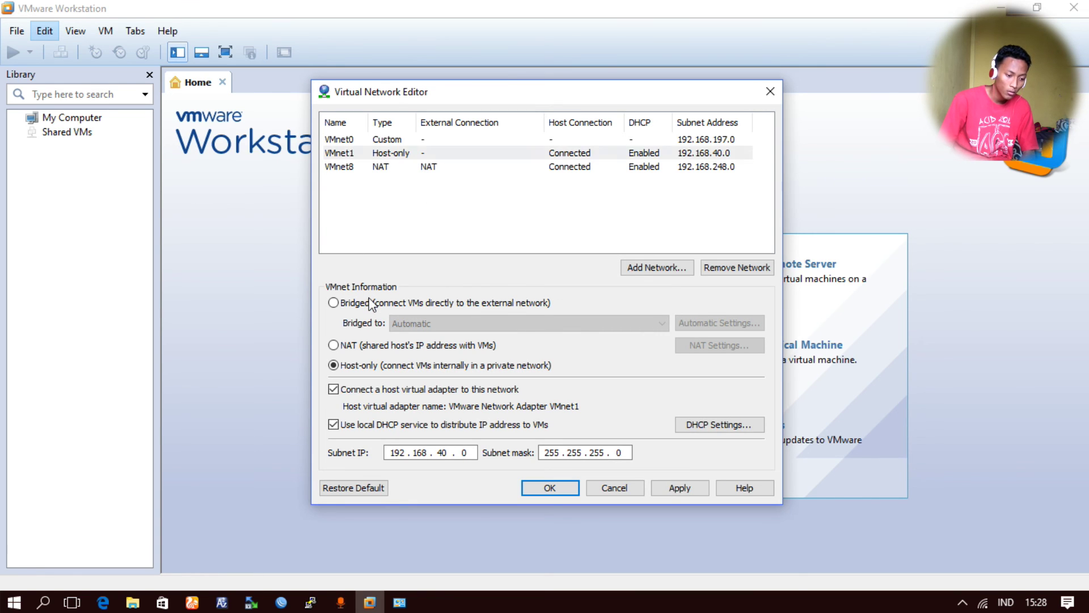
left_click(385, 304)
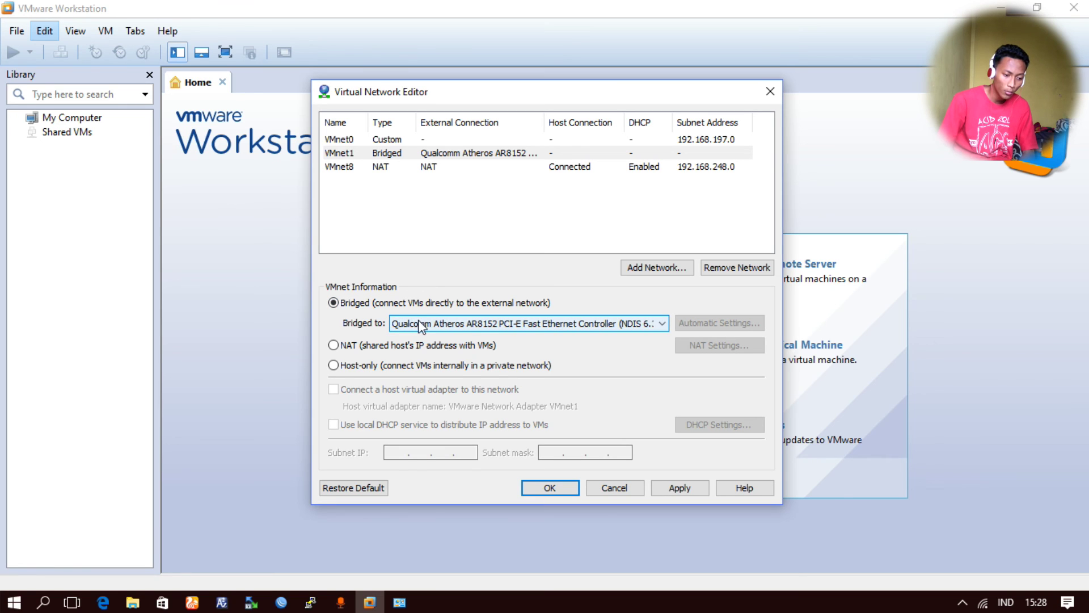
left_click(421, 325)
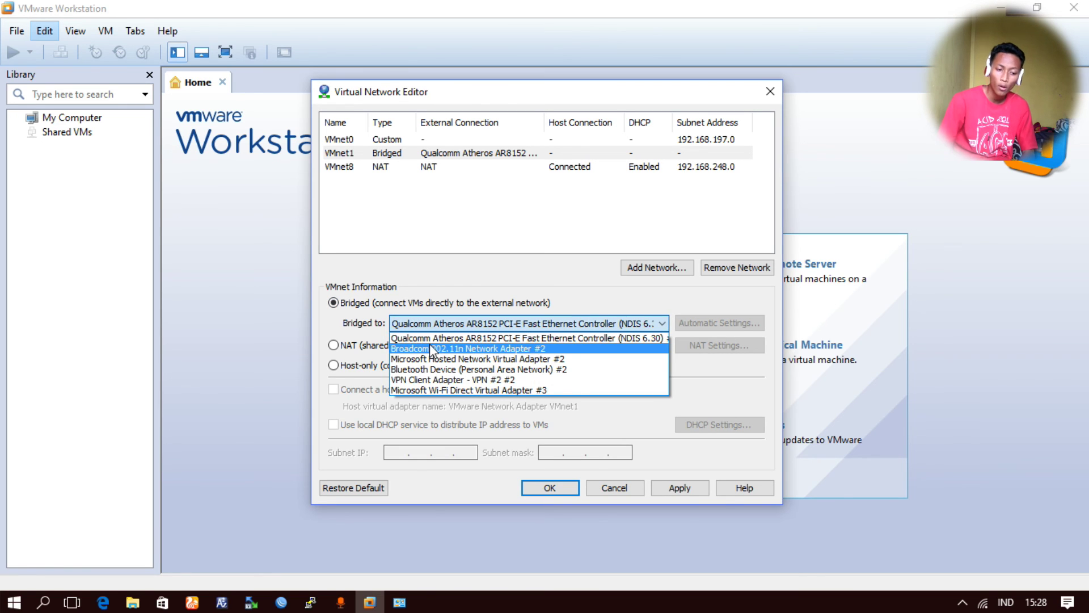
left_click(431, 348)
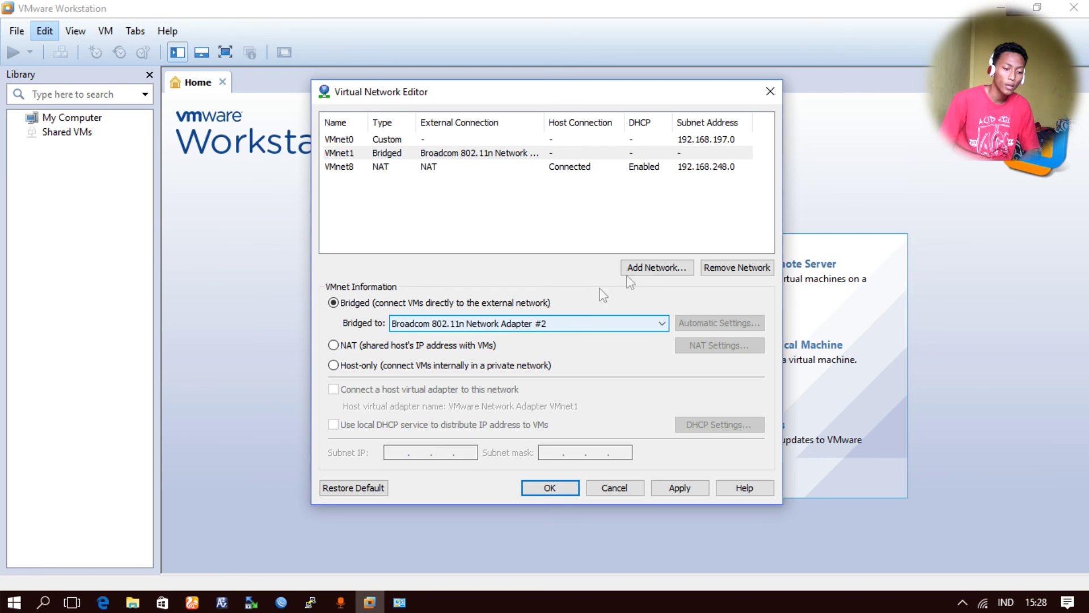
left_click(646, 268)
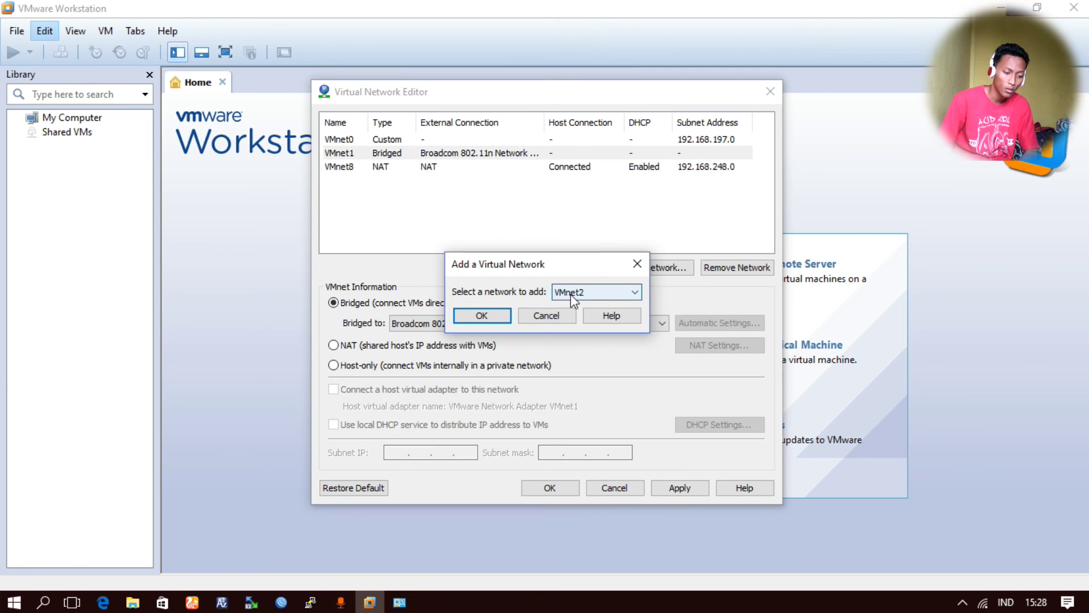
- Add VMnet2 and bridge it to the Qualcomm Atheros AR8152 PCI-E Fast Ethernet Controller
left_click(500, 317)
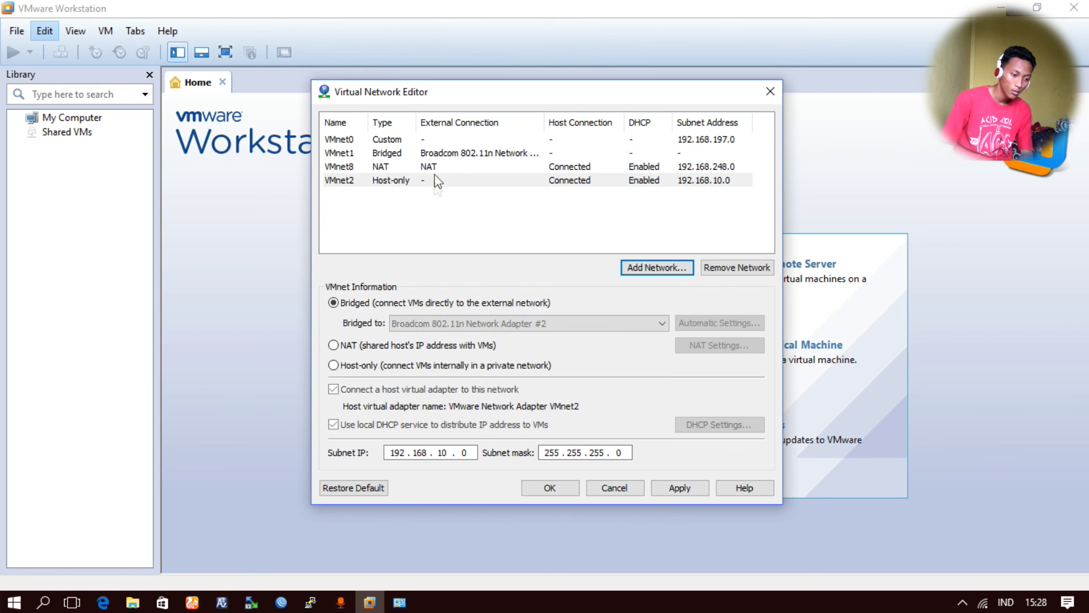
left_click(434, 182)
left_click(402, 303)
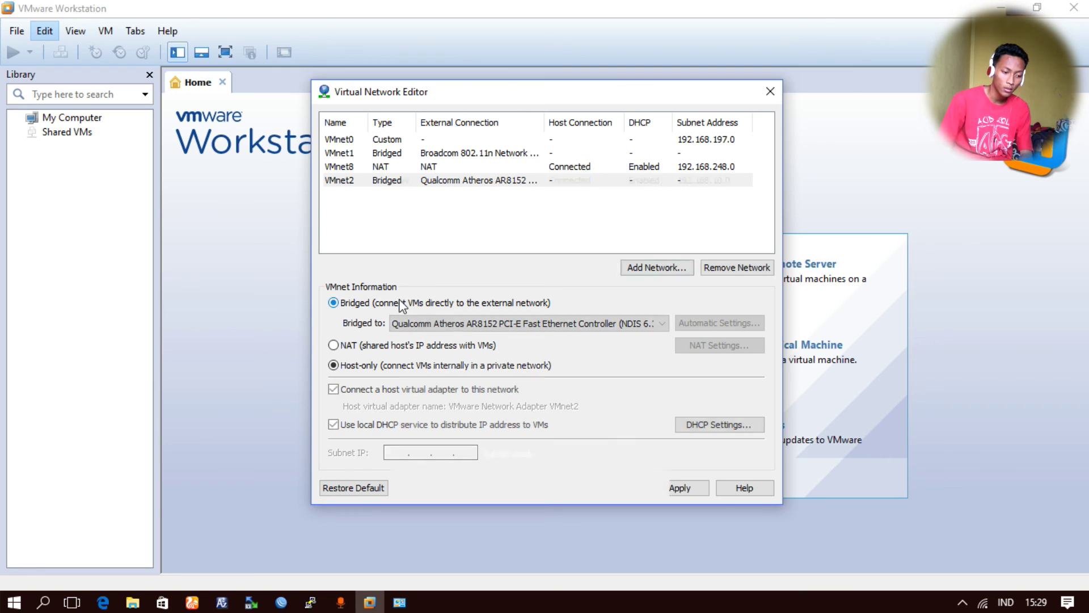
left_click(448, 323)
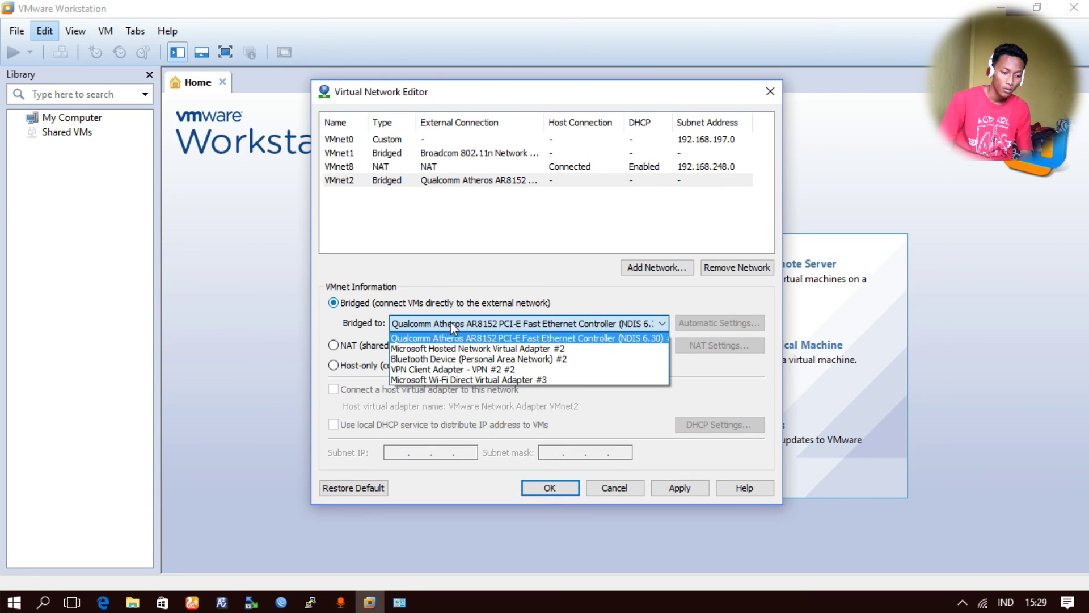
left_click(450, 322)
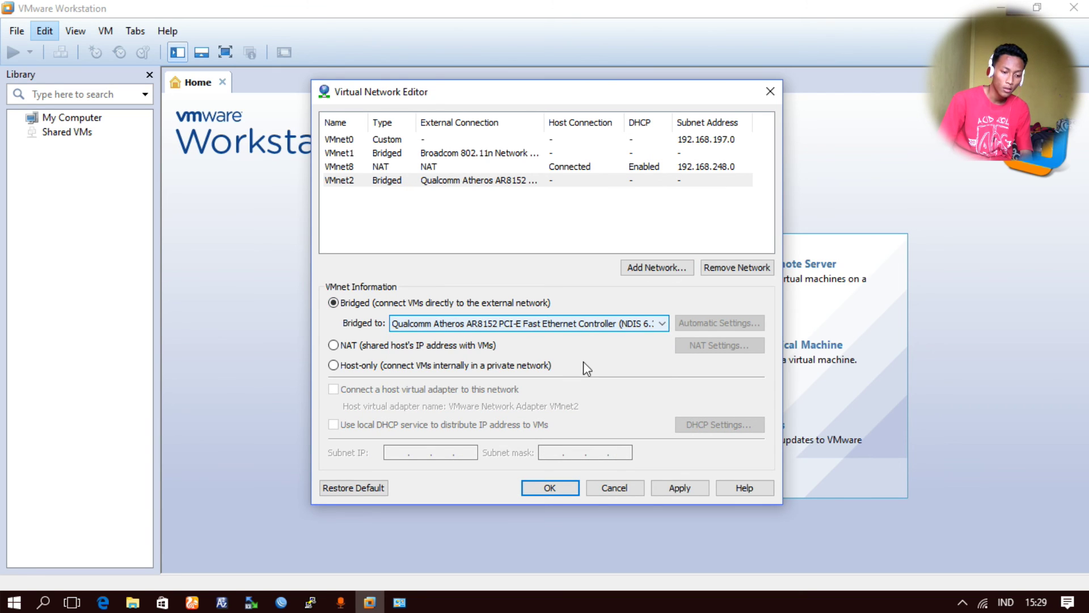
- Add VMnet3 as Host-only on 192.168.121.0 with local DHCP unchecked, and save
left_click(649, 272)
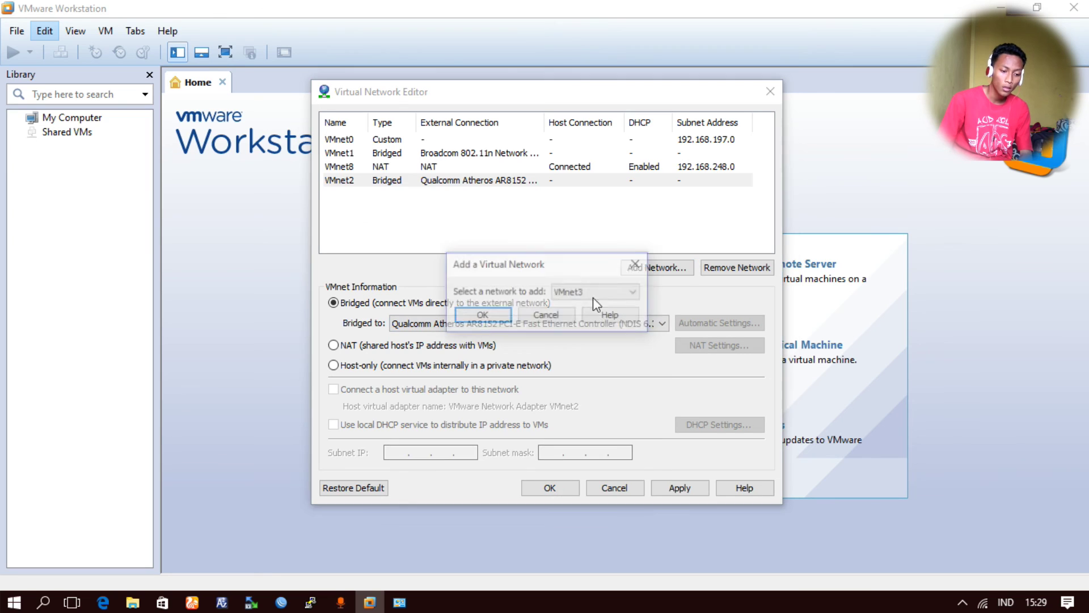
left_click(499, 317)
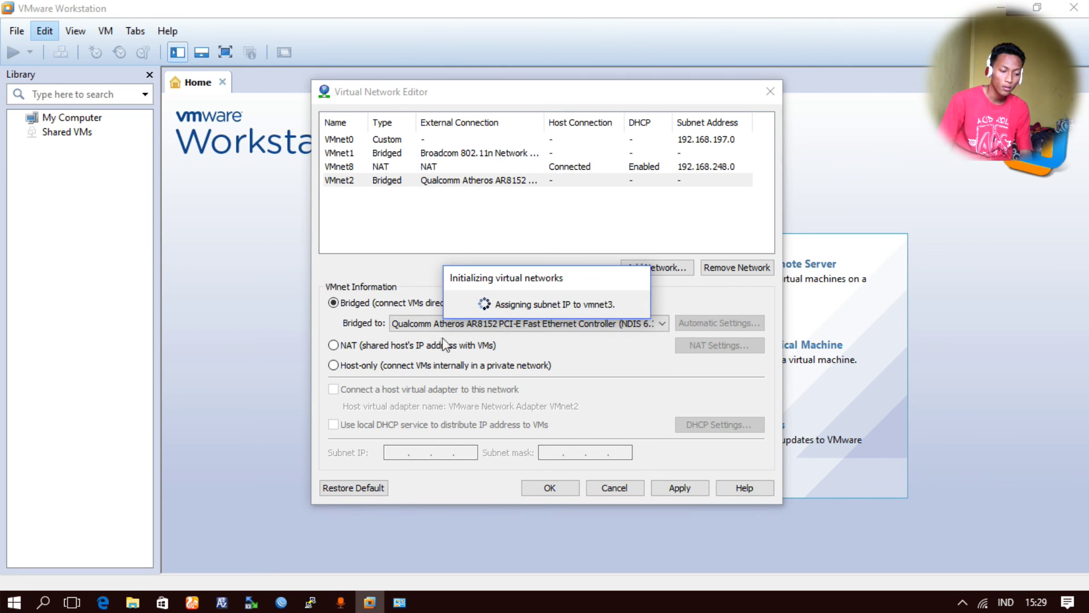
left_click(390, 368)
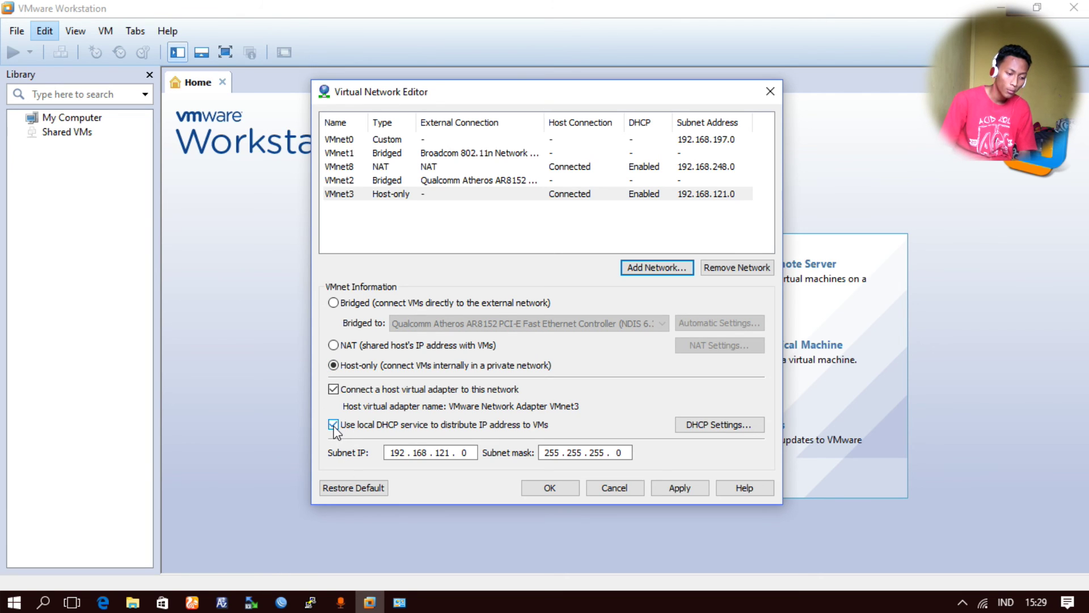
left_click(333, 426)
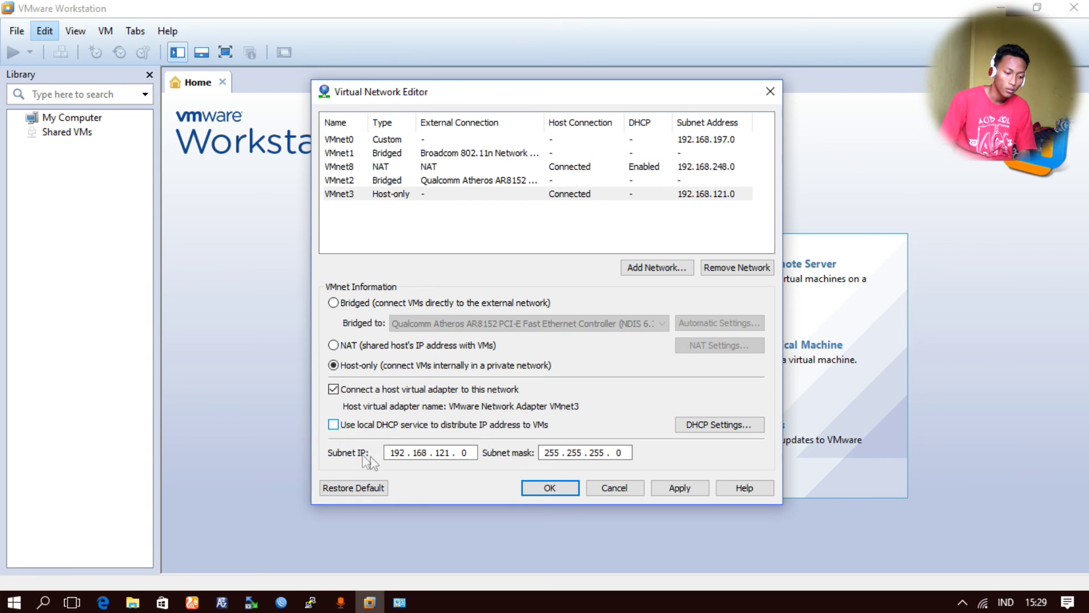
left_click(533, 488)
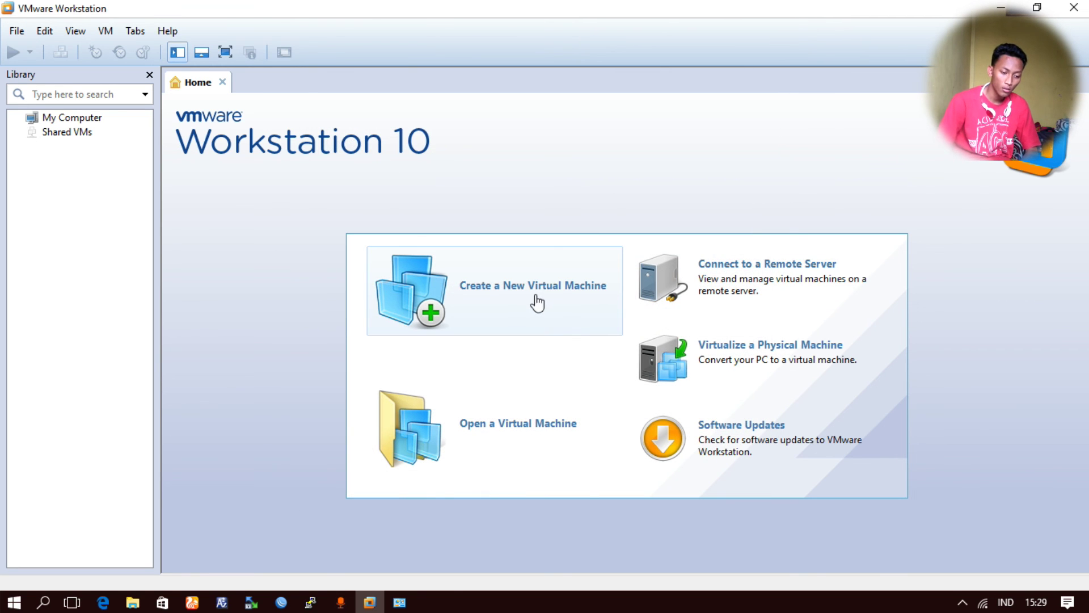
- Start a Typical new virtual machine installing from the mikrotik-5.26.iso image
left_click(504, 299)
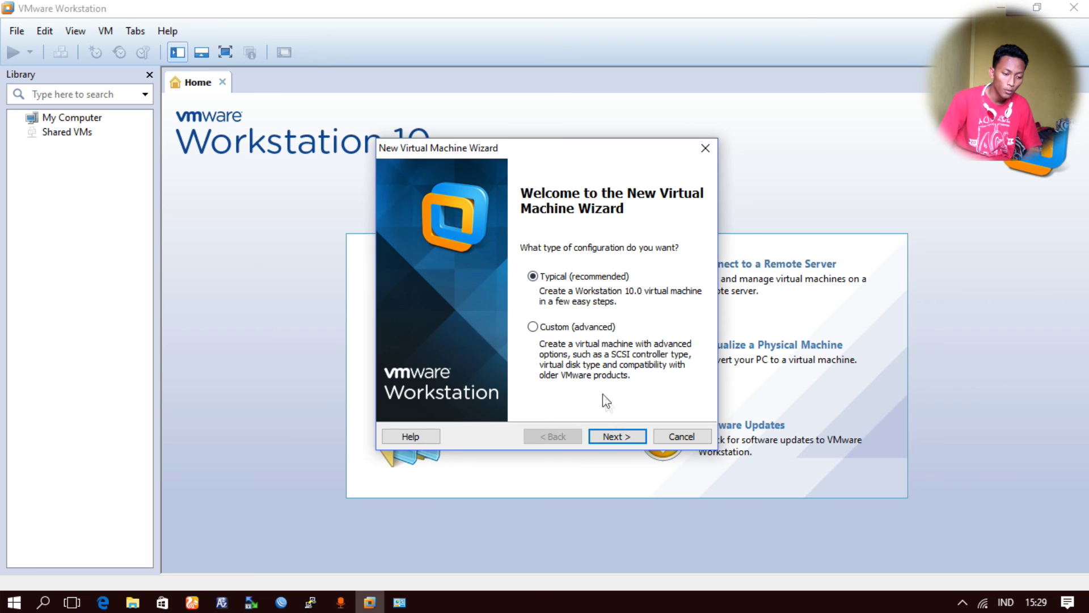
left_click(624, 437)
left_click(486, 312)
left_click(625, 331)
left_click(626, 332)
left_click(626, 332)
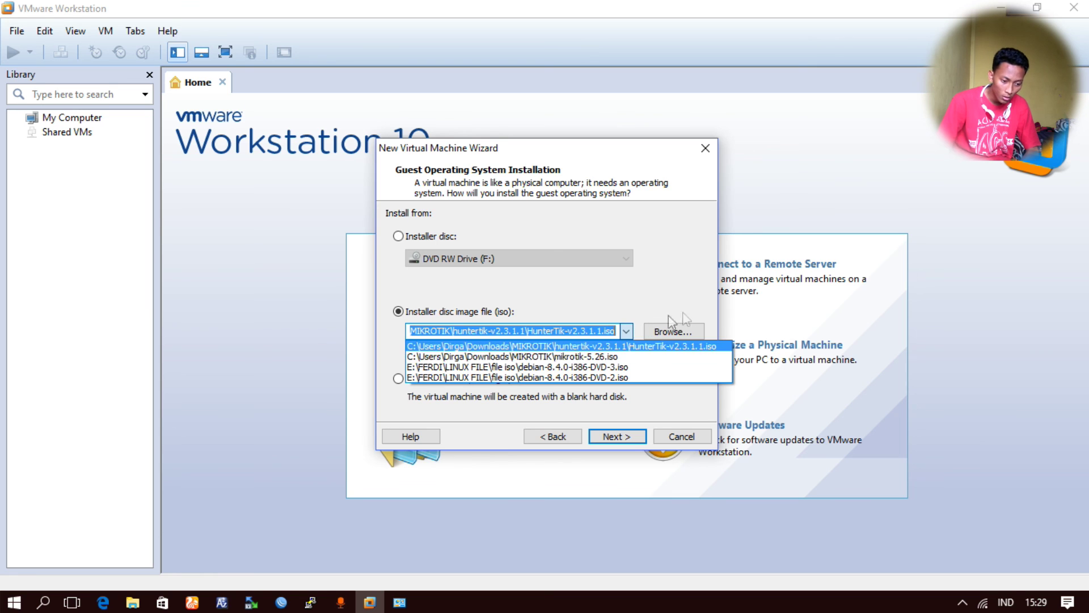
left_click(681, 331)
left_click(680, 331)
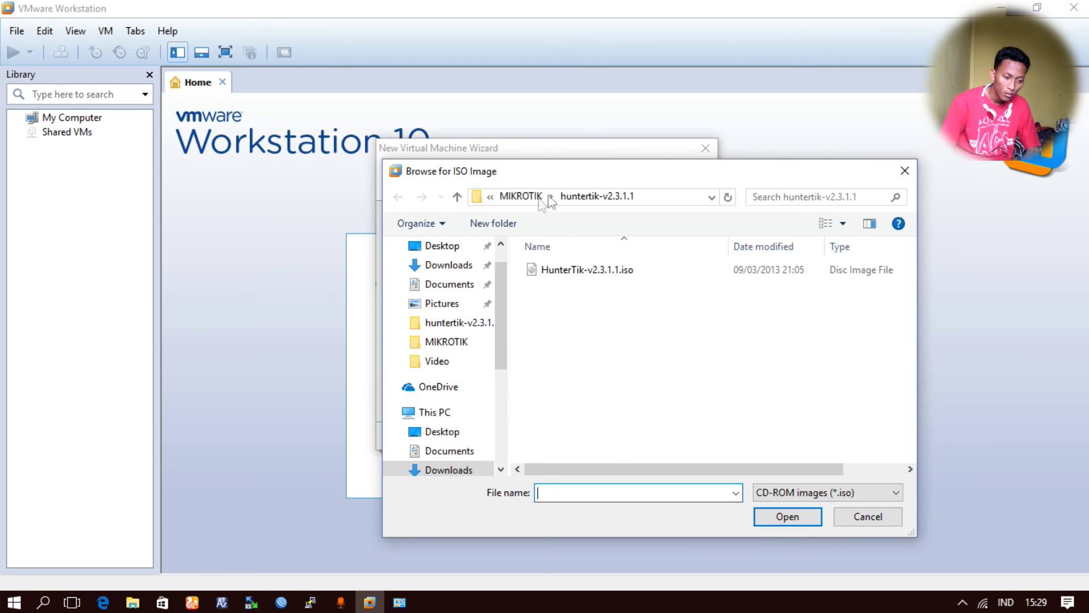
left_click(525, 197)
left_click(586, 305)
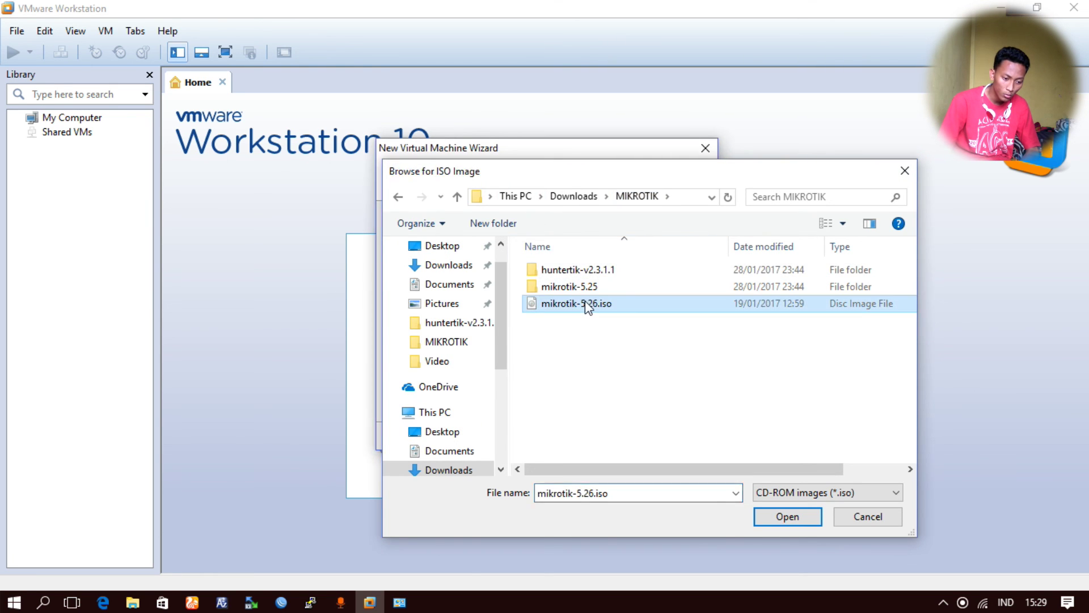
double_click(585, 305)
- Choose guest OS Other, name it MikrotikOS, and accept the 8 GB split disk
left_click(622, 440)
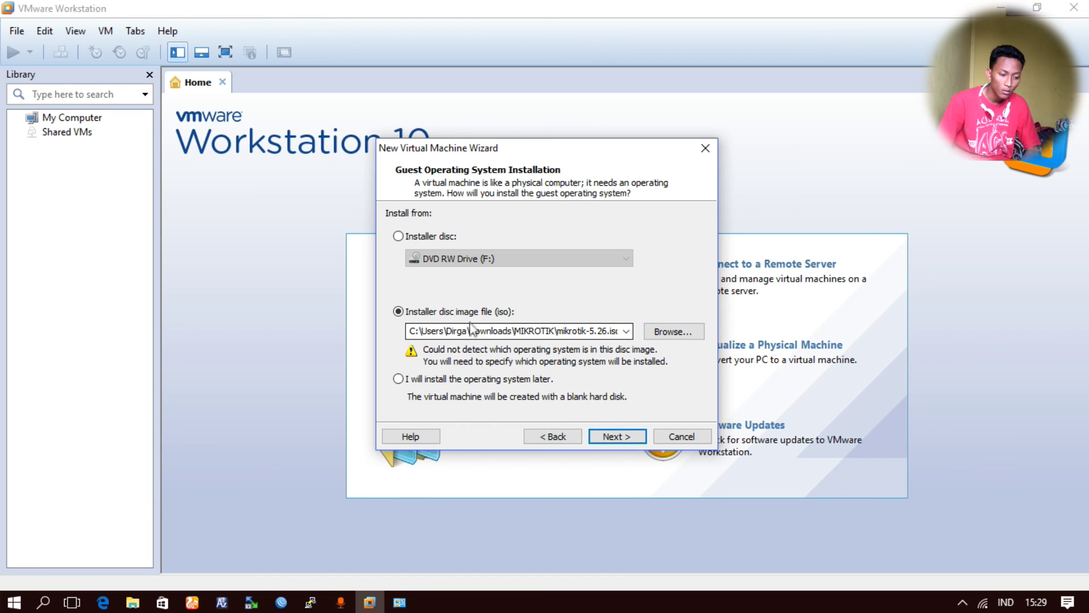
left_click(620, 440)
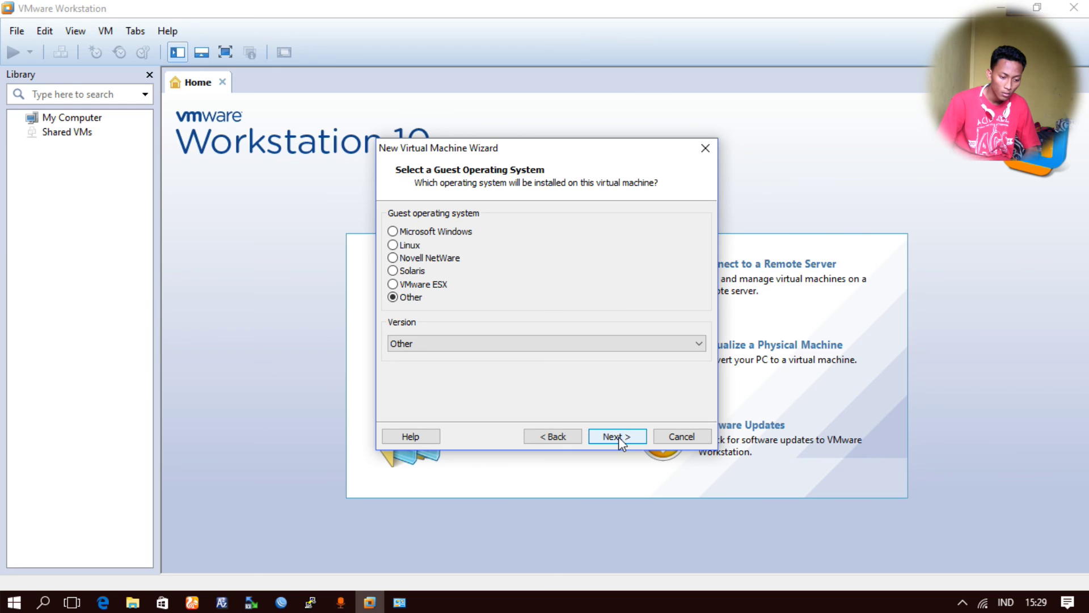
left_click(624, 437)
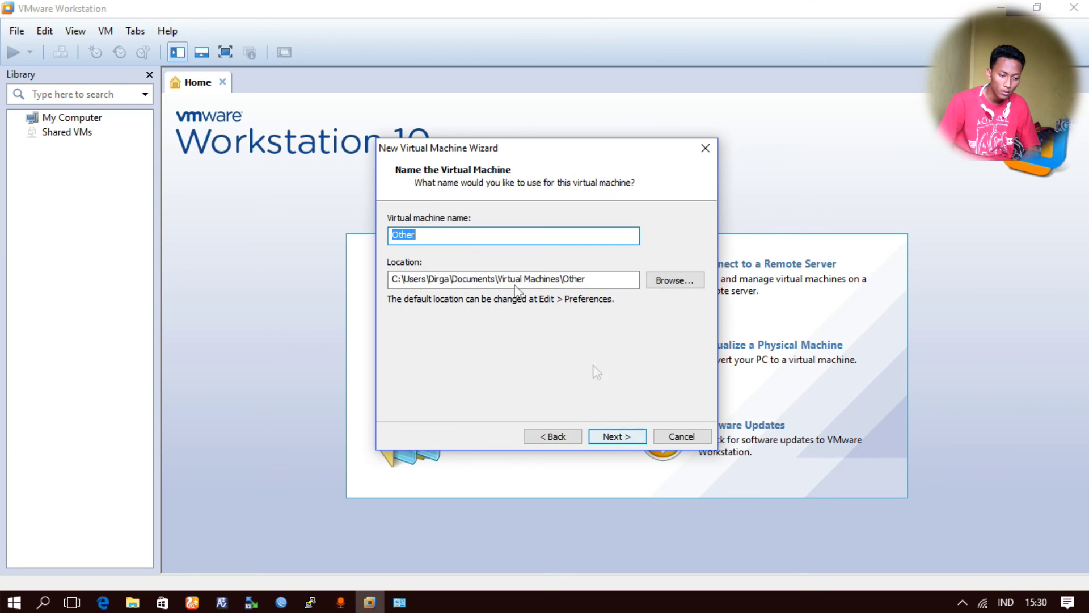
type("Mik")
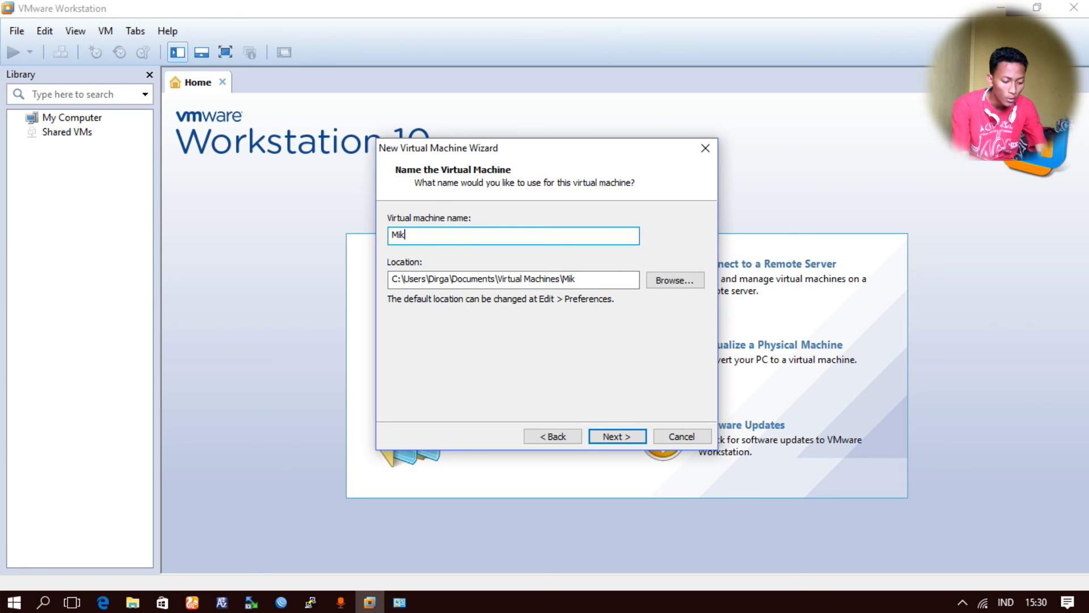
type("rotikOS")
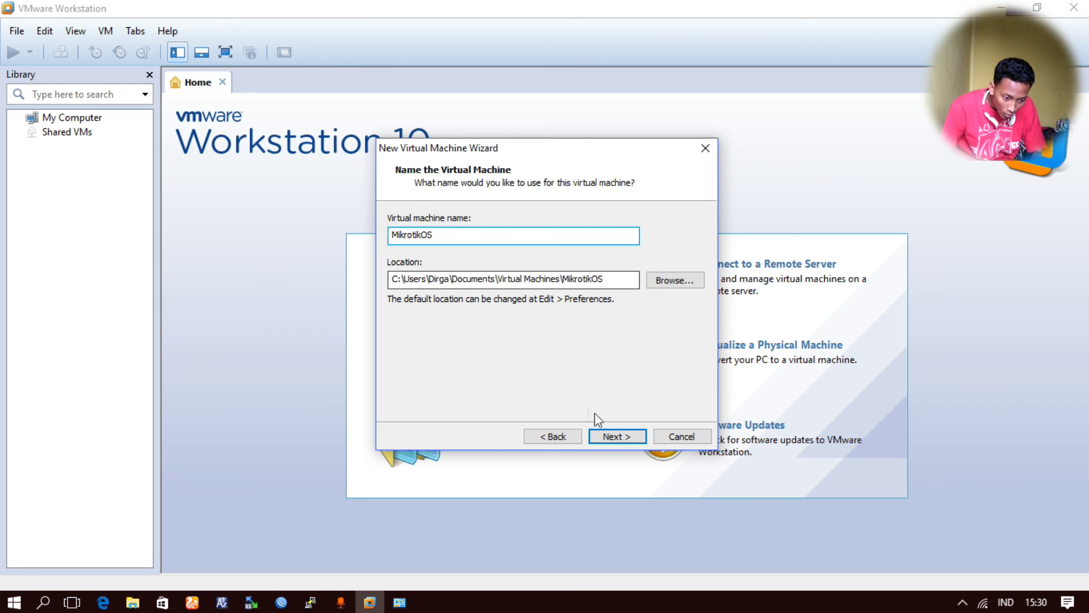
left_click(616, 435)
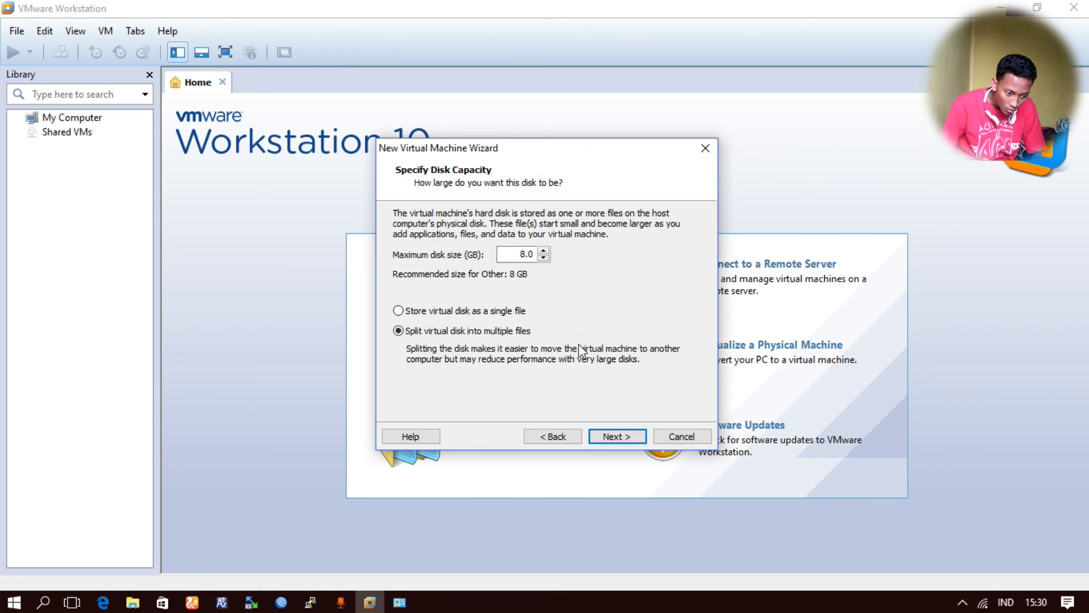
left_click(614, 434)
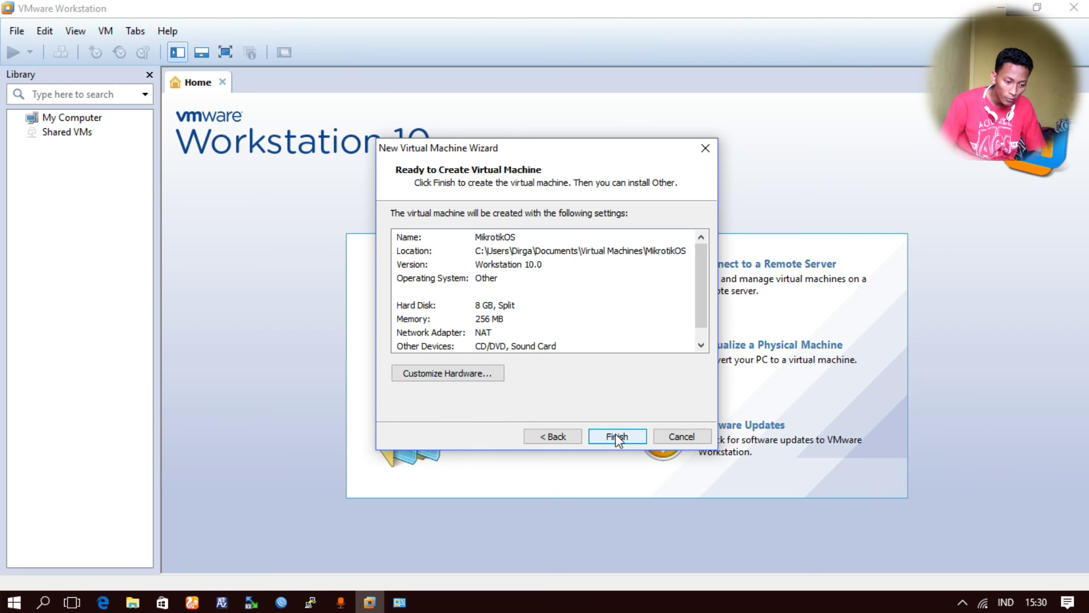
- Connect the virtual machine's first network adapter to the custom network VMnet1
left_click(485, 377)
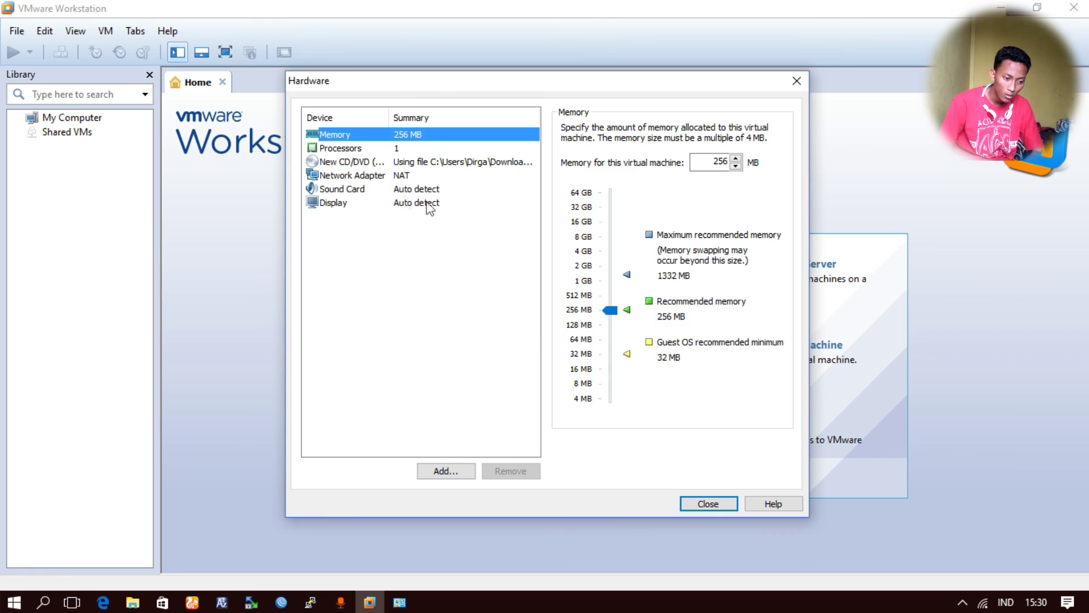
left_click(418, 189)
left_click(409, 177)
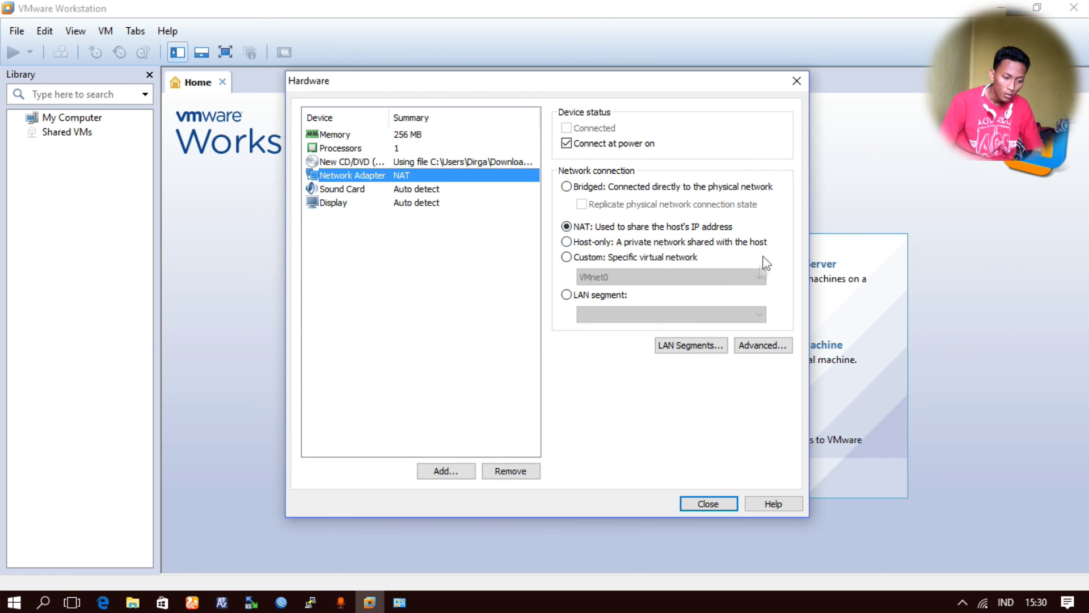
left_click(654, 258)
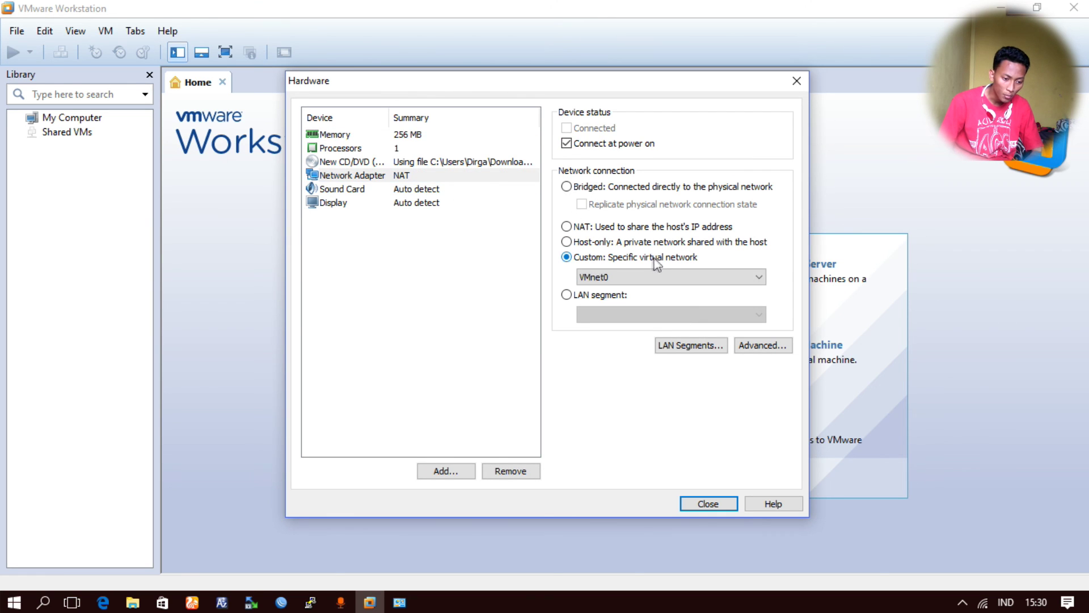
left_click(642, 274)
left_click(638, 304)
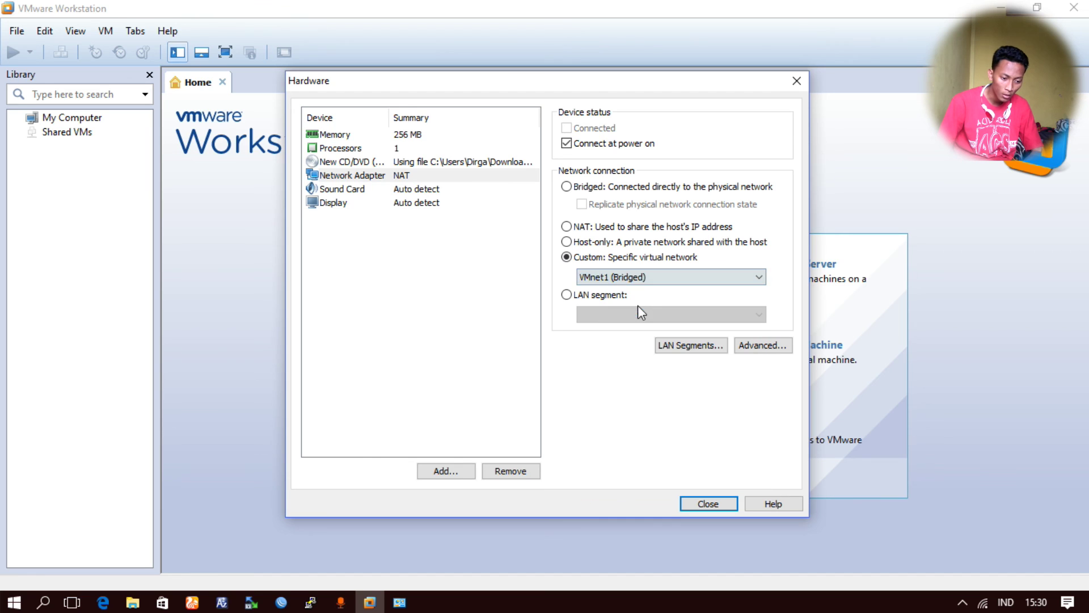
- Add a second network adapter connected to VMnet2
left_click(462, 476)
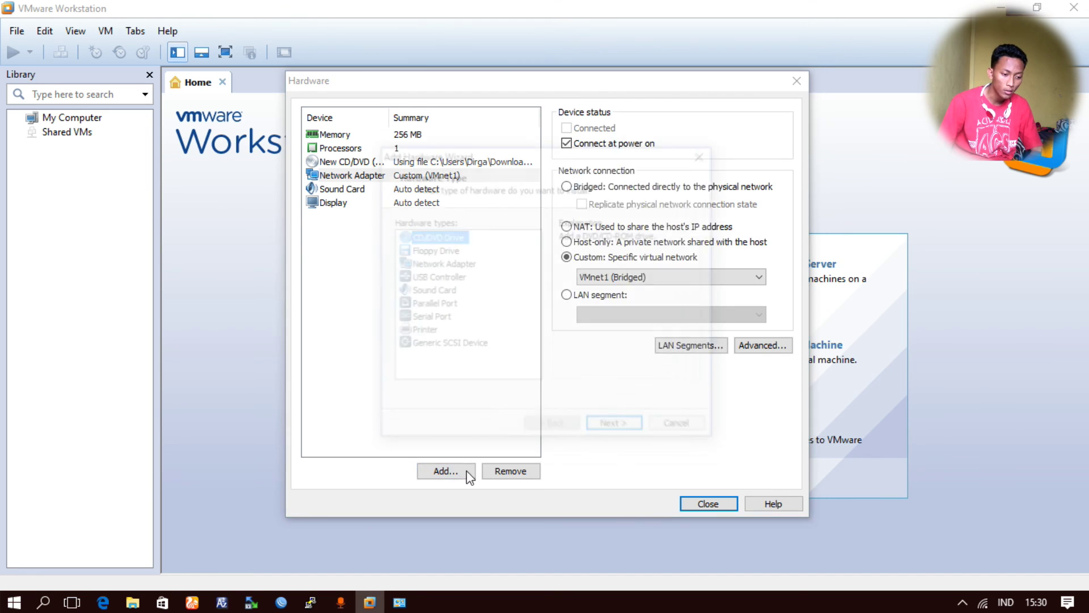
left_click(434, 266)
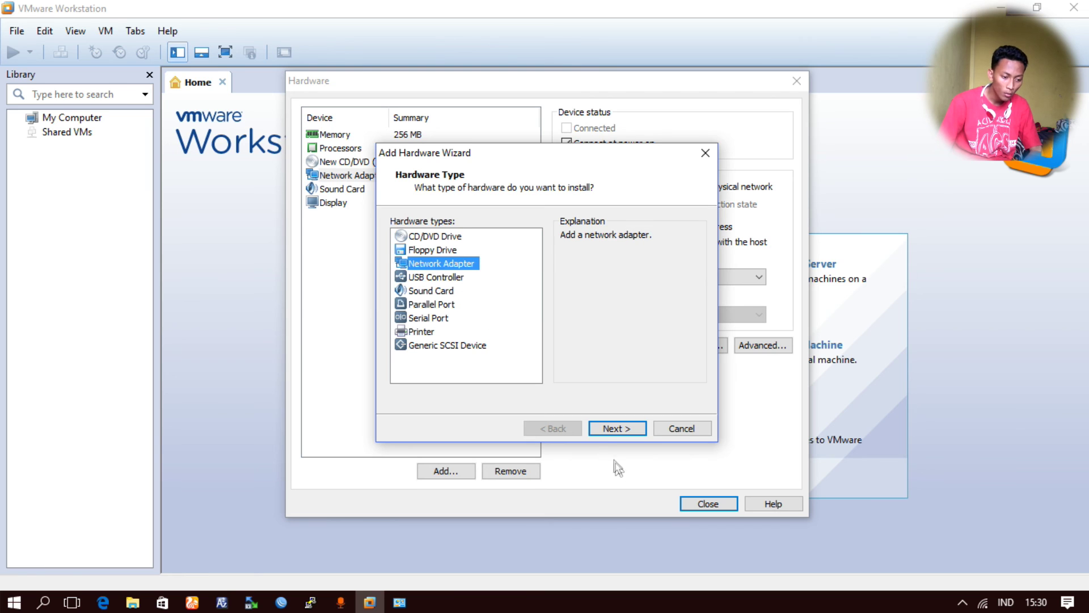
left_click(619, 428)
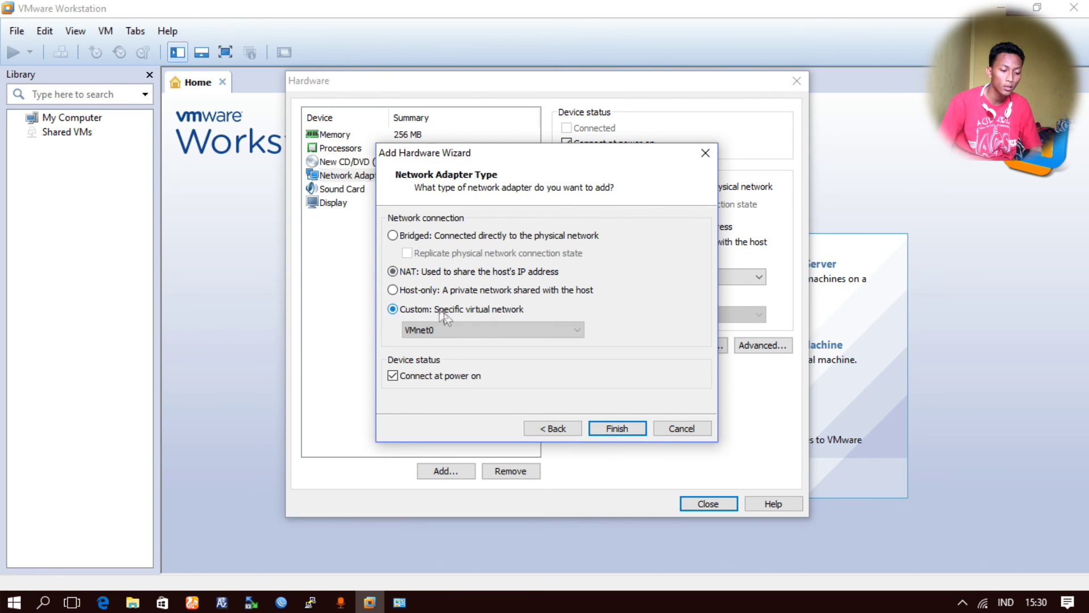
left_click(514, 331)
left_click(503, 366)
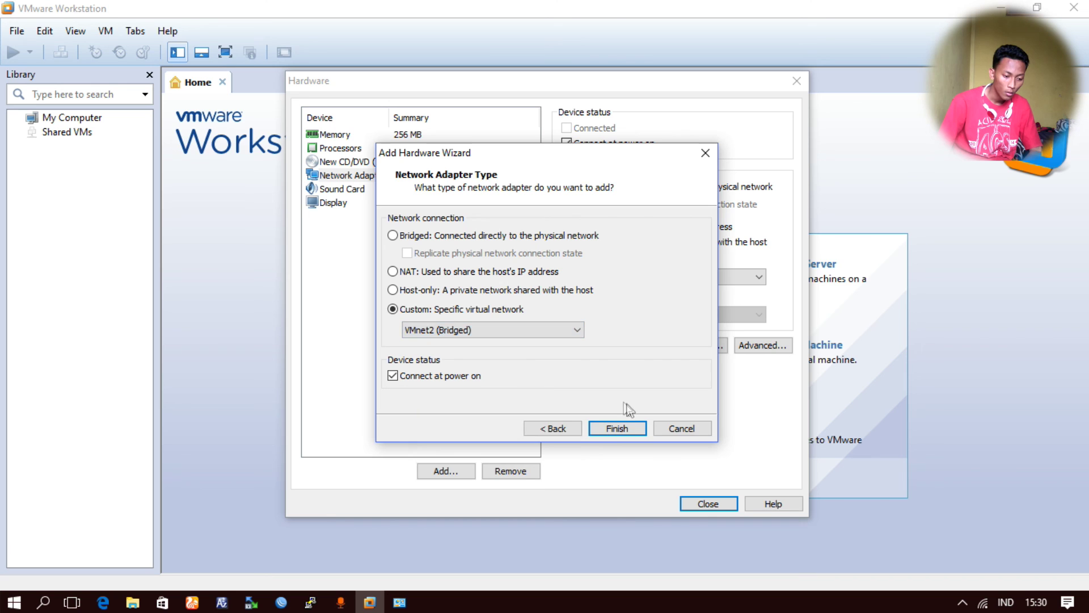
left_click(624, 427)
- Add a third network adapter on VMnet3 and finish creating the MikrotikOS machine
left_click(445, 471)
left_click(441, 266)
left_click(628, 427)
left_click(445, 308)
left_click(460, 330)
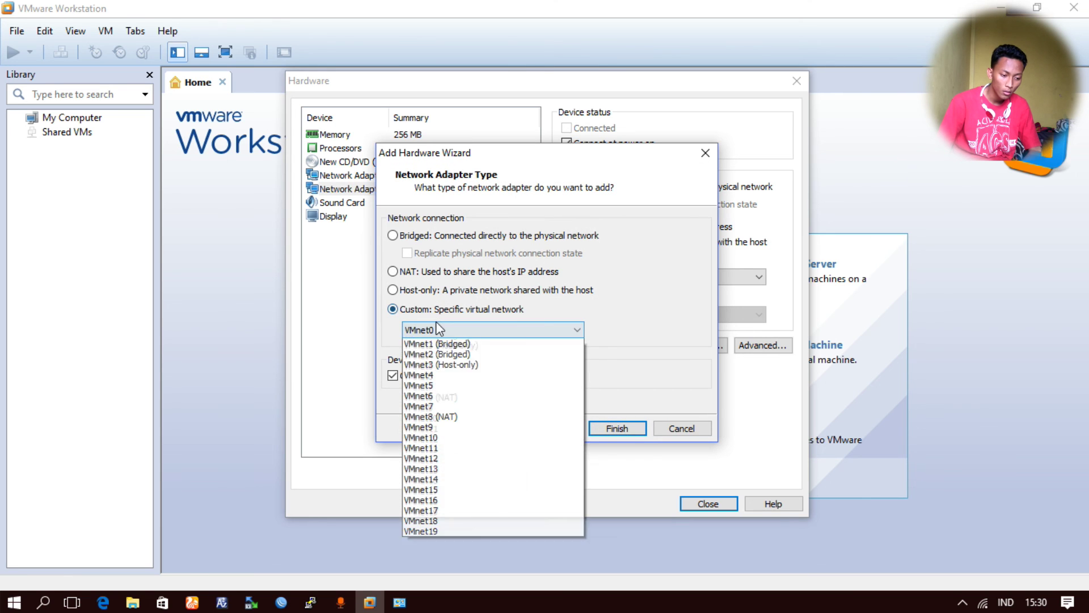
left_click(462, 376)
left_click(618, 429)
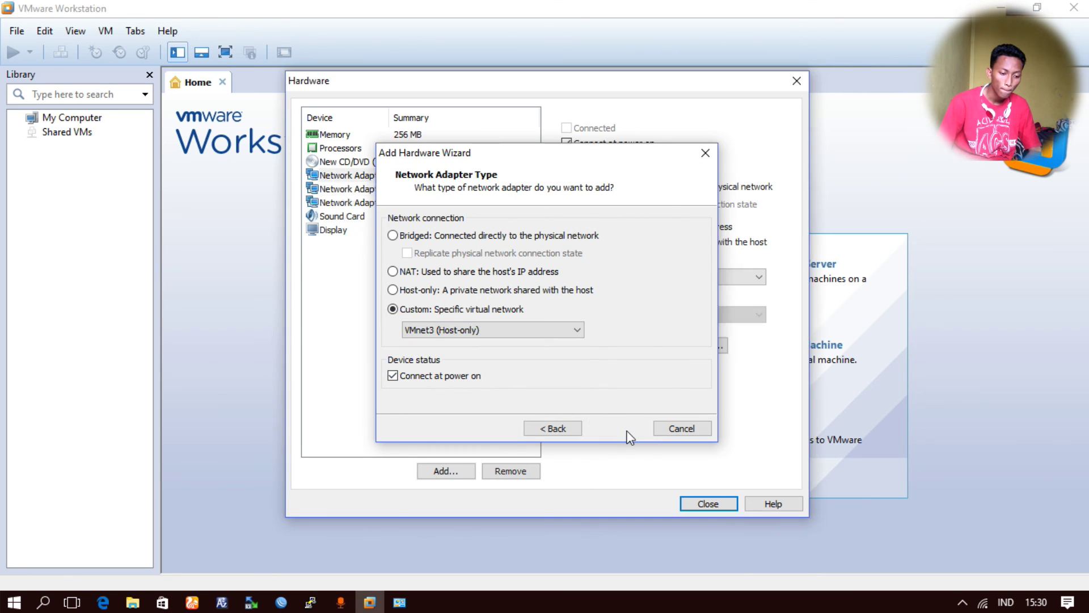
left_click(709, 503)
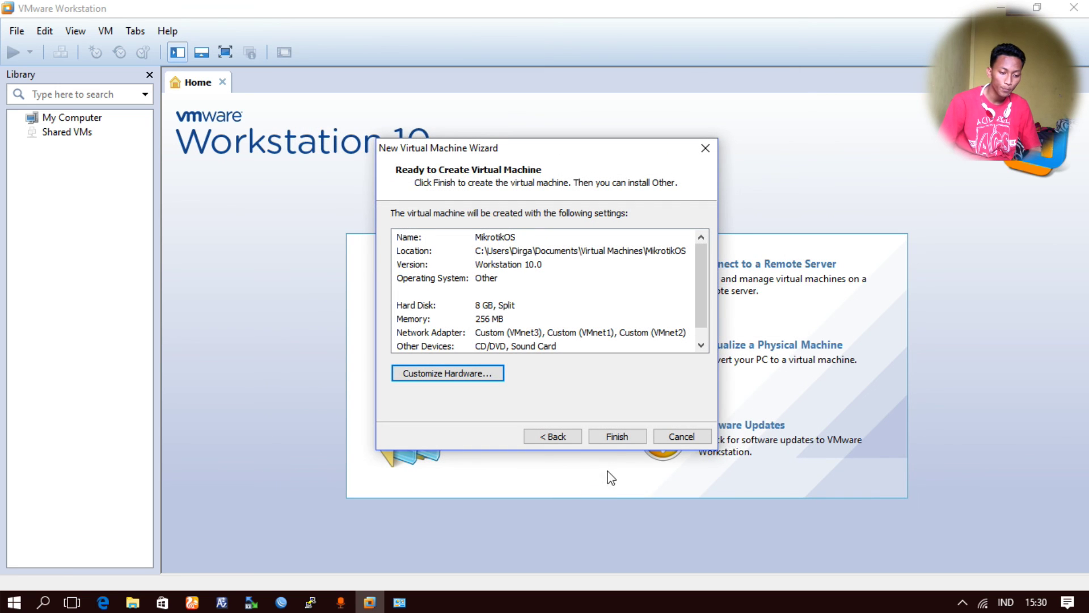
left_click(621, 437)
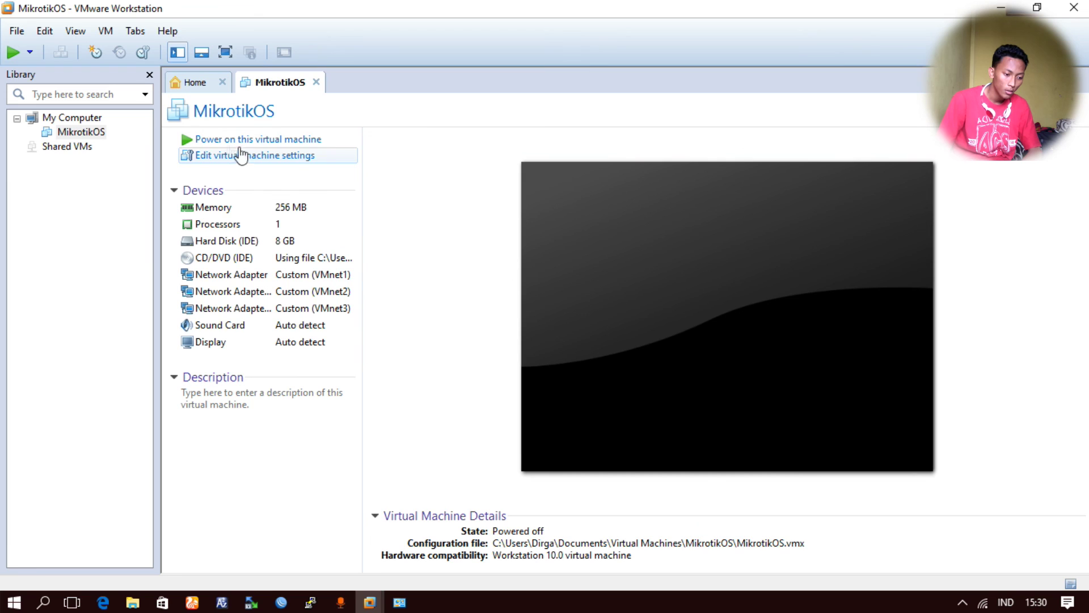
- Power on MikrotikOS directly into BIOS setup from VM > Power > Power On to BIOS
left_click(109, 31)
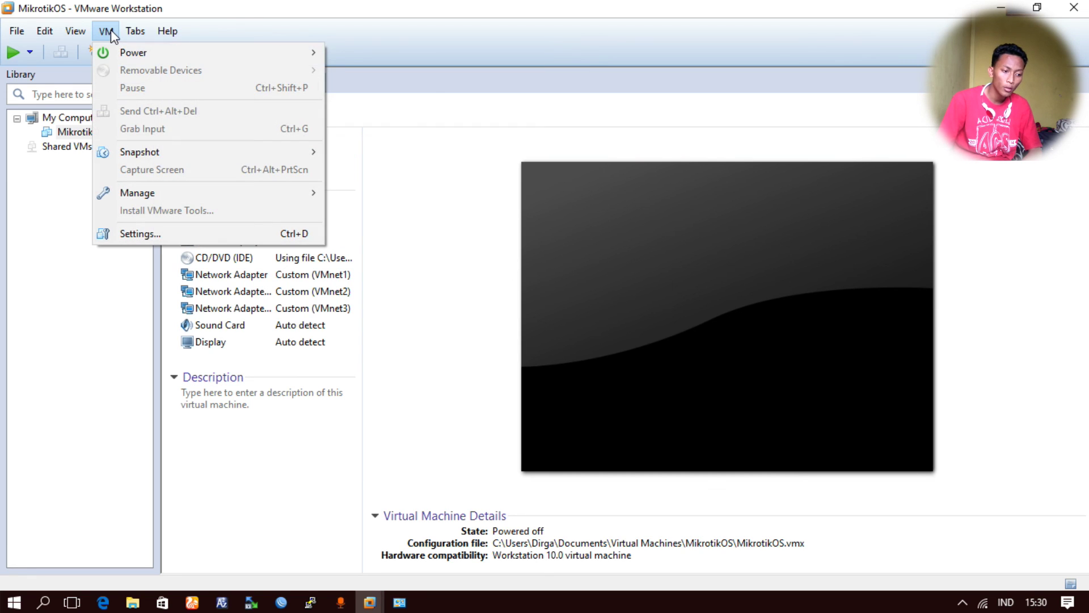
mouse_move(117, 50)
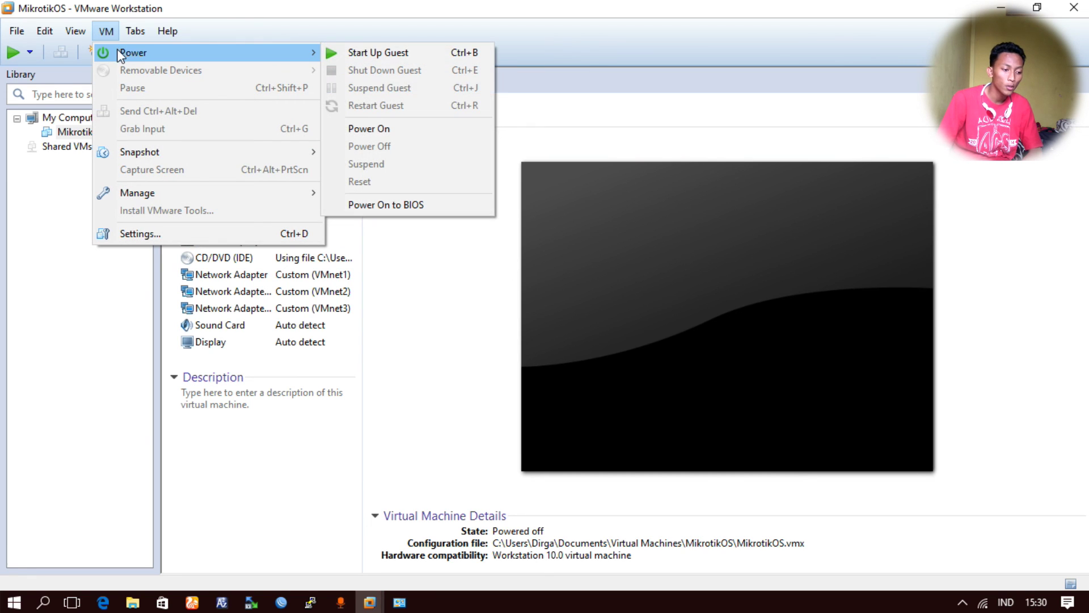
left_click(102, 34)
left_click(101, 35)
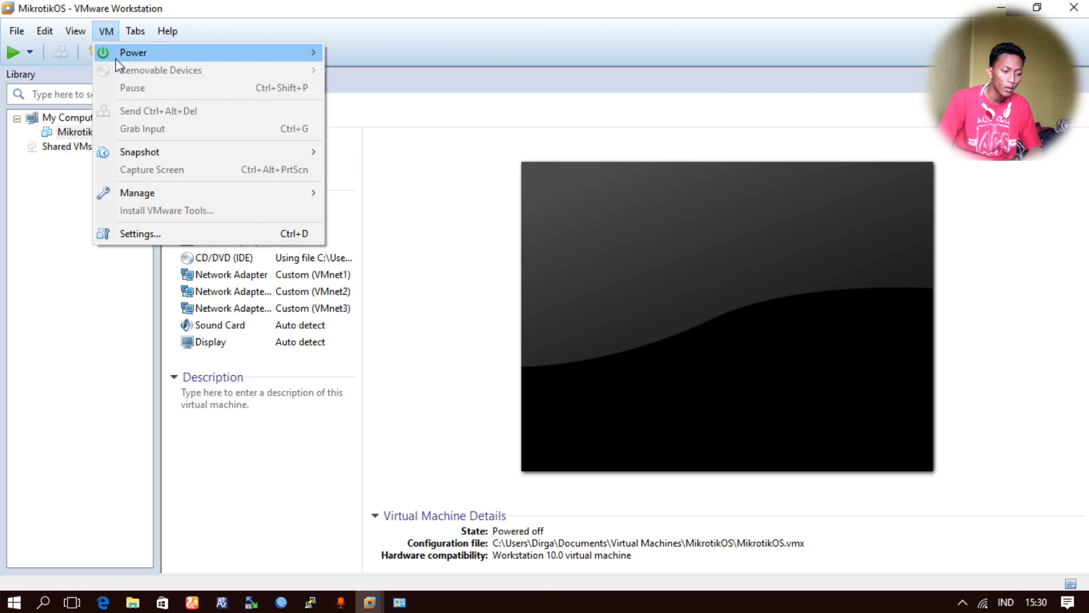
mouse_move(211, 56)
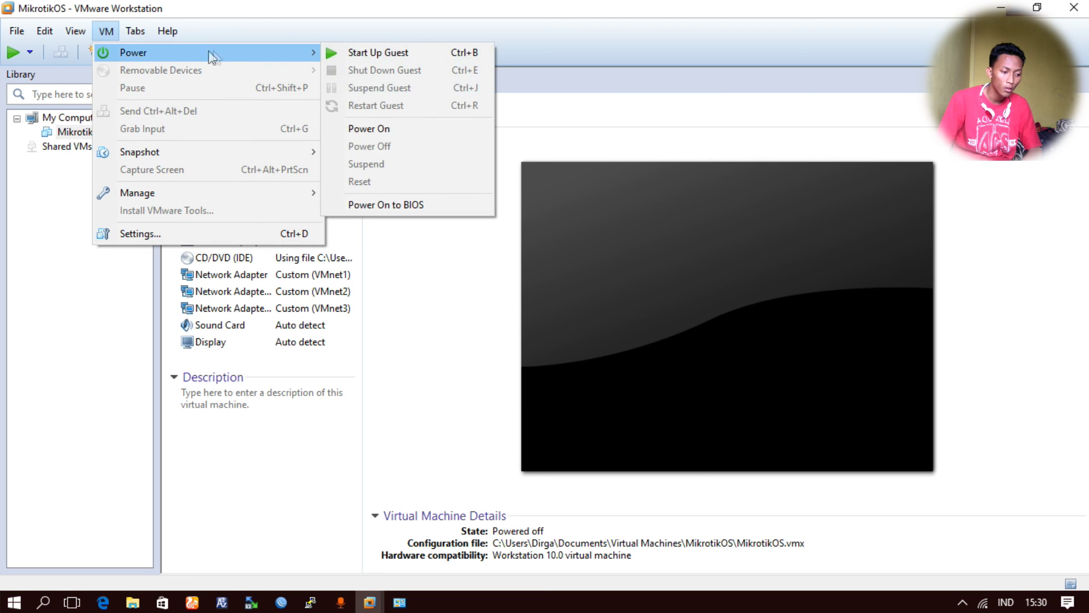
left_click(400, 205)
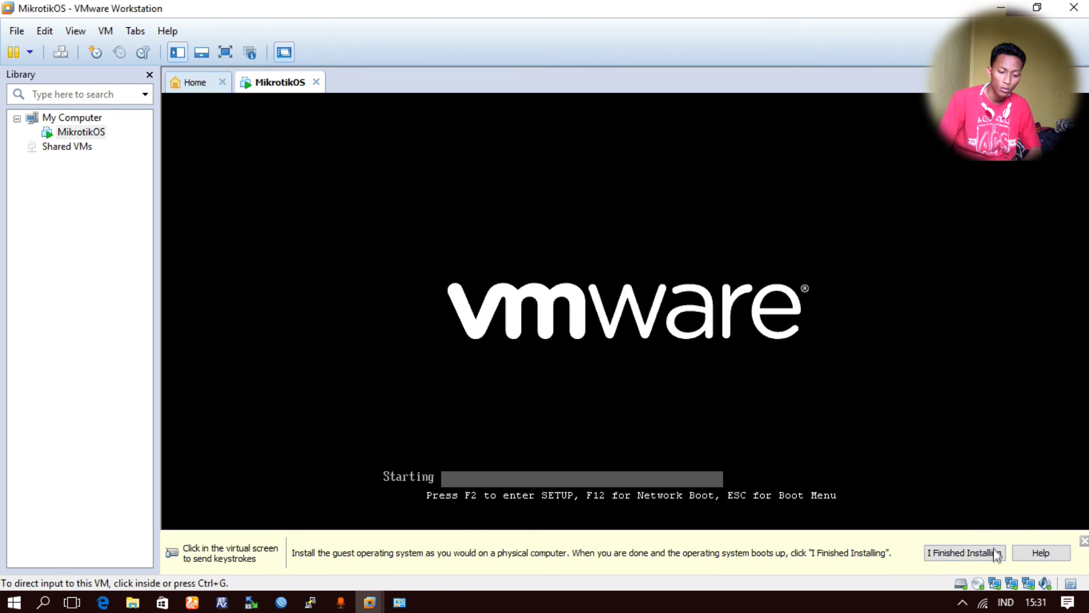
- Move CD-ROM Drive to the top of the BIOS boot order, then save and exit
left_click(996, 558)
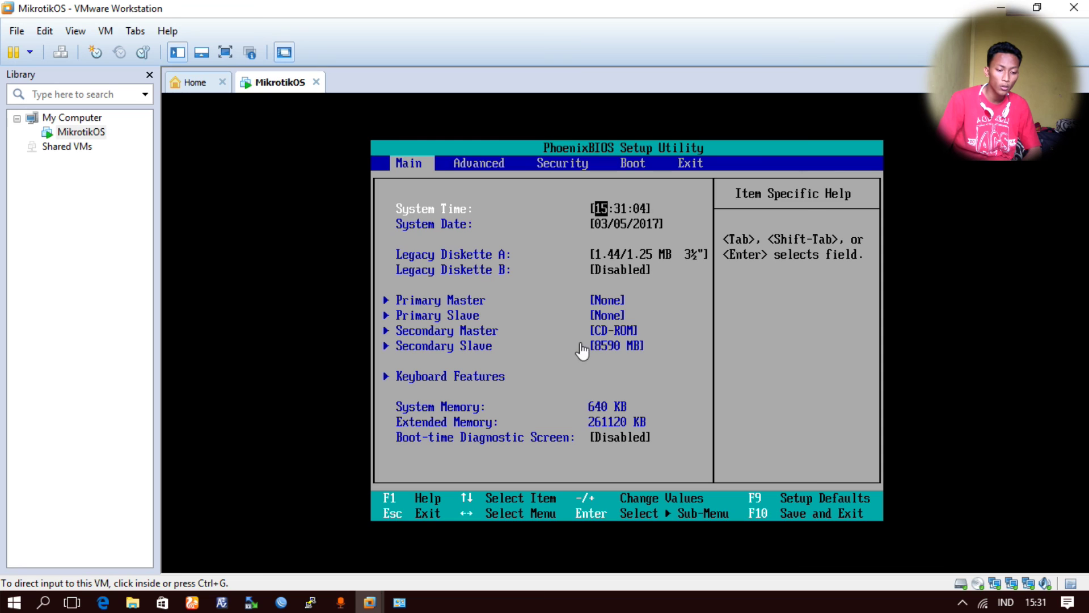
left_click(582, 350)
key("Right")
key("Right")
key("Right")
key("Down")
key("Down")
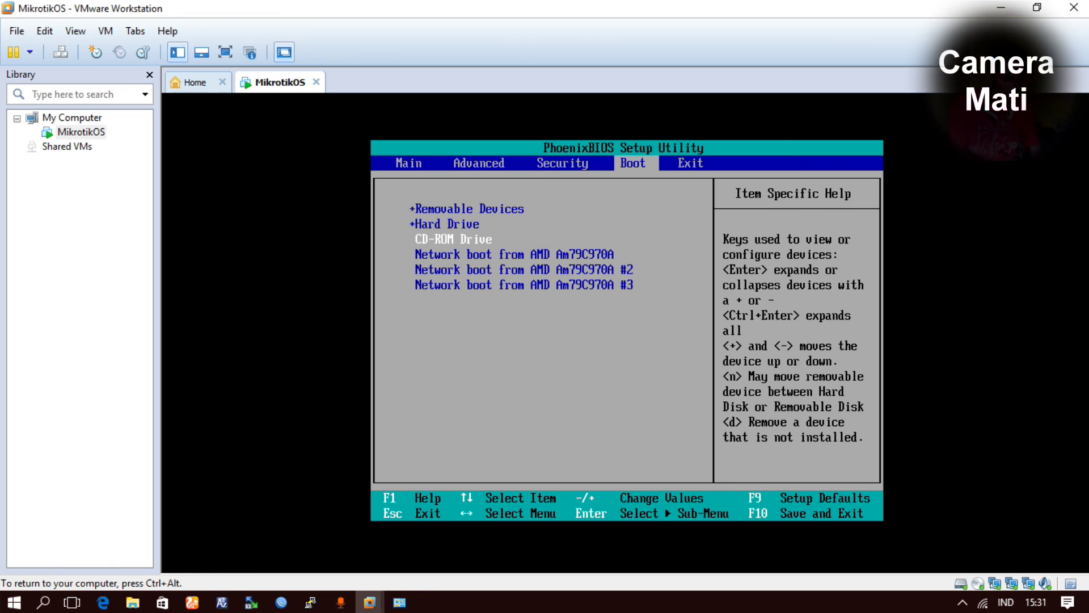
key("plus")
key("plus")
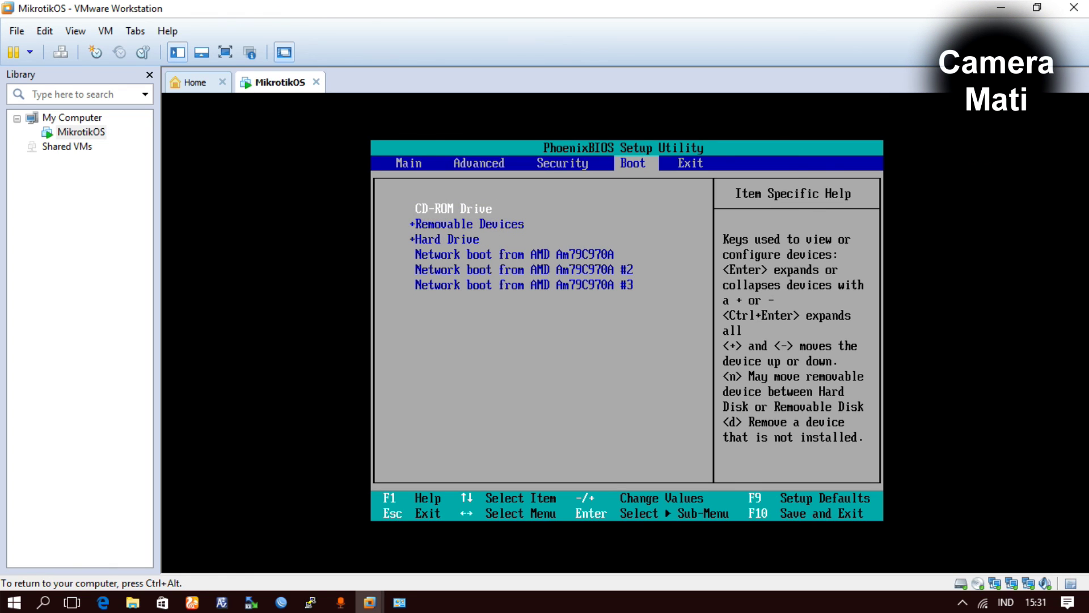
key("F10")
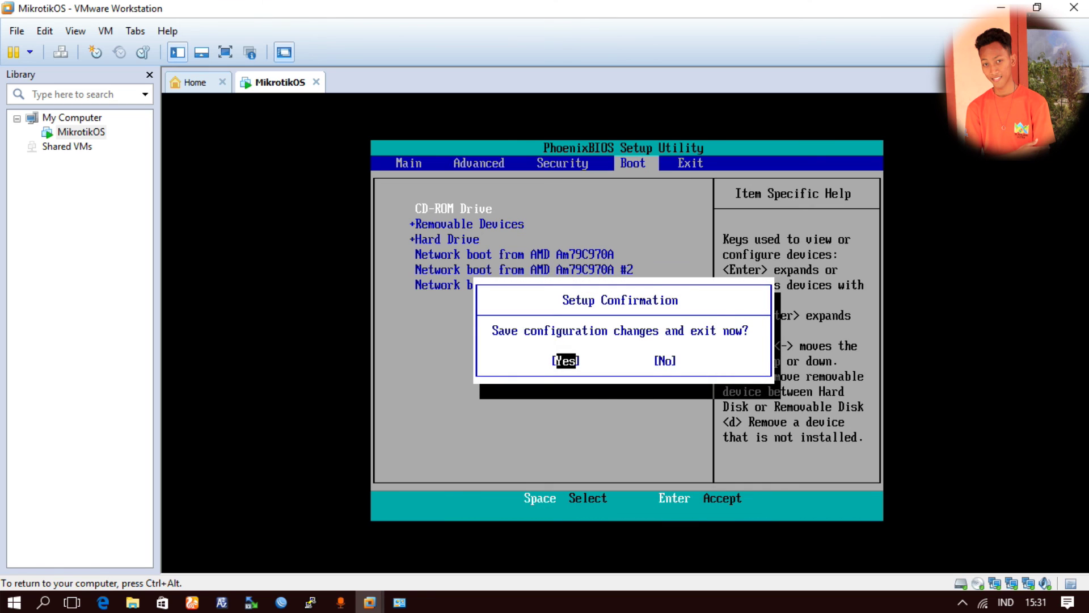
key("Return")
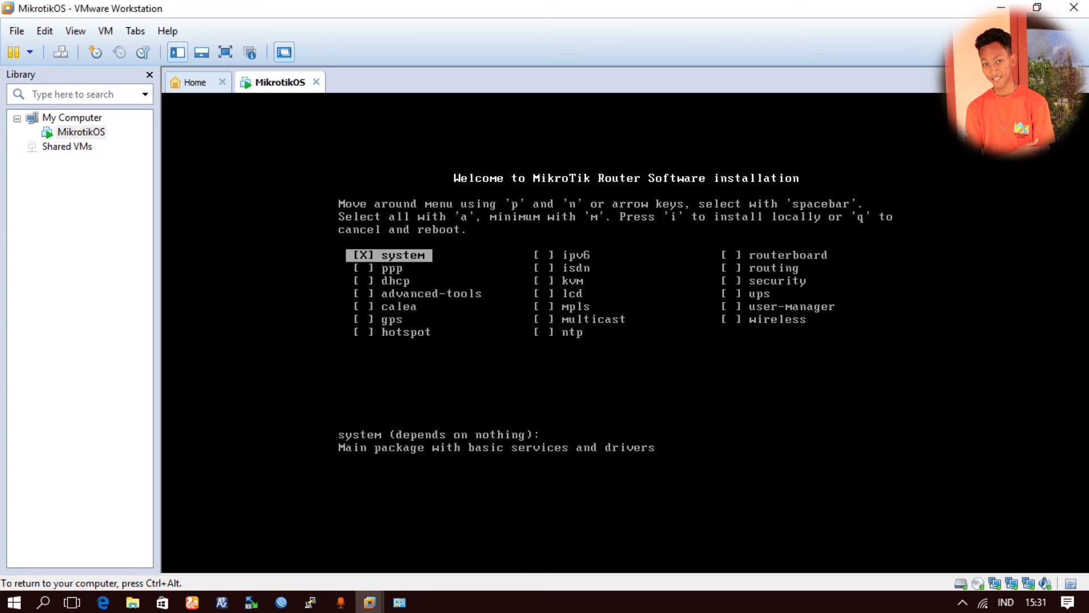
- Install all RouterOS 5.26 packages, answering 'n' to keep old configuration and 'y' to continue
key("a")
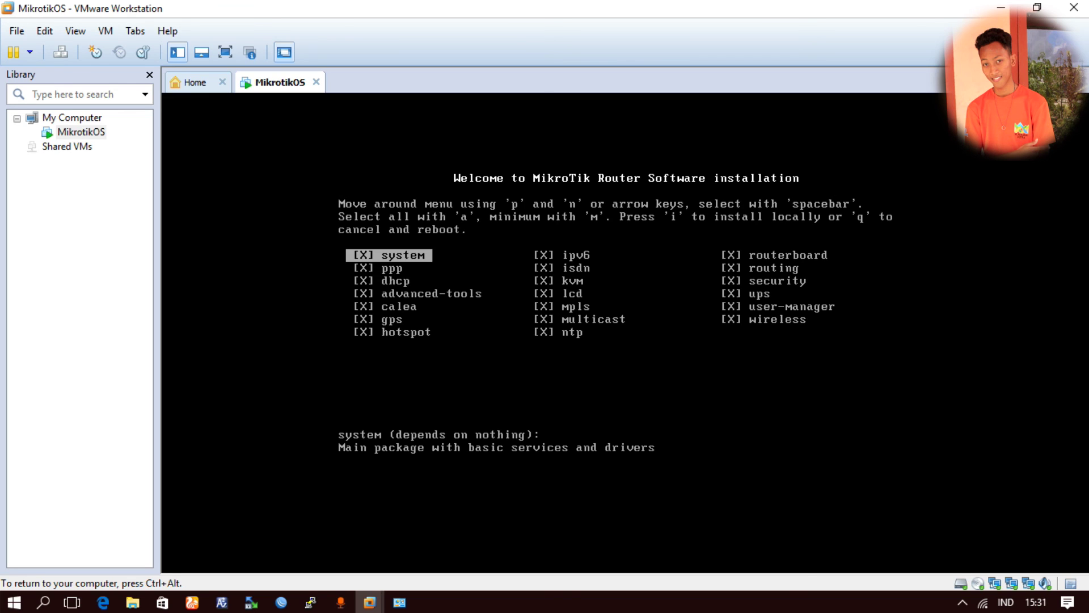
key("i")
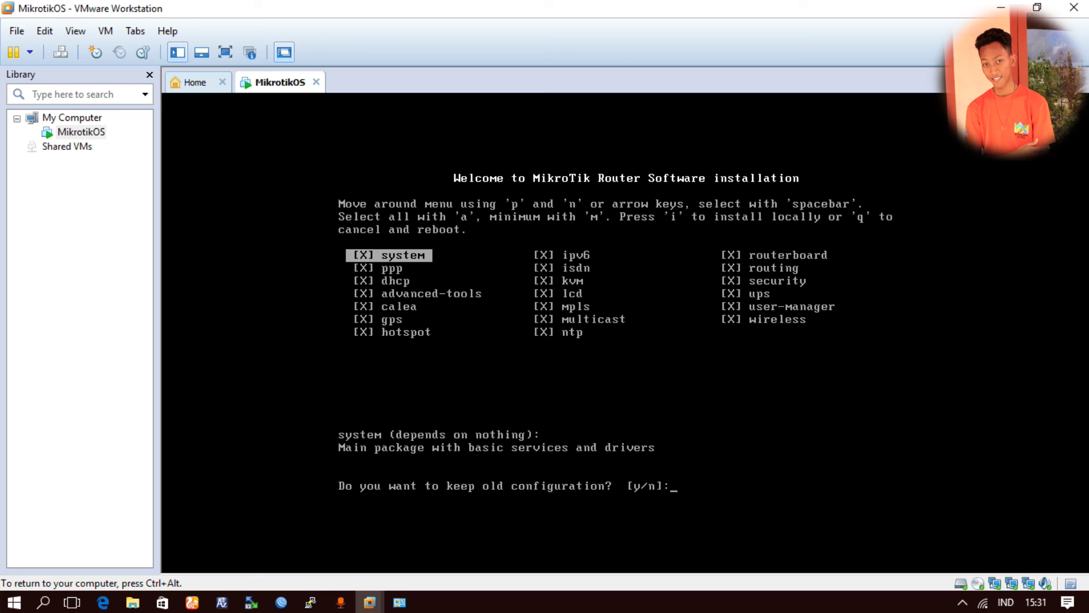
type("n]:")
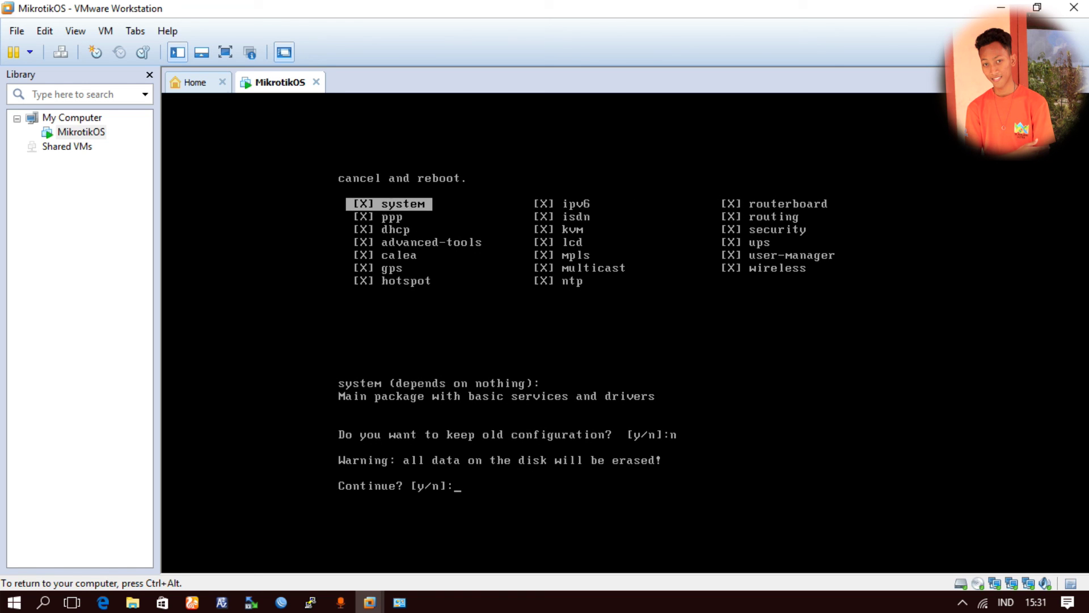
type("y")
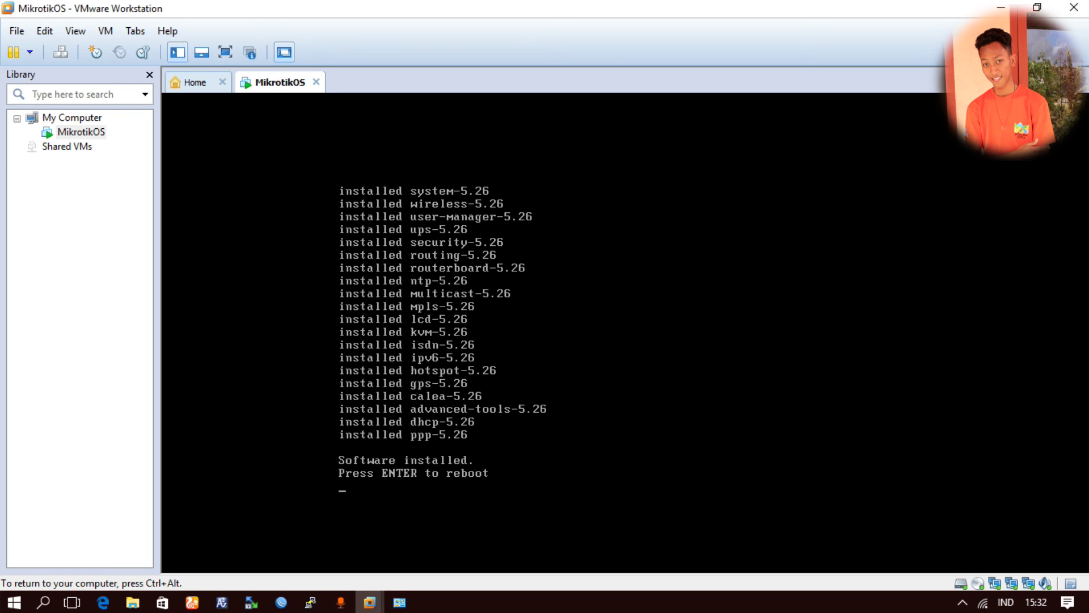
key("ctrl+alt")
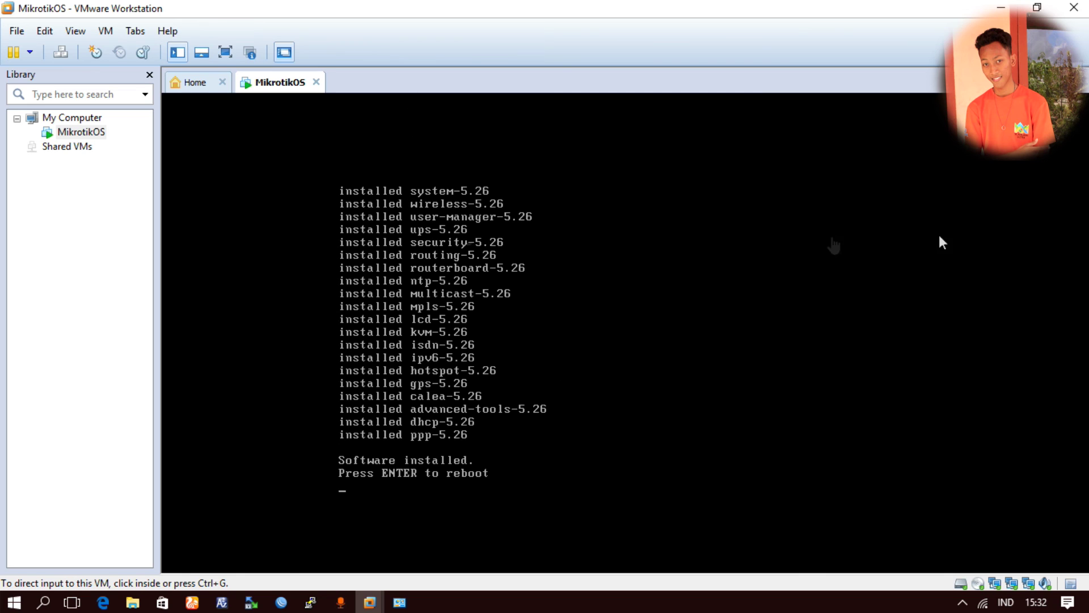
- Mount HunterTik-v2.3.1.1.iso from the huntertik-v2.3.1.1 folder in the VM's CD/DVD drive
right_click(982, 592)
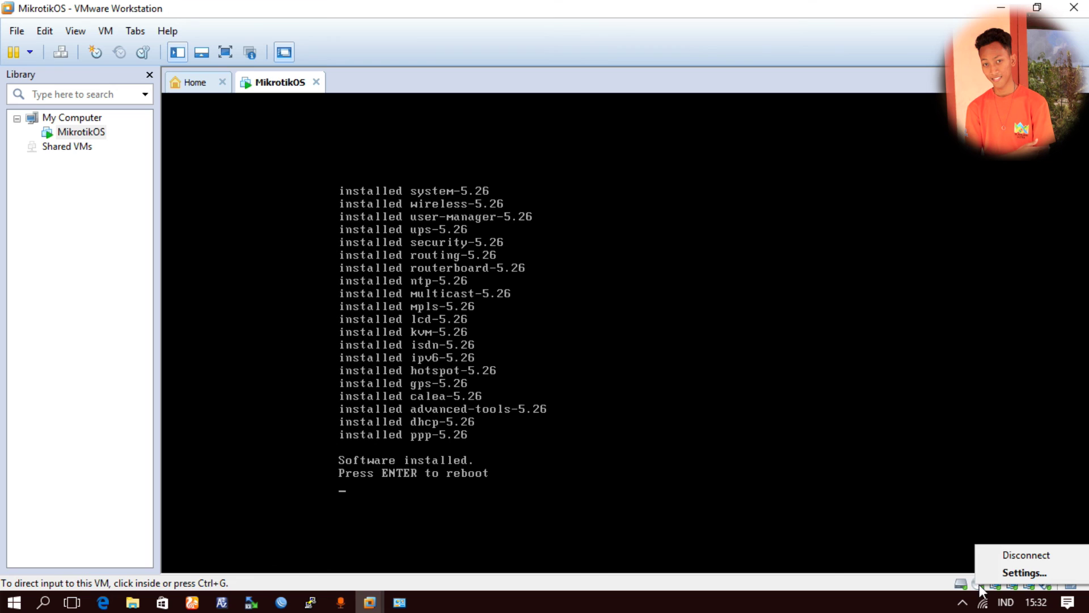
left_click(990, 572)
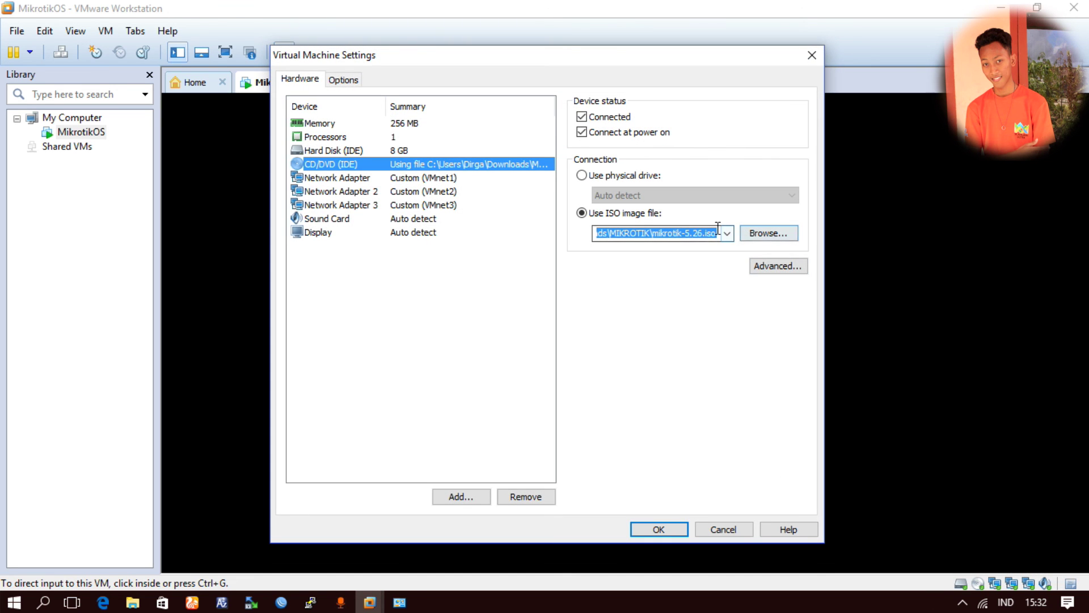
left_click(730, 235)
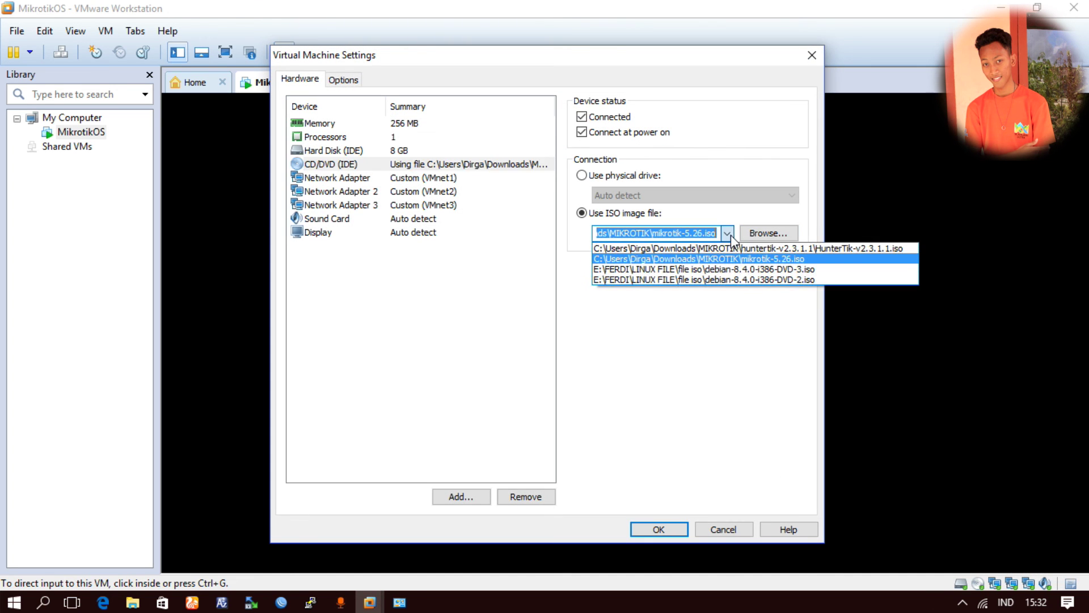
left_click(761, 240)
left_click(761, 240)
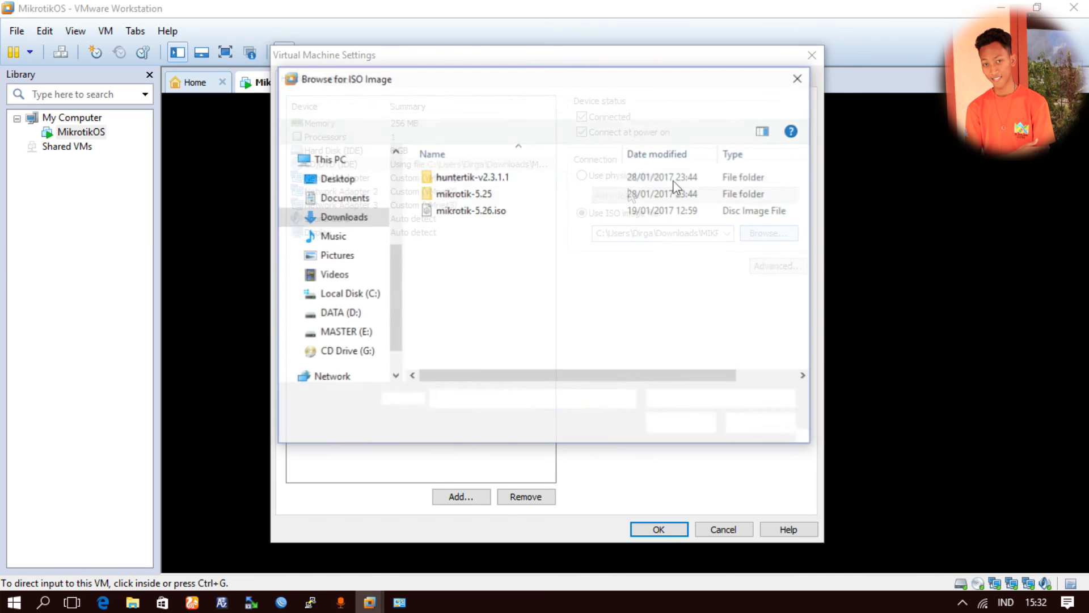
double_click(463, 178)
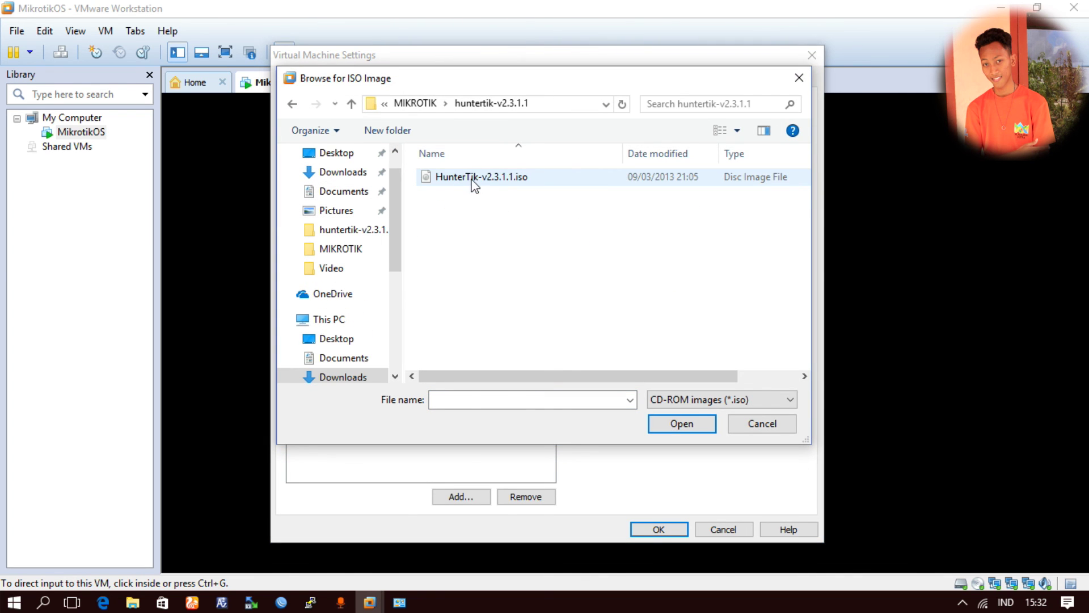
left_click(474, 181)
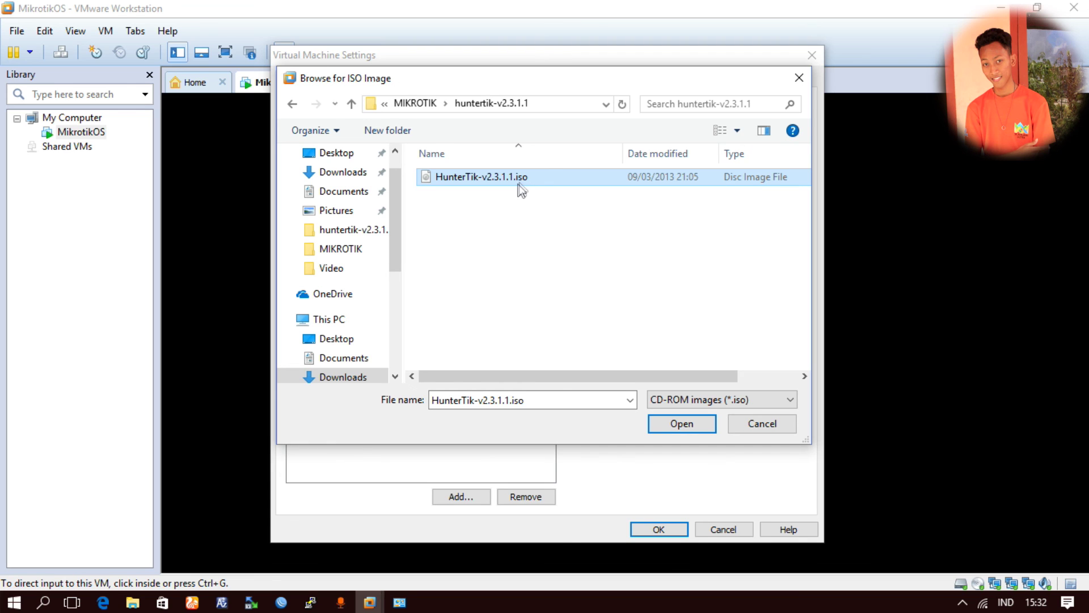
left_click(519, 182)
left_click(557, 176)
left_click(686, 424)
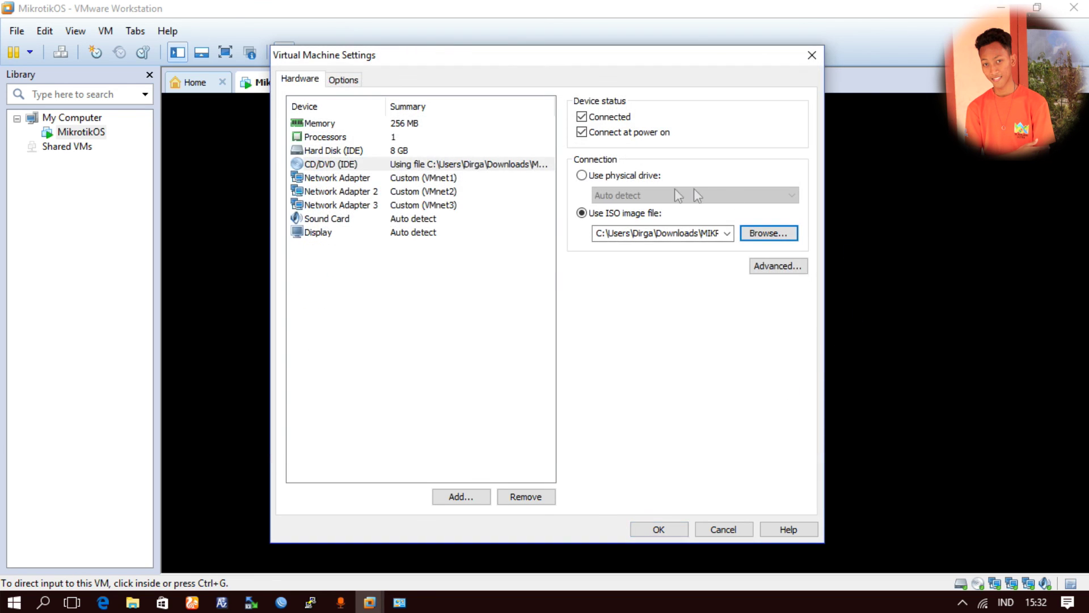
left_click(665, 530)
left_click(470, 415)
- Reboot onto the HunterTik disc and accept the license patch, license agreement and both install options
key("Return")
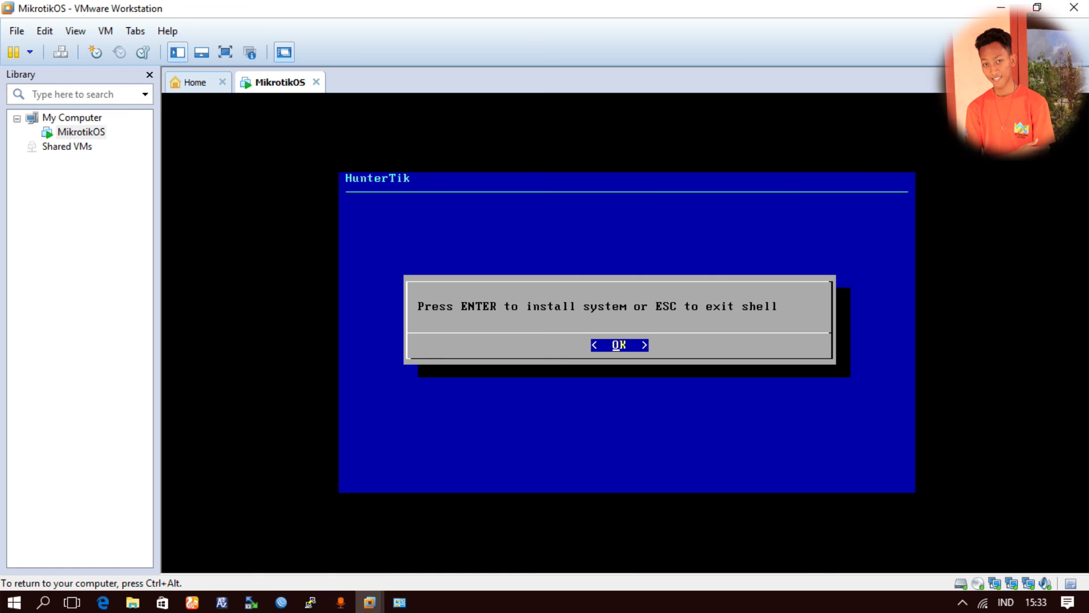
key("Return")
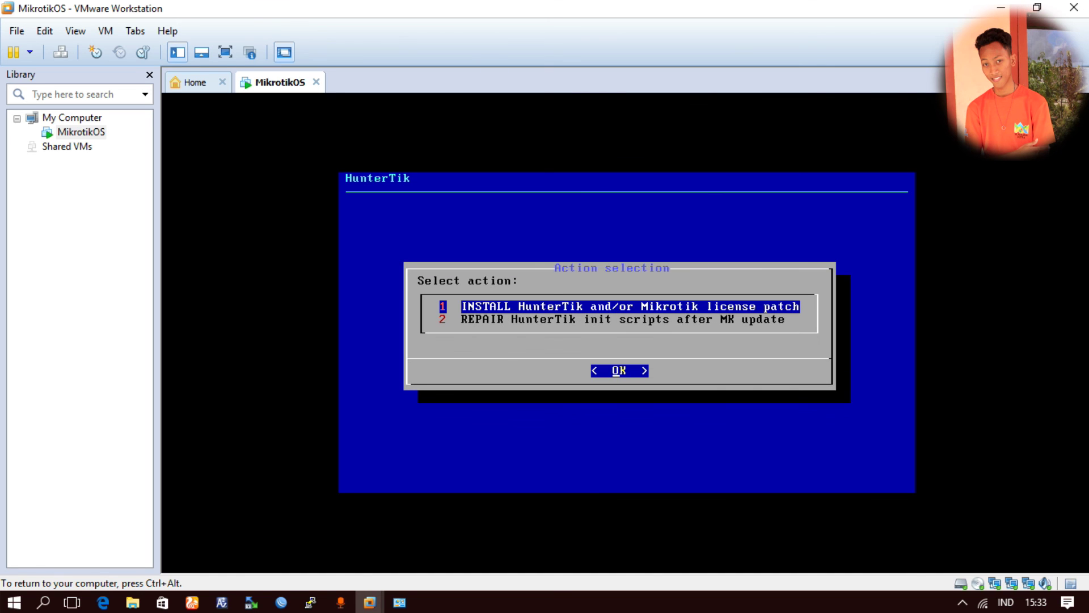
key("Return")
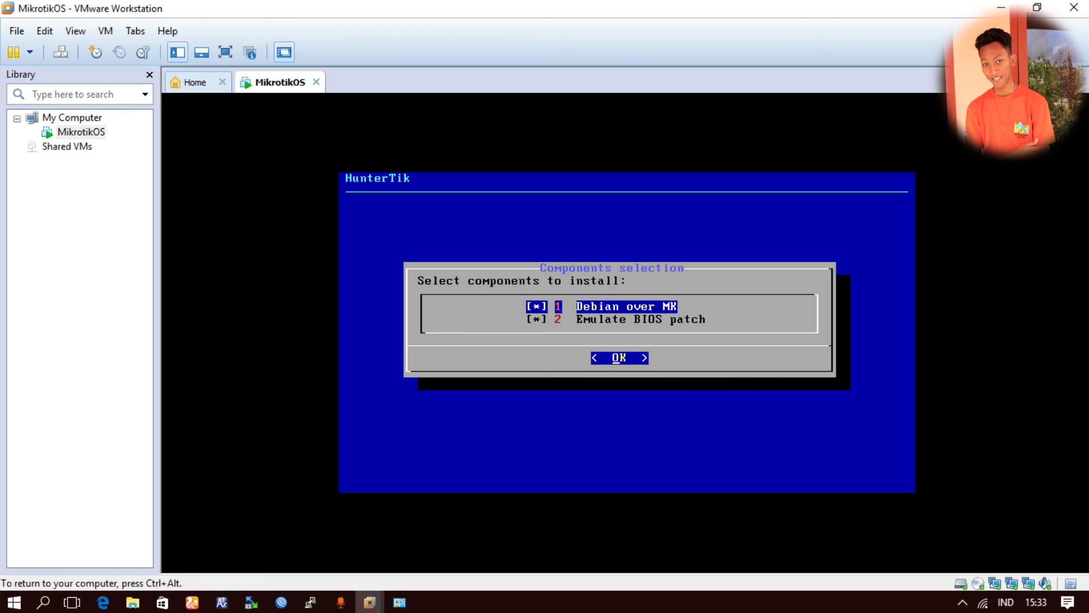
key("Return")
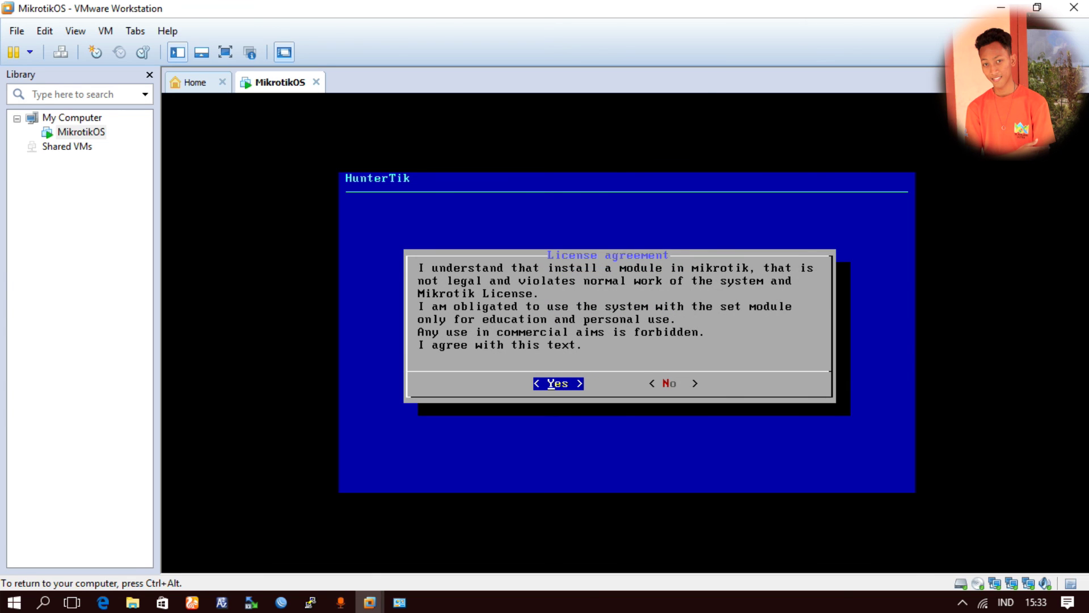
key("Return")
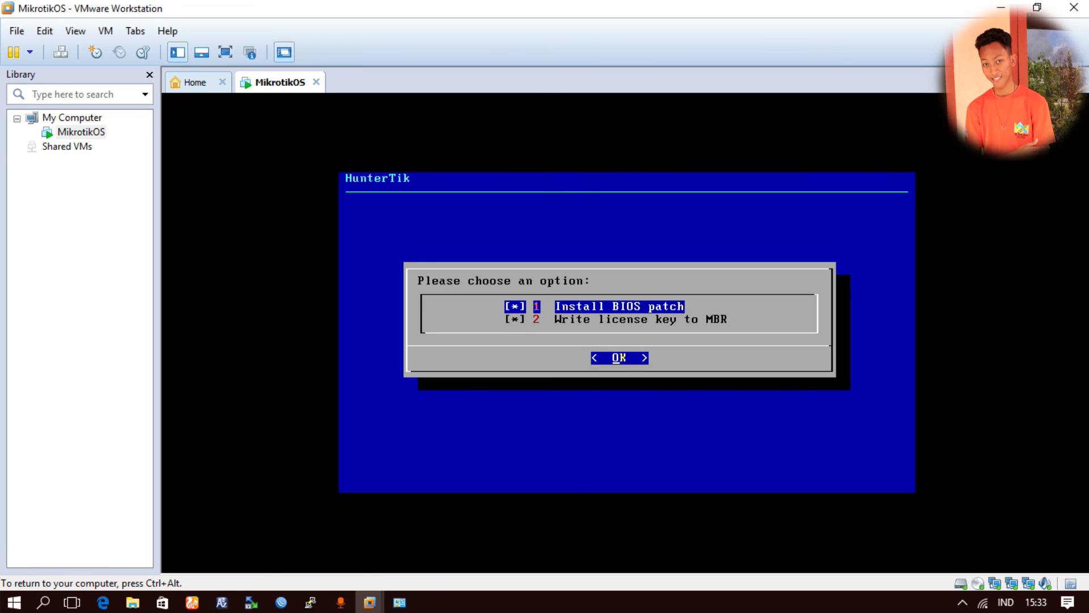
key("Return")
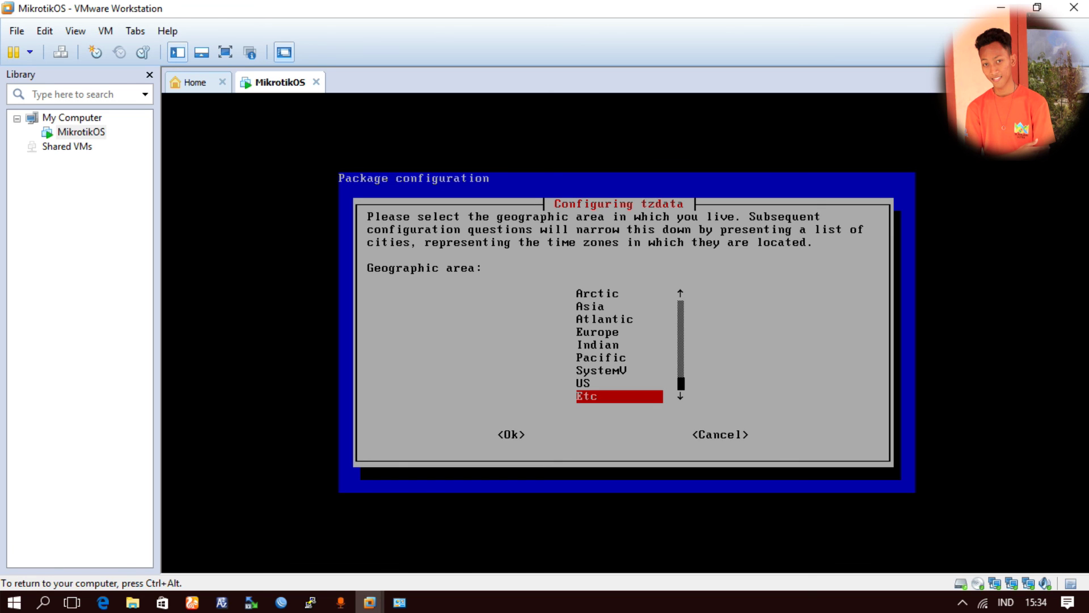
- Choose Etc/UTC time zone, set and confirm the root password, accept the licence and apply the BIOS patch
key("Return")
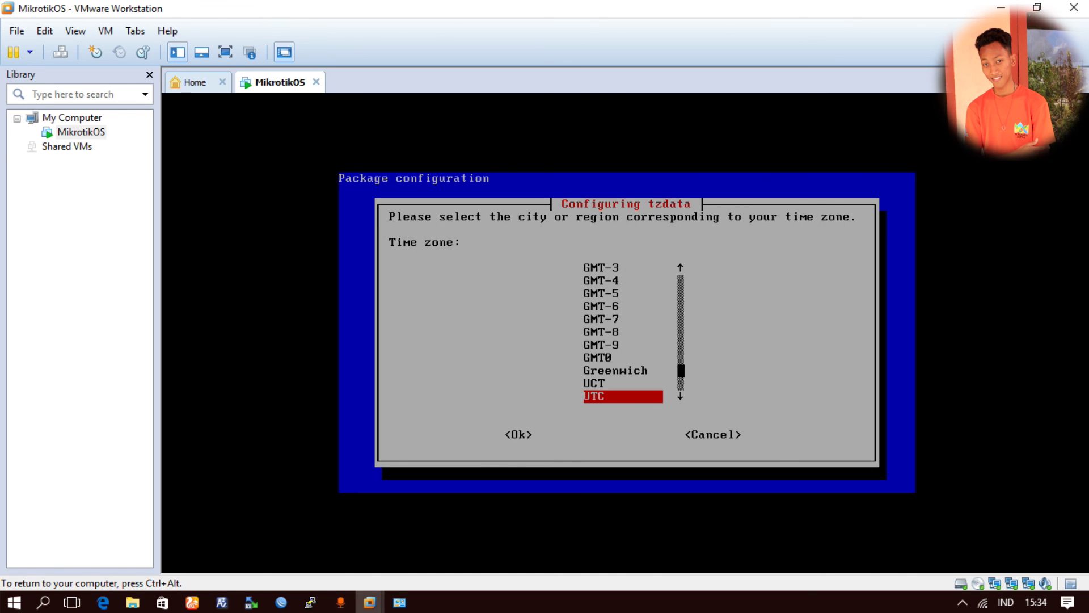
key("Return")
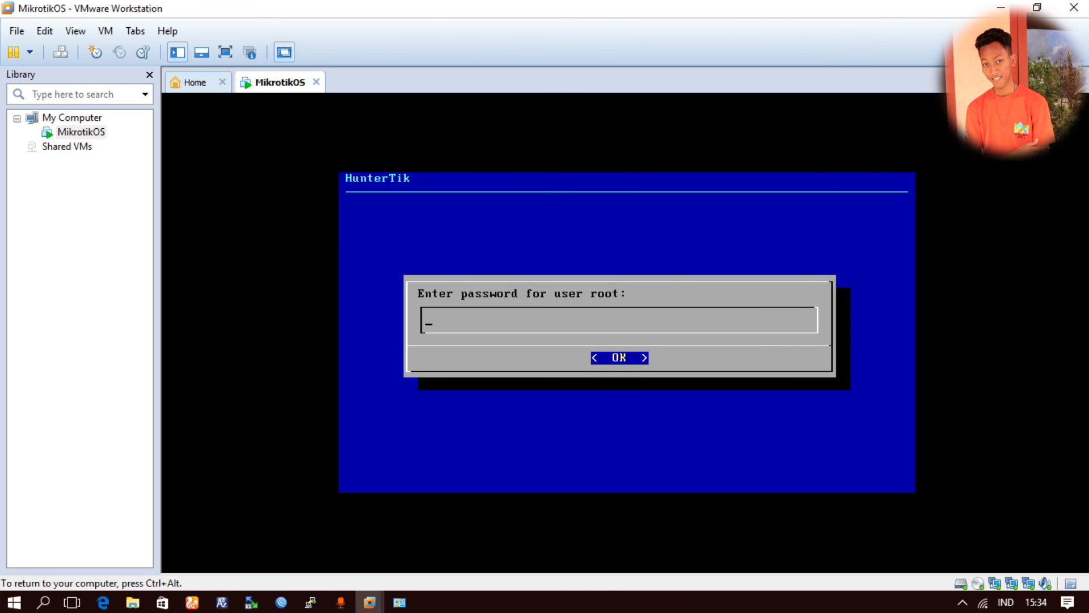
type("********")
key("Return")
type("********")
key("Return")
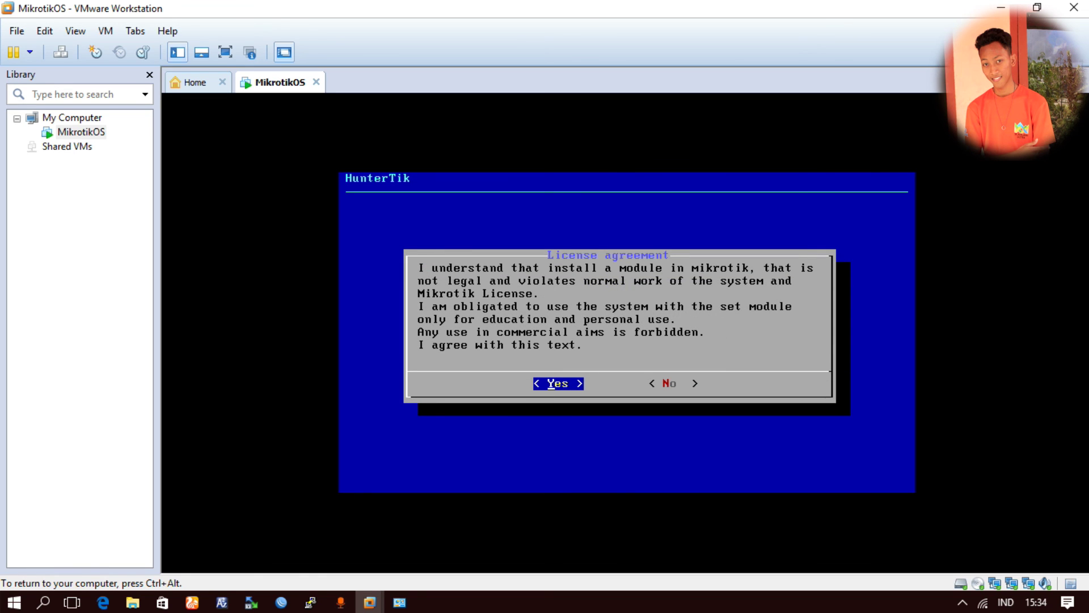
key("Return")
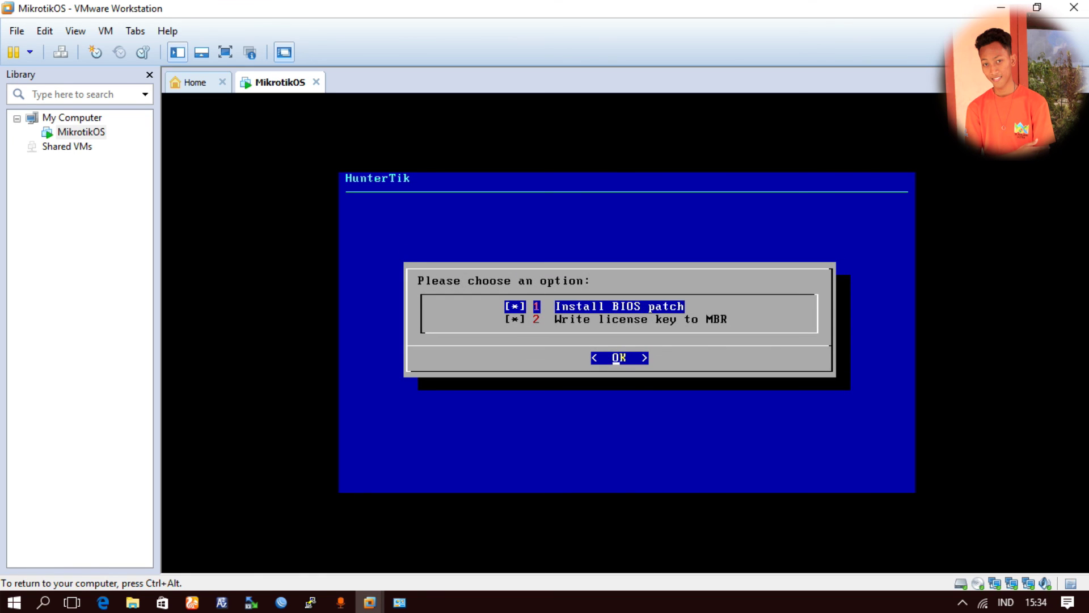
key("Return")
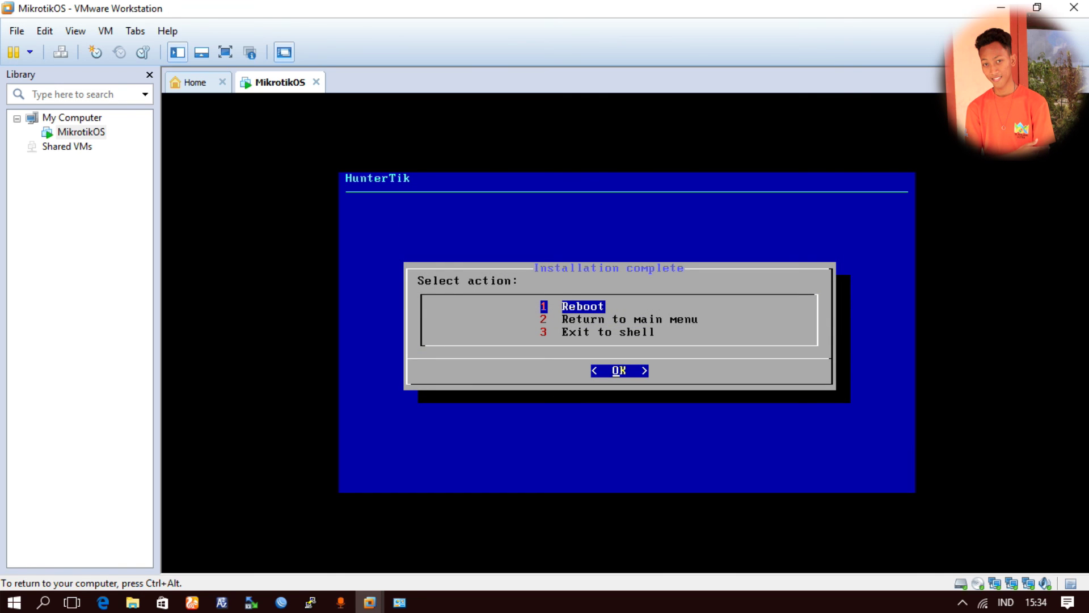
key("ctrl+alt")
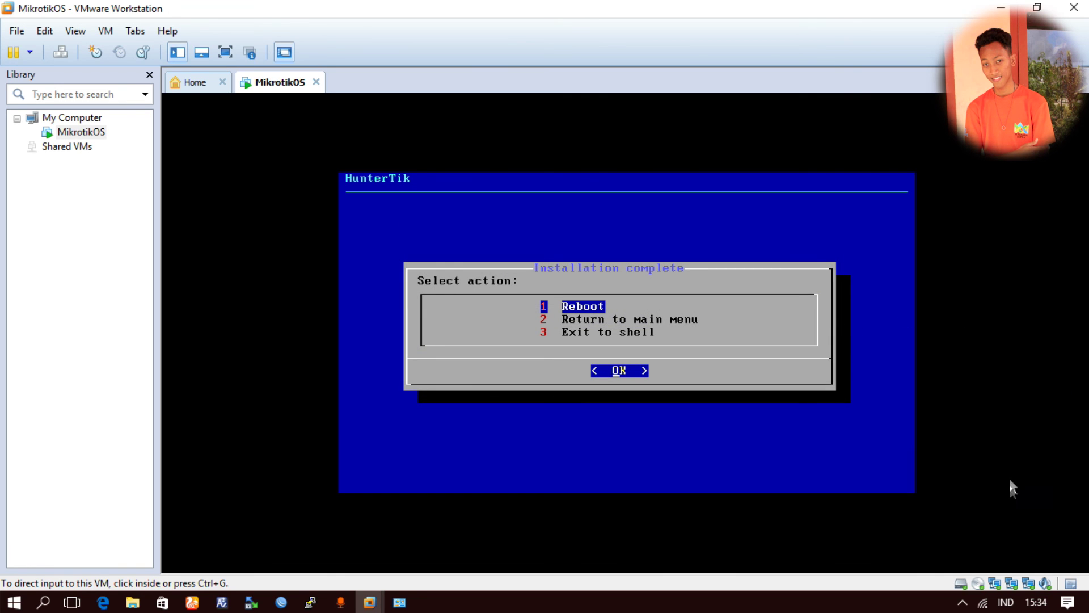
- Untick Connected and Connect at power on for the CD/DVD drive, override the lock, and reboot
left_click(976, 586)
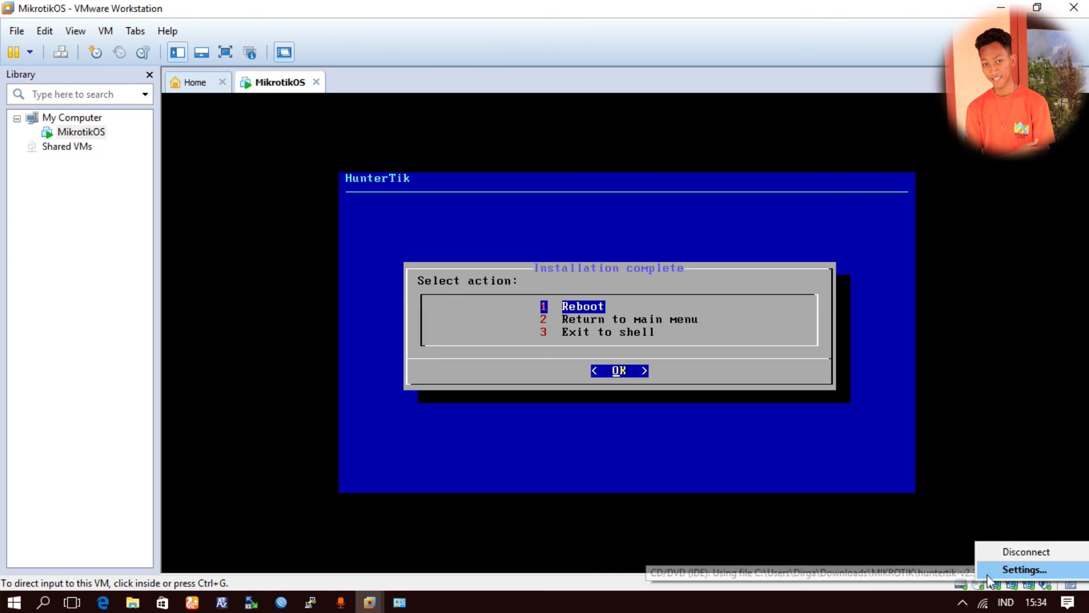
left_click(987, 571)
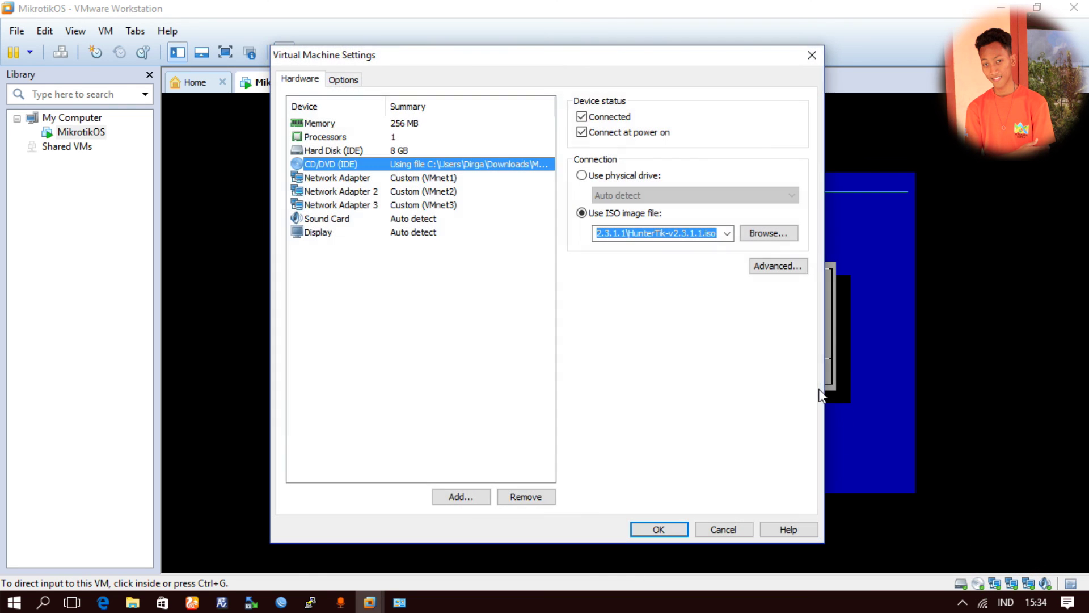
left_click(593, 116)
left_click(592, 133)
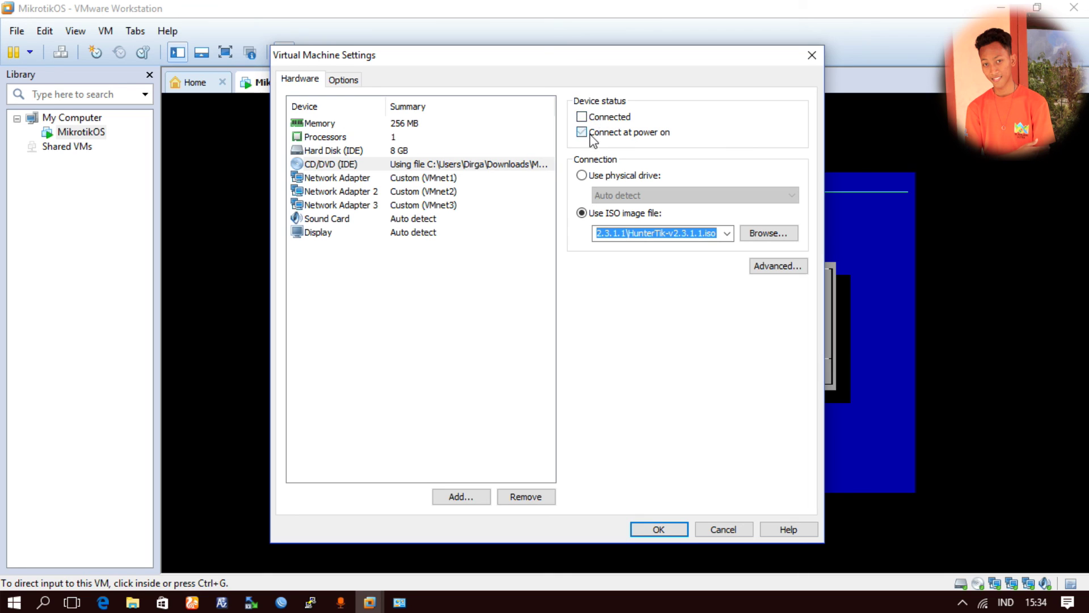
left_click(653, 531)
left_click(585, 348)
left_click(615, 397)
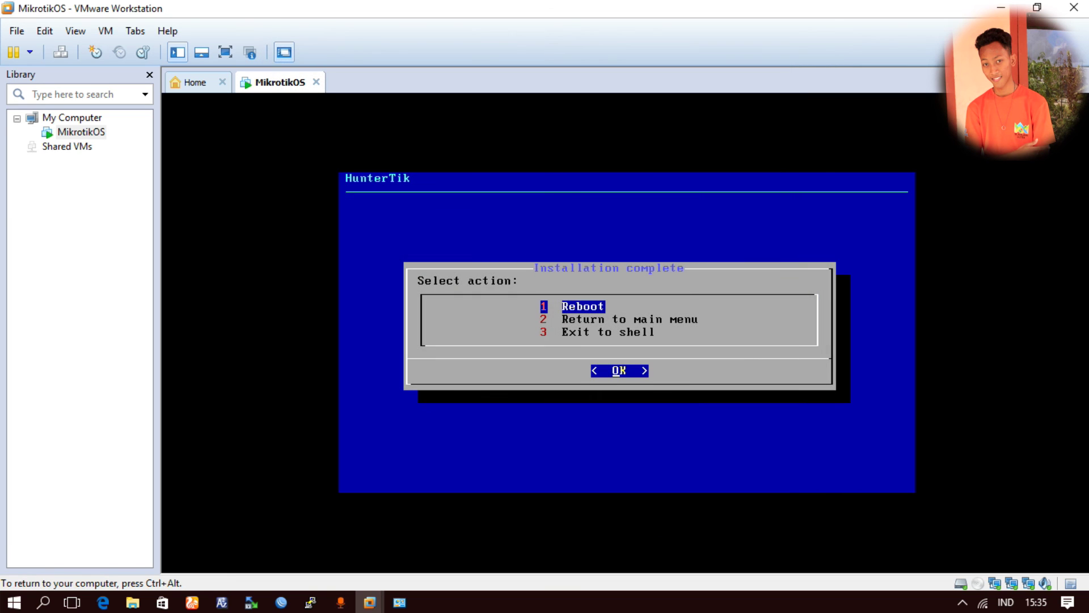
key("Return")
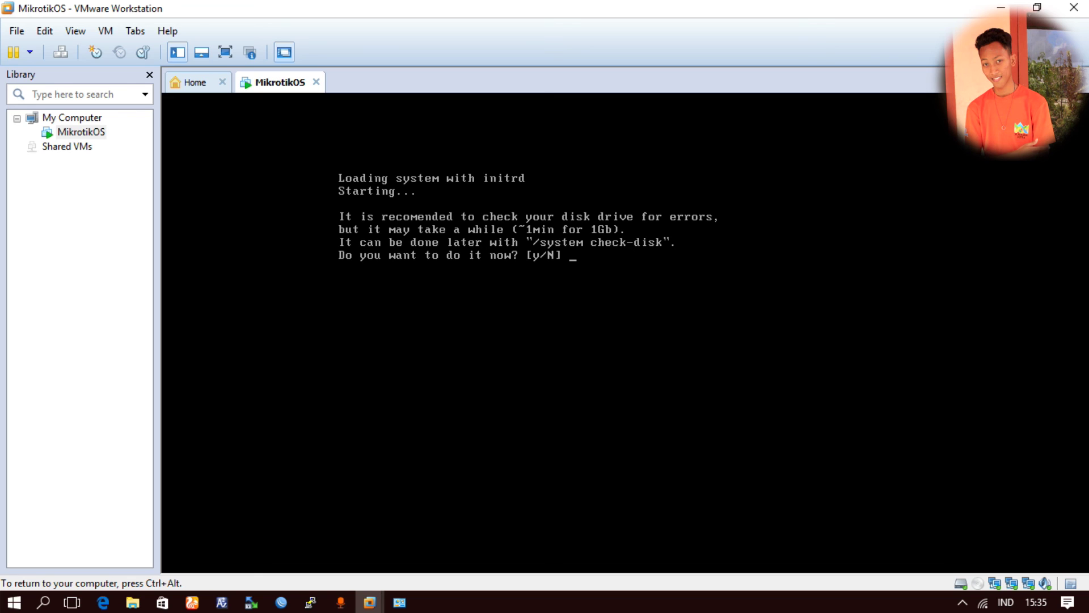
- Answer N to the disk check and log in to the RouterOS console as admin
type("N")
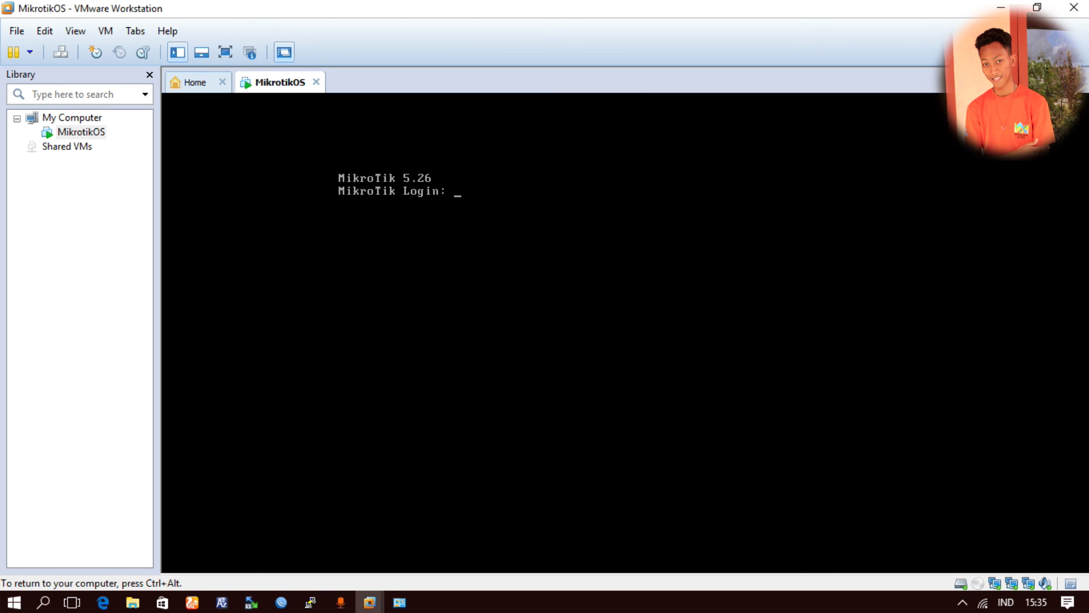
type("admin")
key("Return")
key("ctrl+alt")
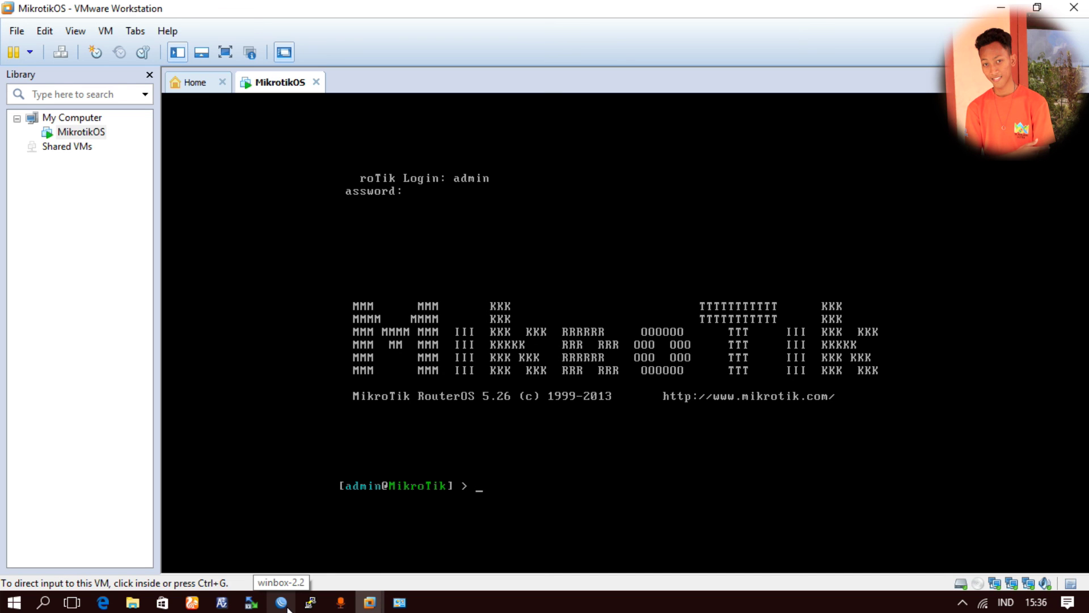
- Connect WinBox to the discovered MikroTik router as admin and maximise the window
left_click(282, 602)
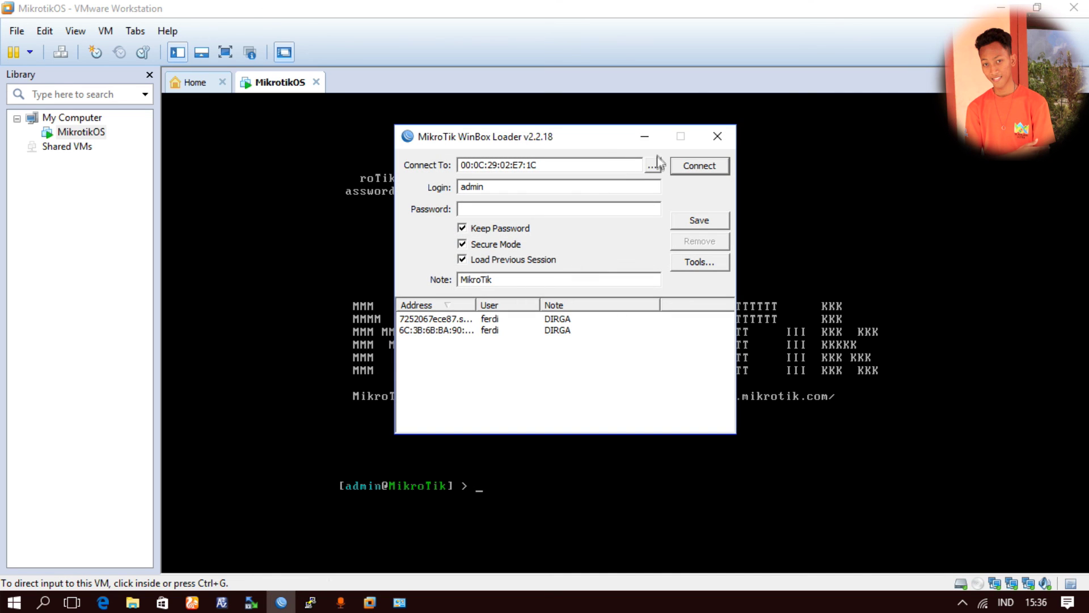
left_click(652, 165)
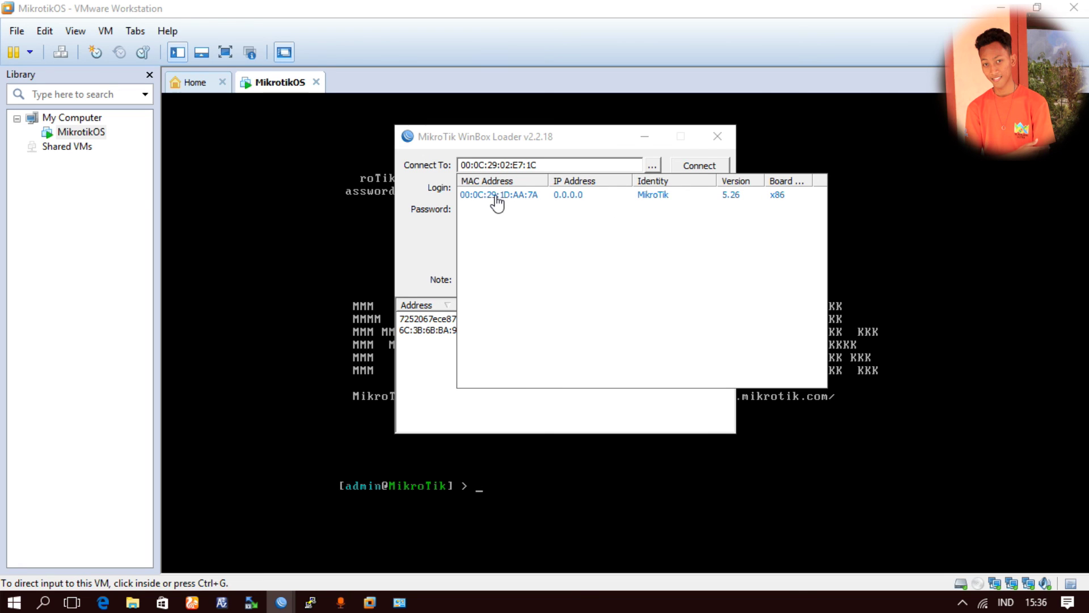
left_click(513, 196)
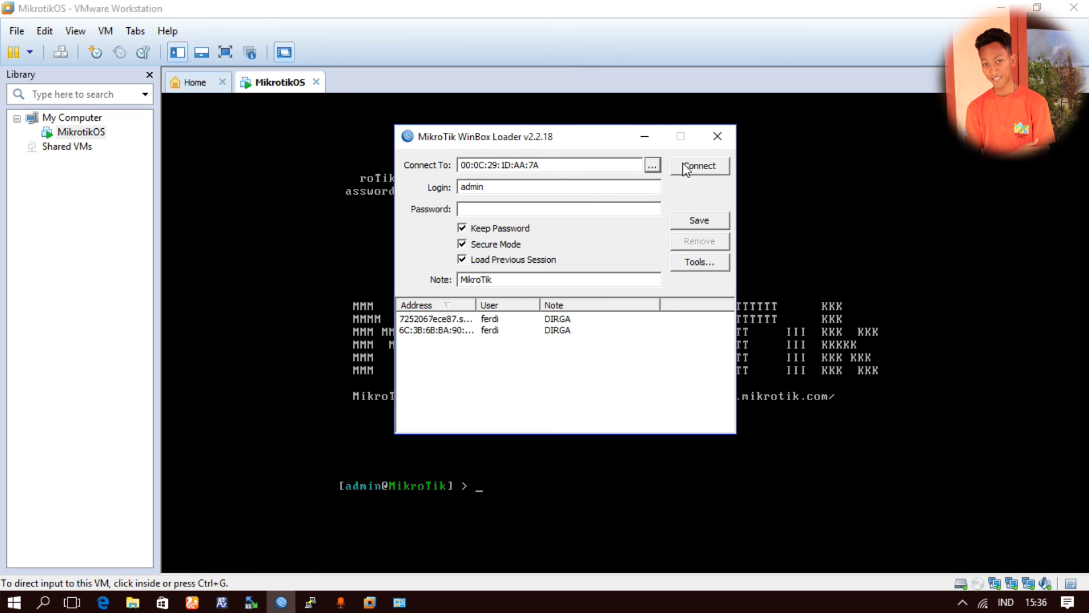
double_click(598, 187)
left_click(493, 211)
left_click(698, 168)
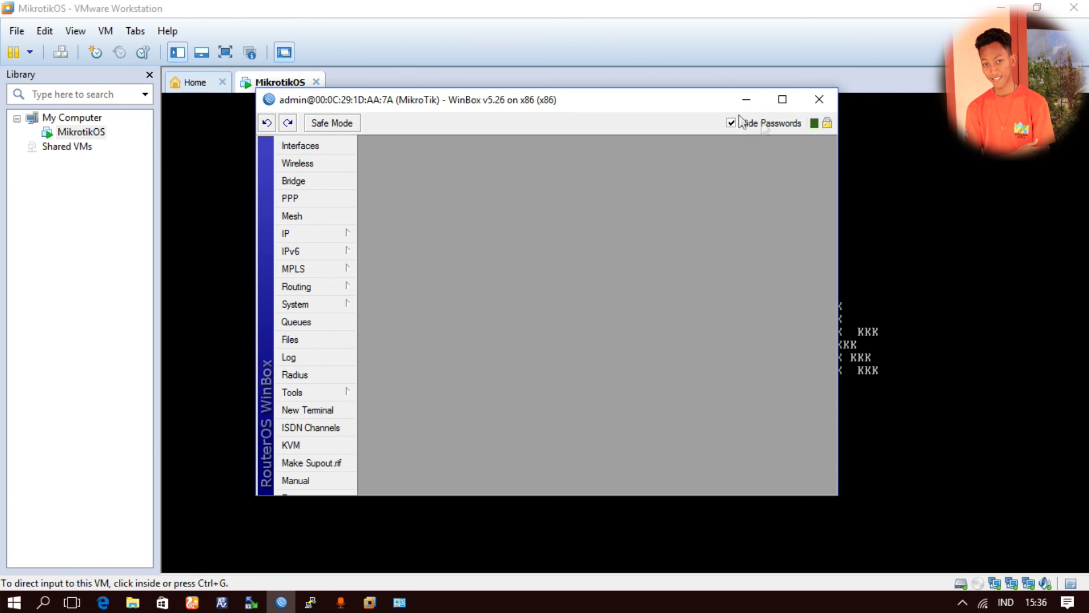
left_click(782, 99)
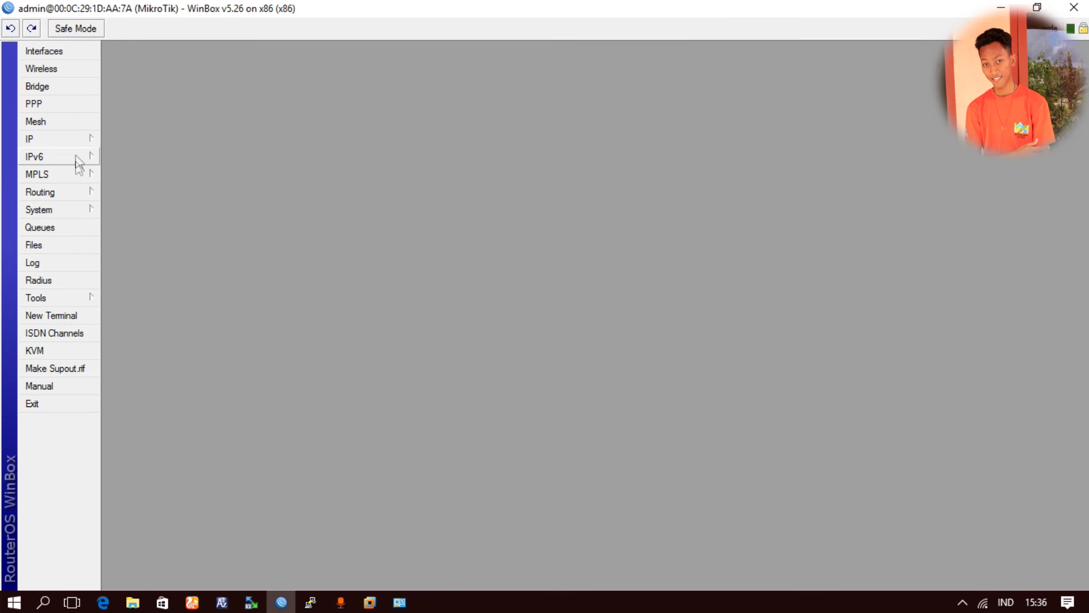
- Rename interfaces ether1 to ether1-Inet and ether2 to ether2-lan
left_click(61, 52)
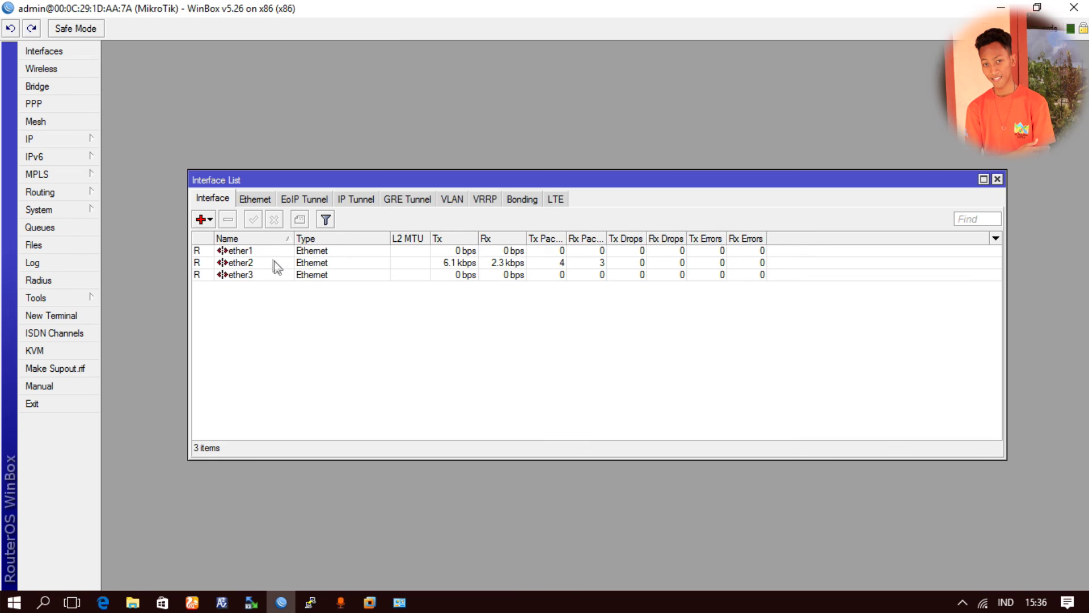
double_click(267, 252)
left_click(634, 206)
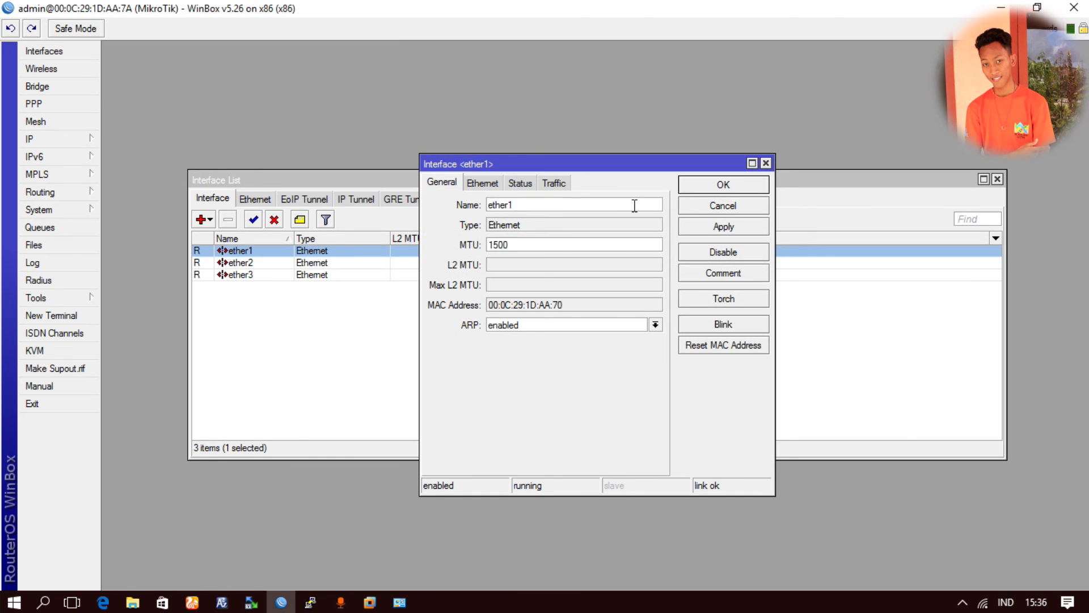
type("-Inet")
key("Return")
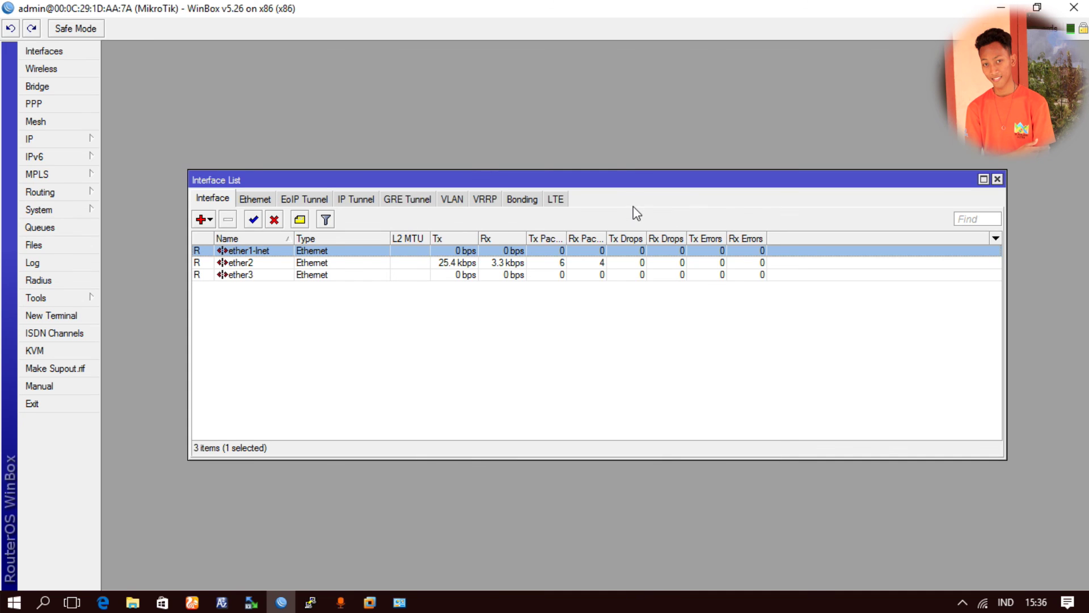
double_click(273, 262)
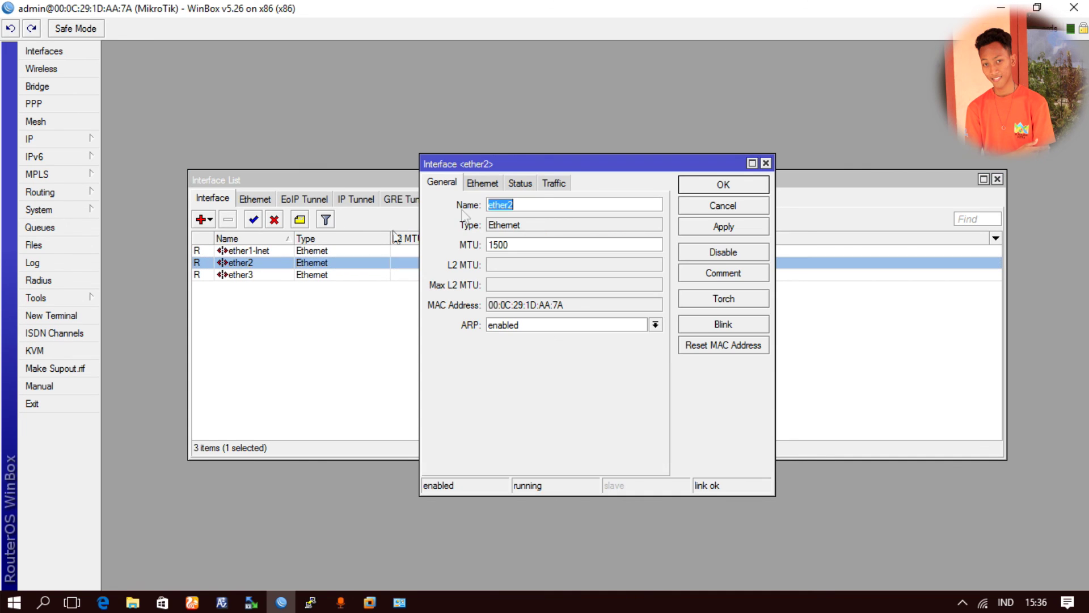
left_click(540, 204)
type("-lan")
key("Return")
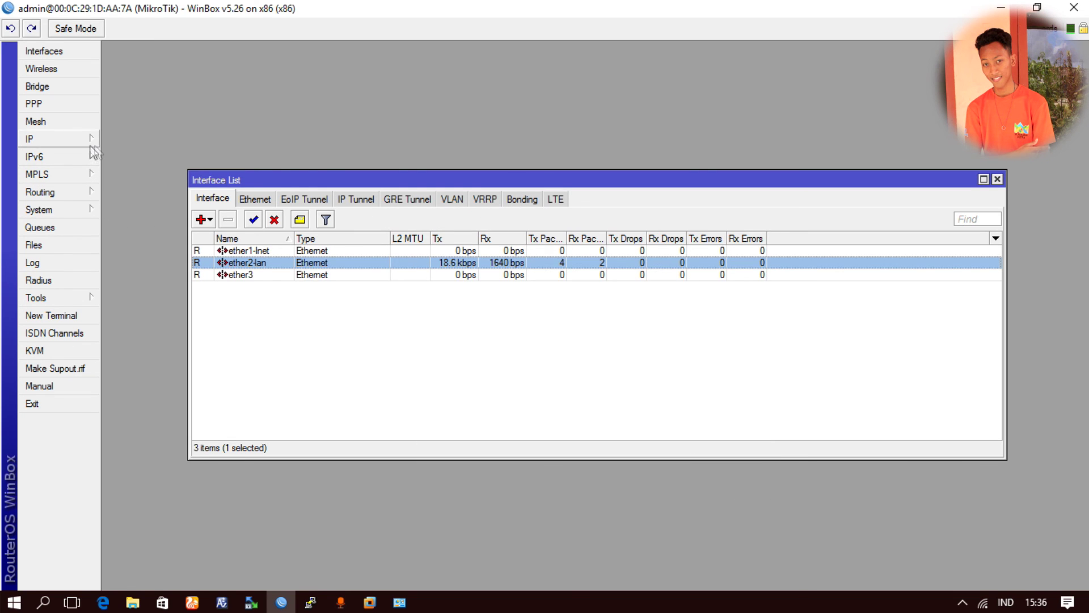
left_click(52, 142)
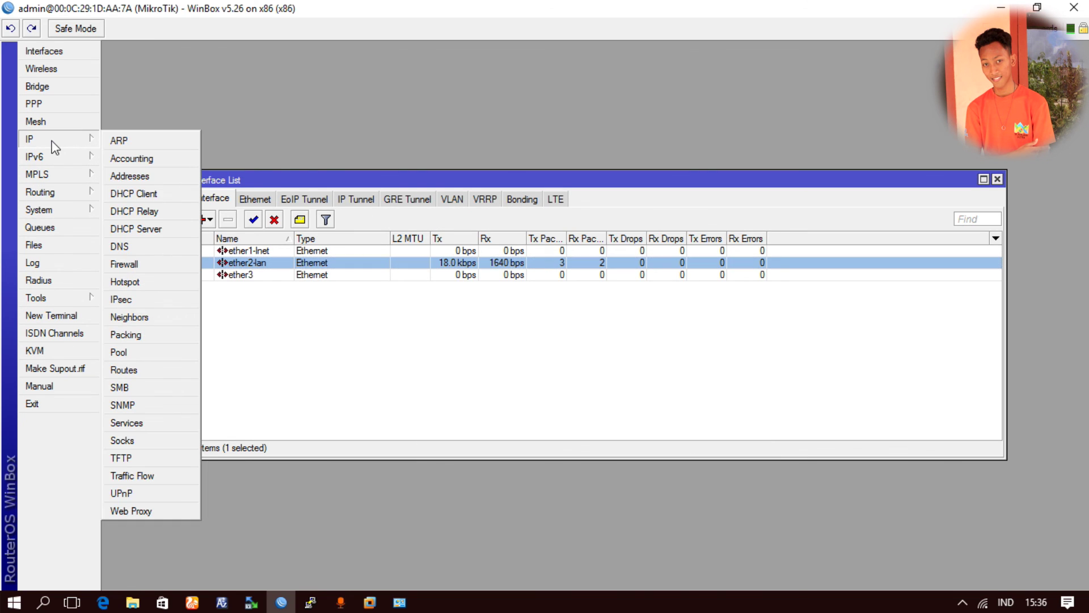
- In IP > Addresses, give ether1-lnet the address 192.168.1.10/24
left_click(141, 176)
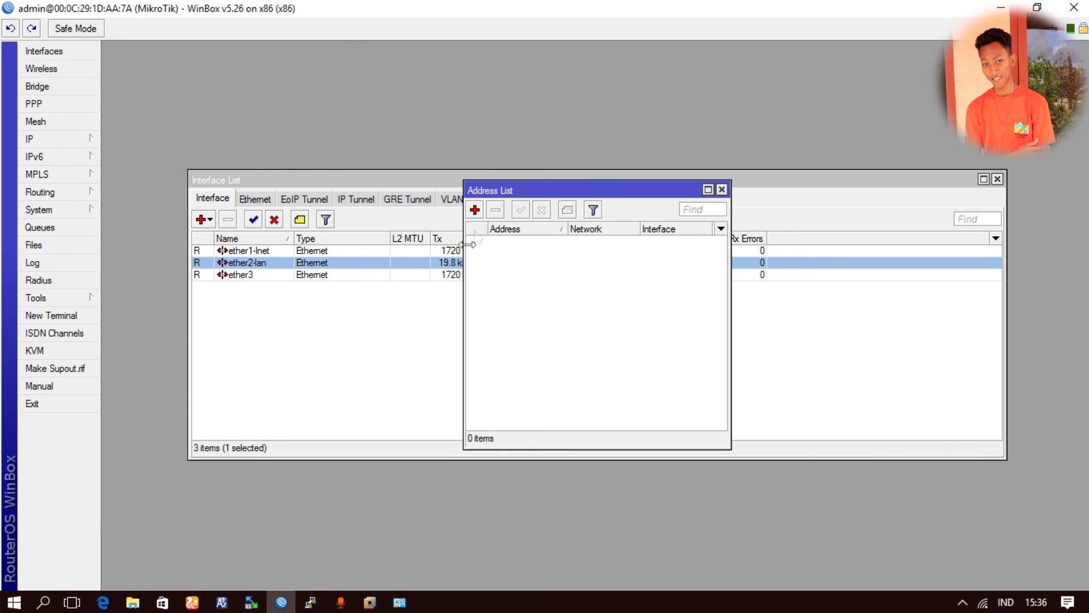
left_click(475, 210)
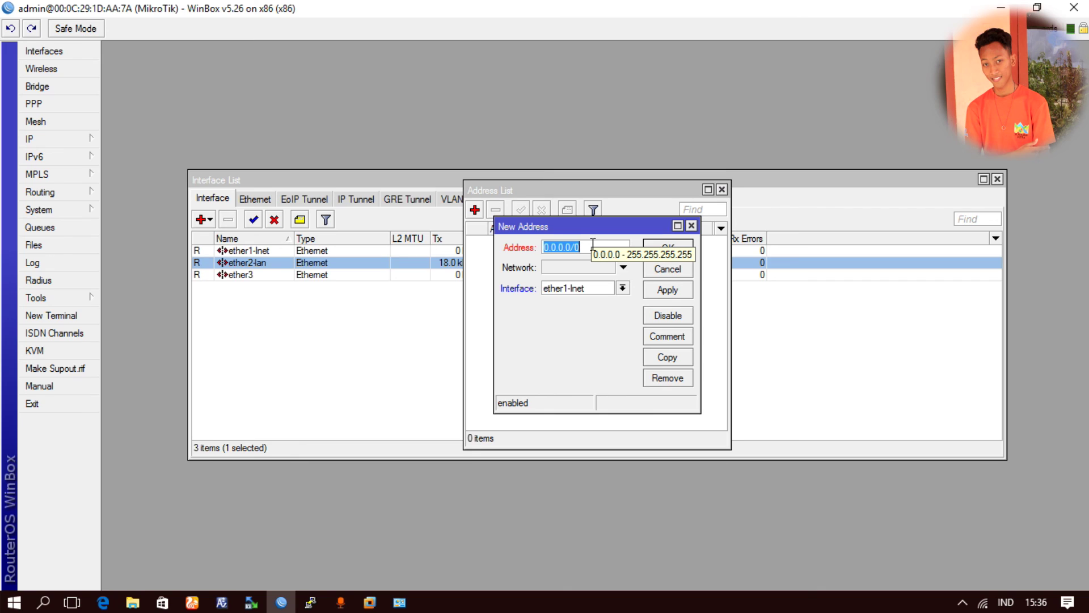
type("1")
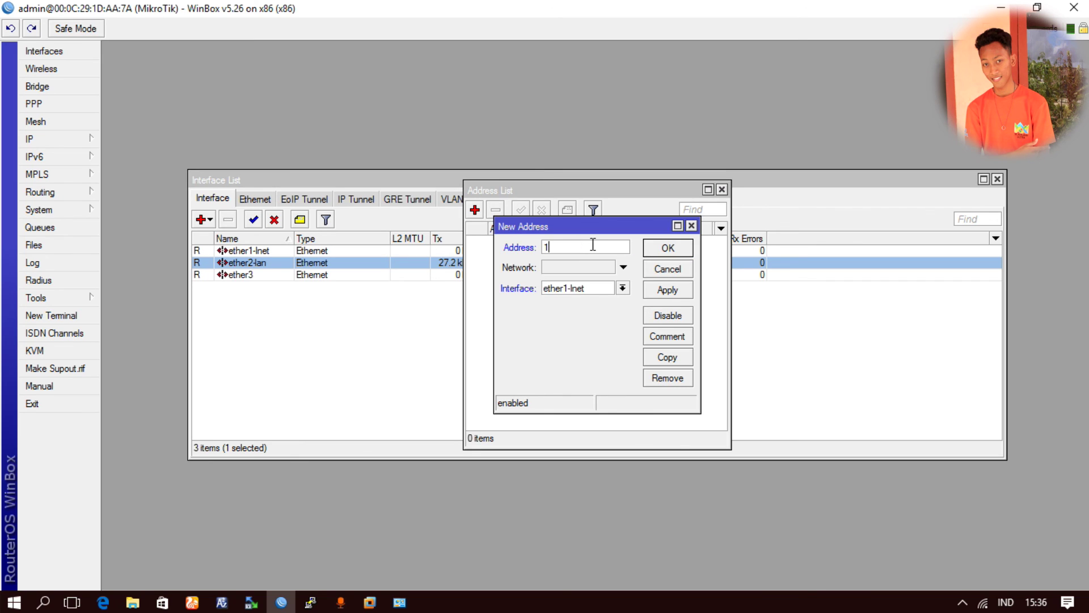
type("92.168.1.10/24")
left_click(664, 290)
left_click(675, 250)
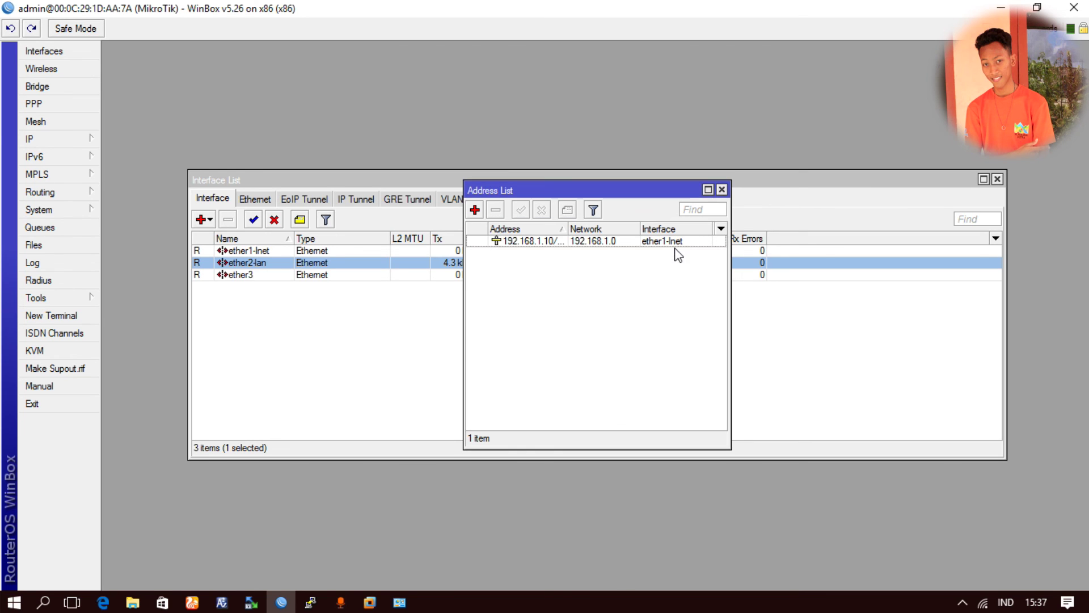
left_click(612, 246)
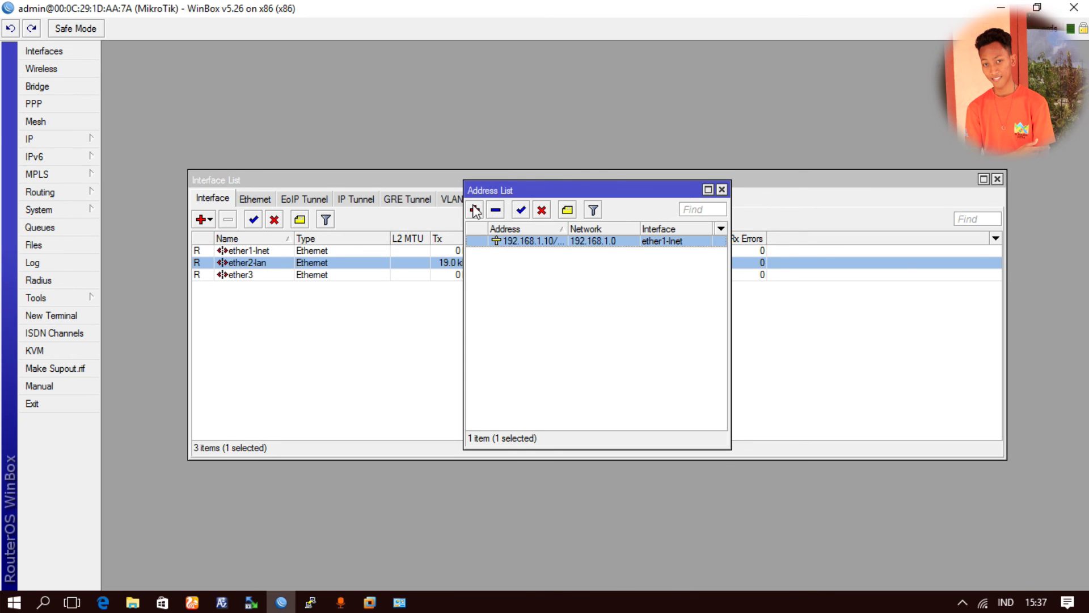
- Add 192.168.10.1/24 on ether2-lan, then close the Address List
left_click(475, 210)
left_click(612, 248)
double_click(611, 248)
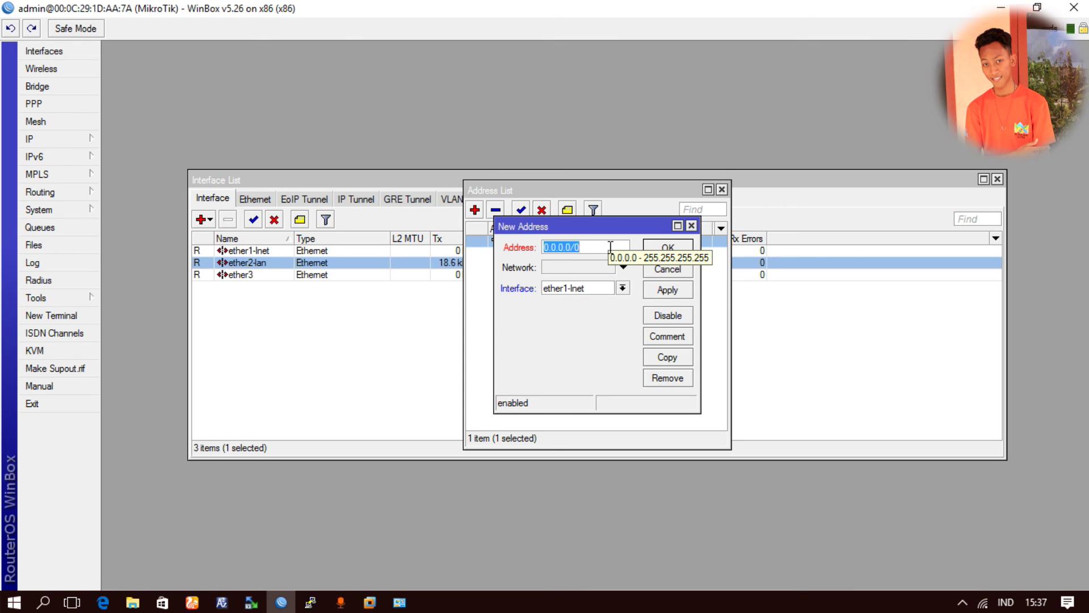
type("192.")
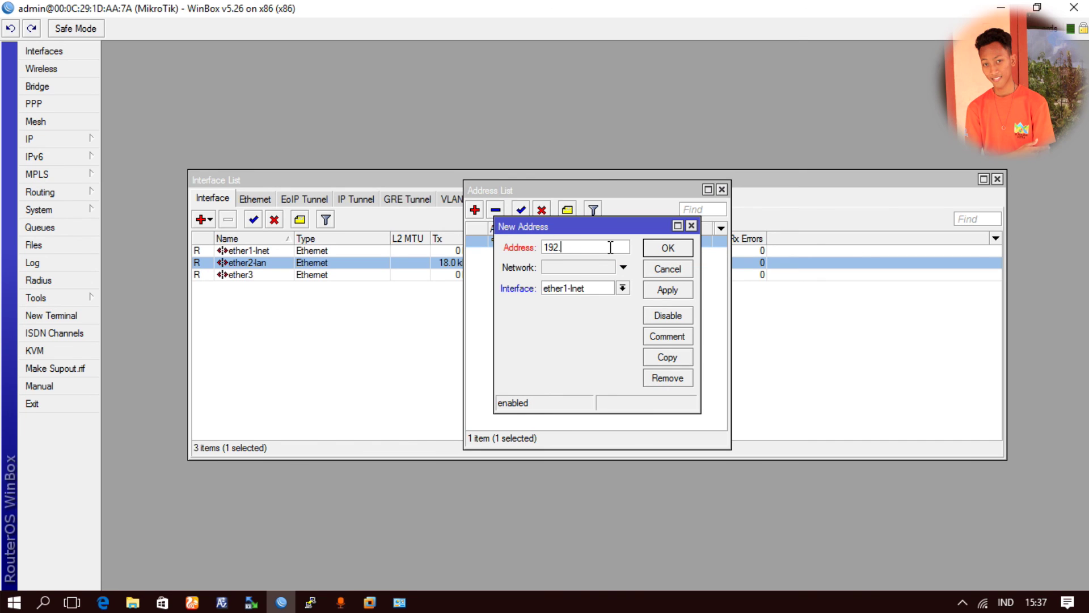
type("168.10.1/24")
left_click_drag(577, 248, 614, 247)
left_click(622, 287)
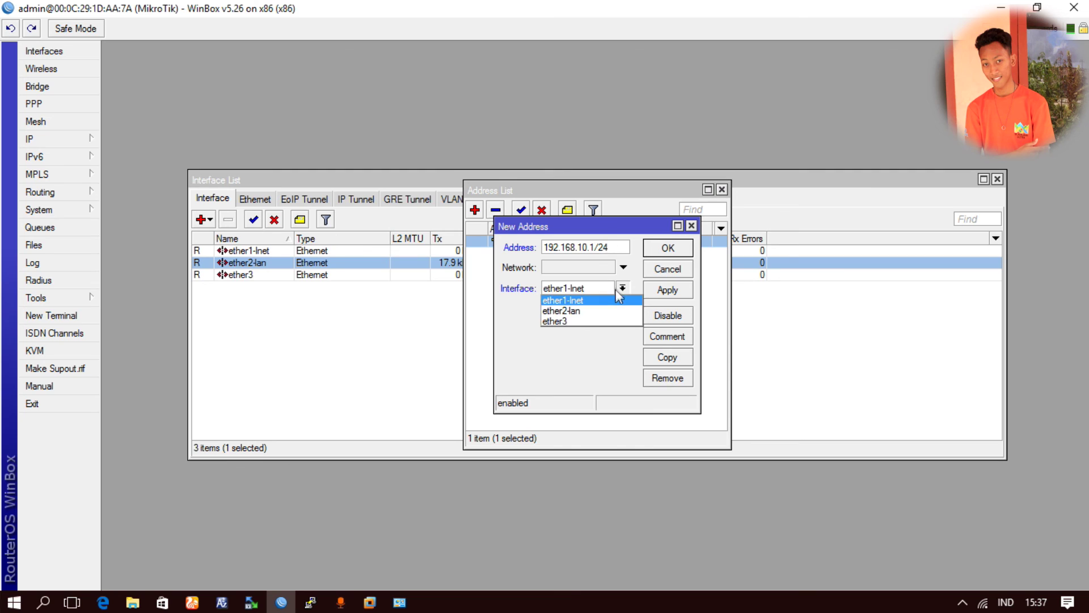
left_click(590, 311)
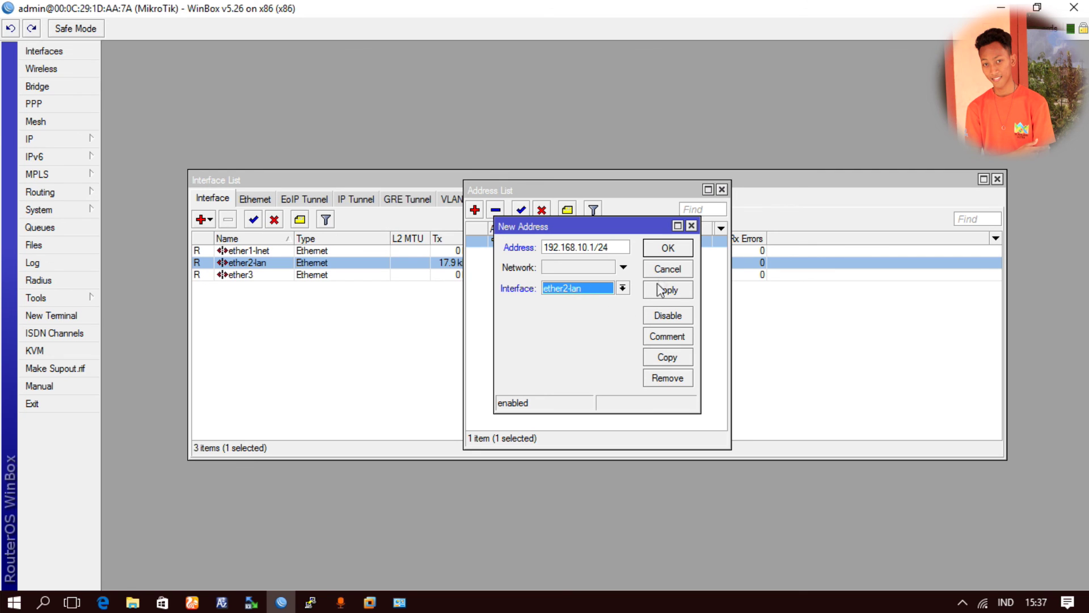
left_click(669, 249)
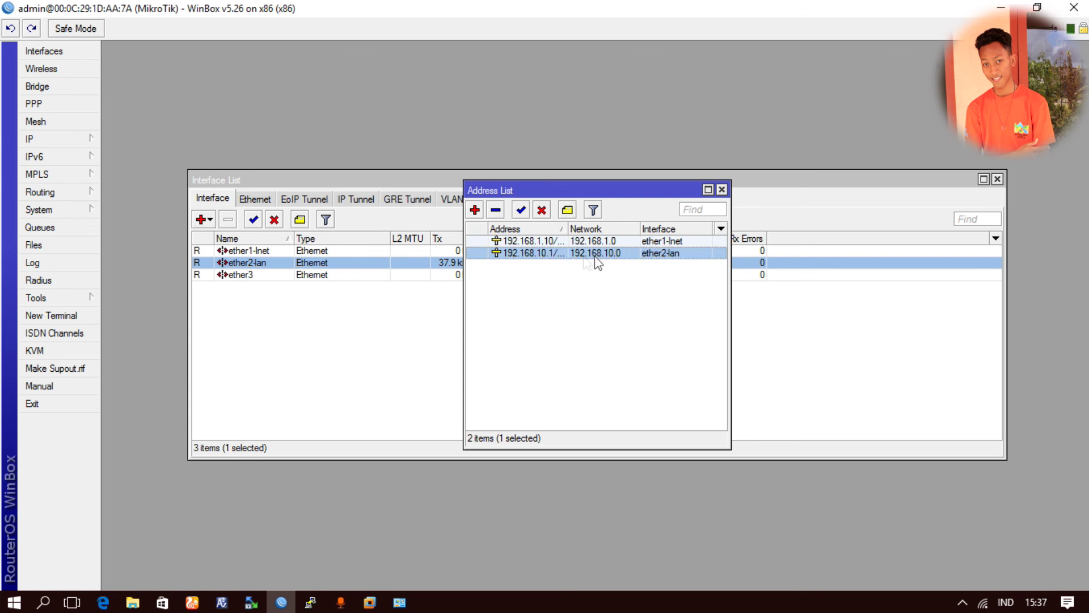
left_click(722, 190)
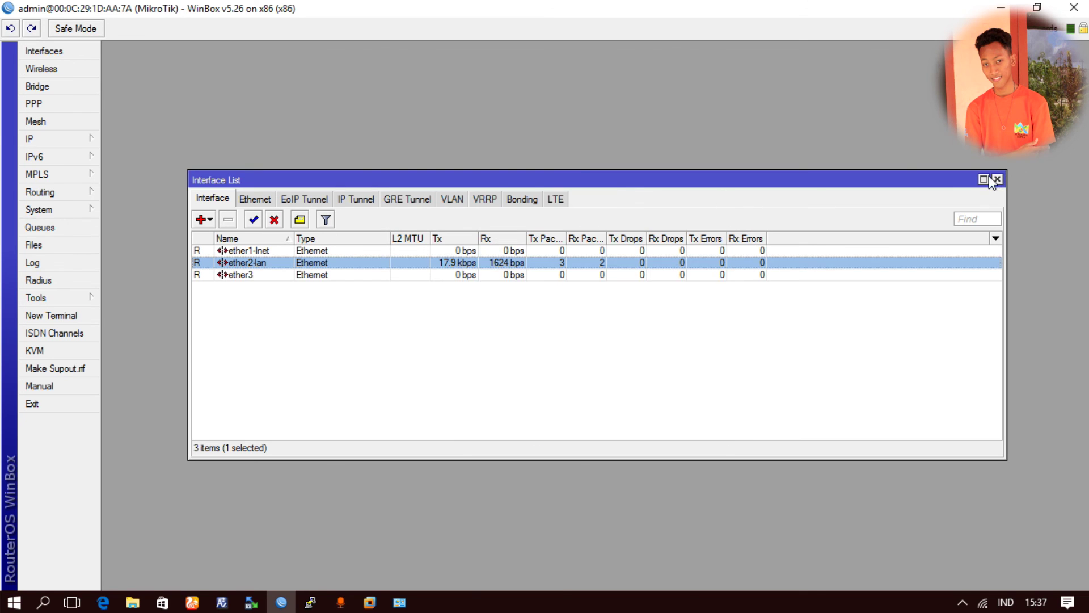
- In a new router terminal, ping 8.8.8.8, which fails with no route to host
left_click(997, 179)
left_click(32, 315)
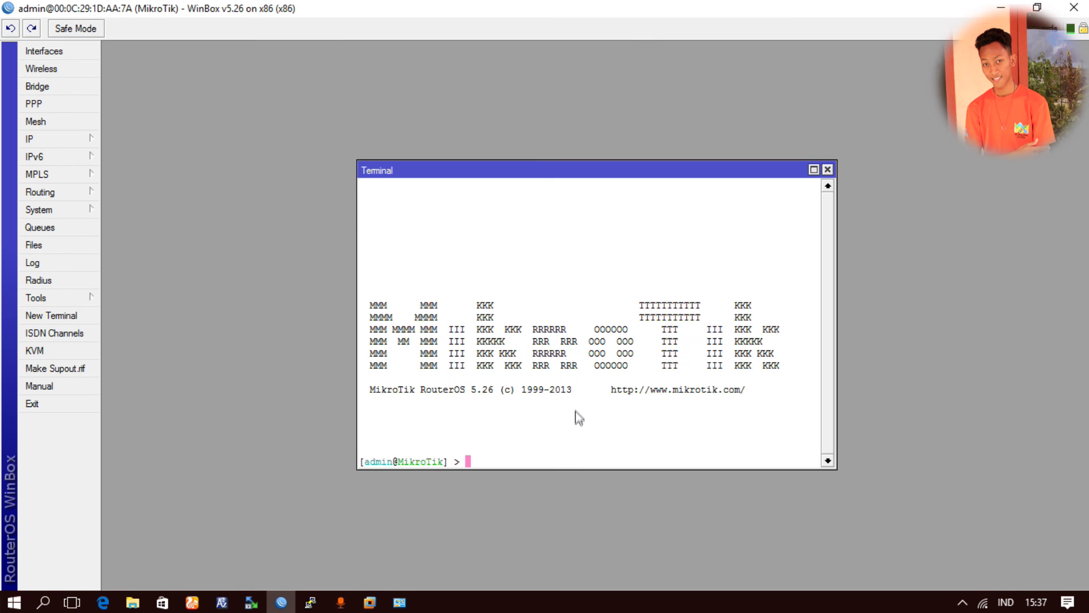
type("ping 8.8.8.8")
key("Return")
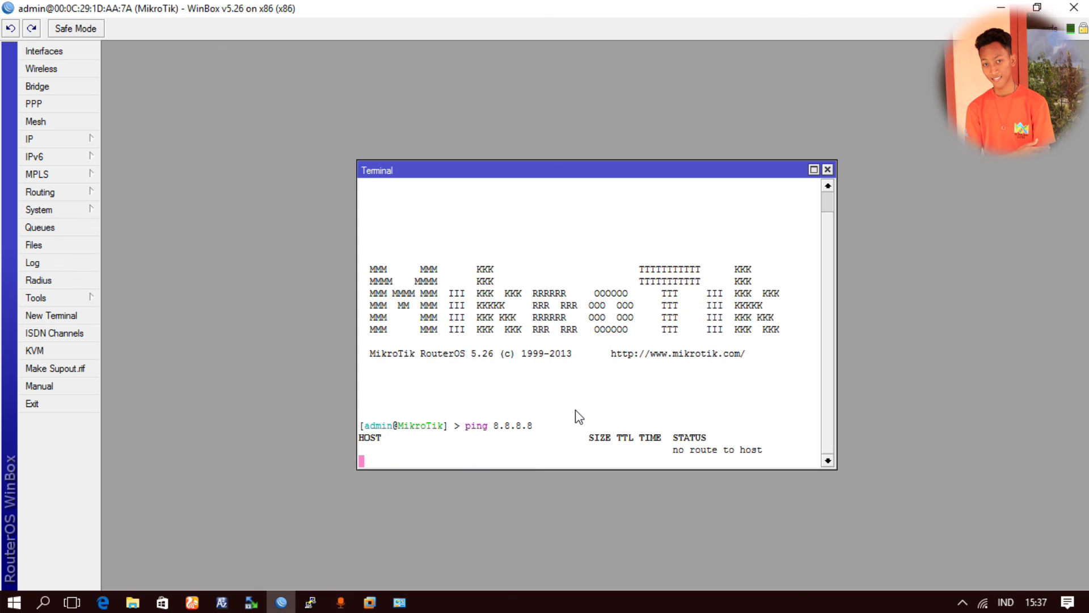
key("ctrl+c")
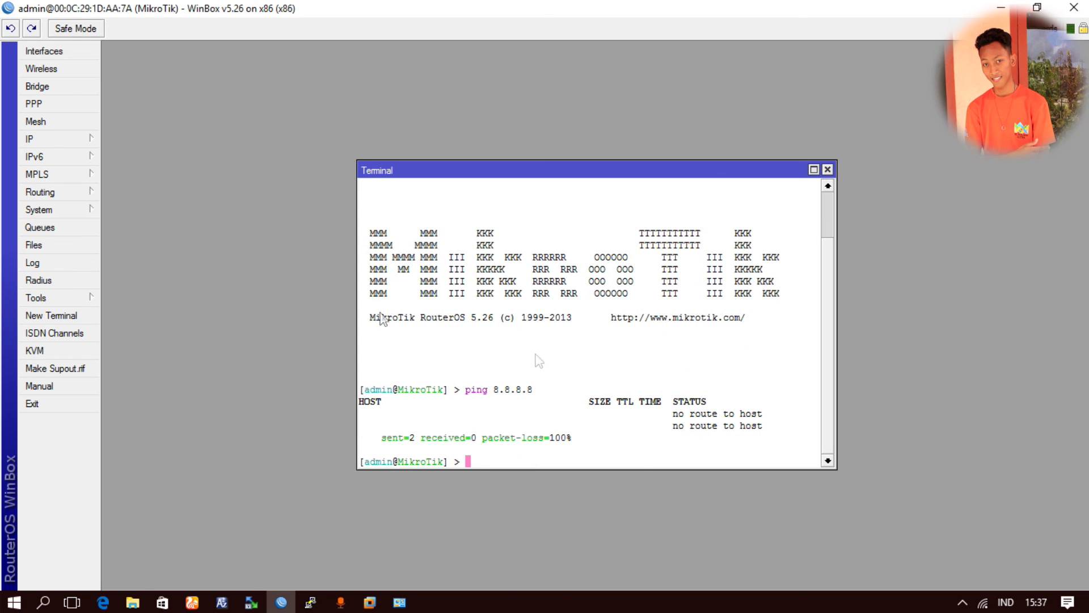
- Open IP > Routes, which lists only connected 192.168.1.0/24 and 192.168.10.0/24
left_click(54, 211)
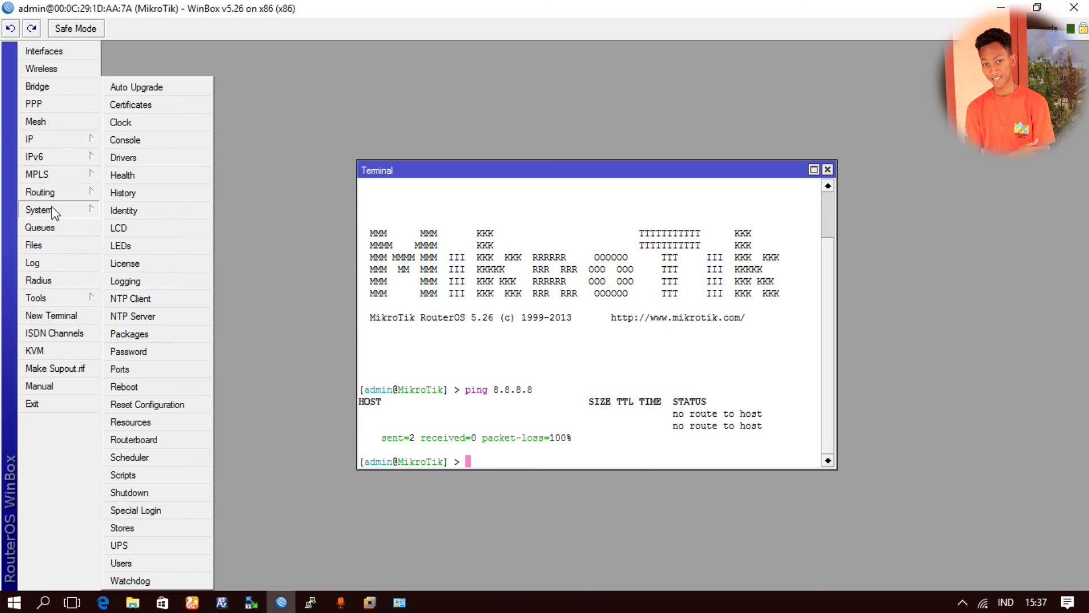
left_click(57, 141)
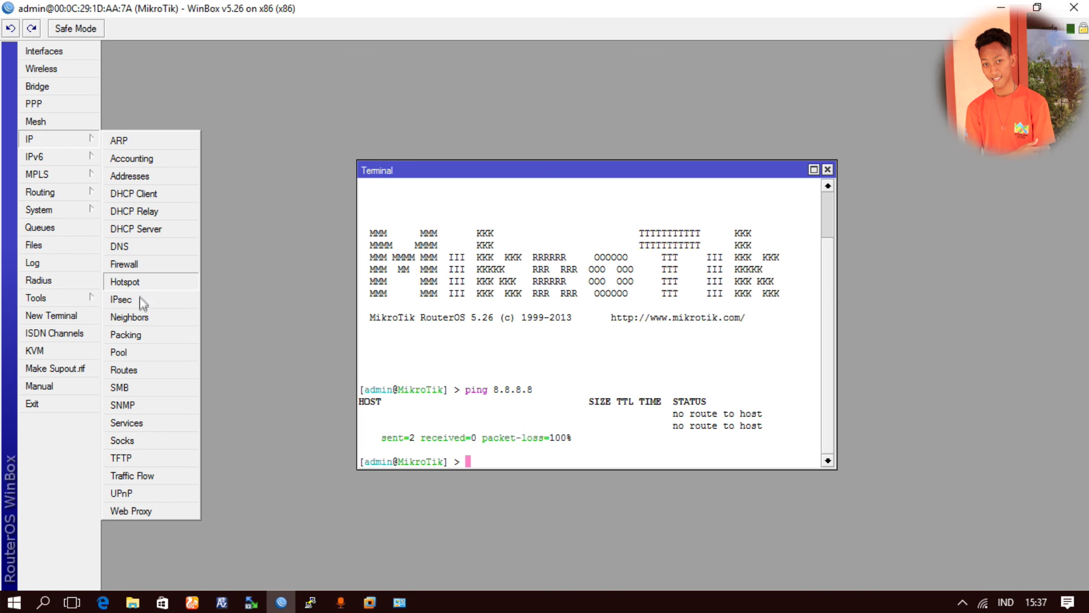
left_click(142, 369)
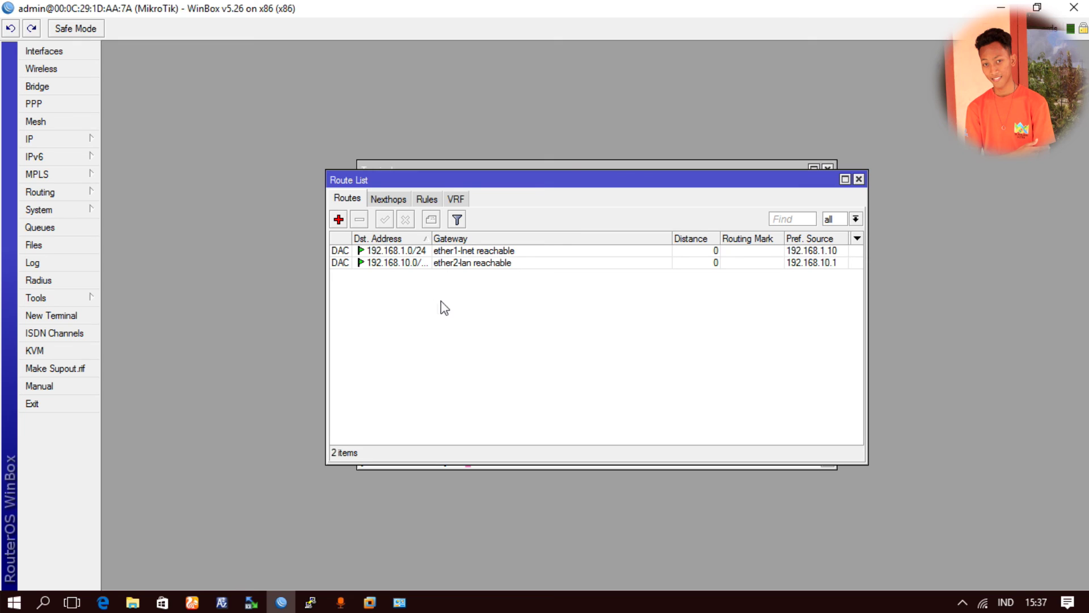
- Add a default route 0.0.0.0/0 with gateway 192.168.1.1
left_click(40, 139)
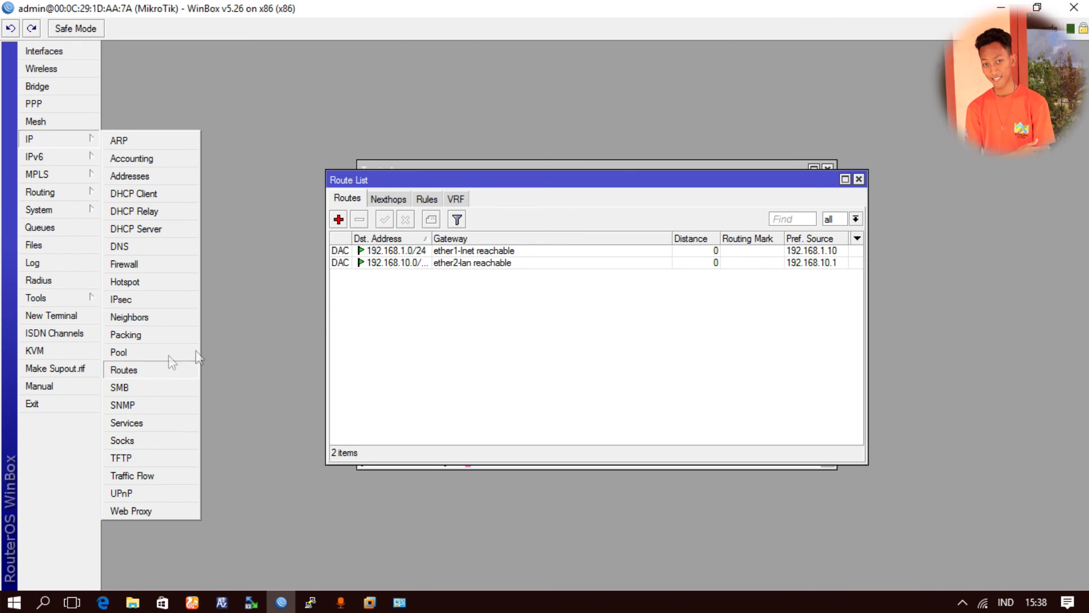
left_click(387, 323)
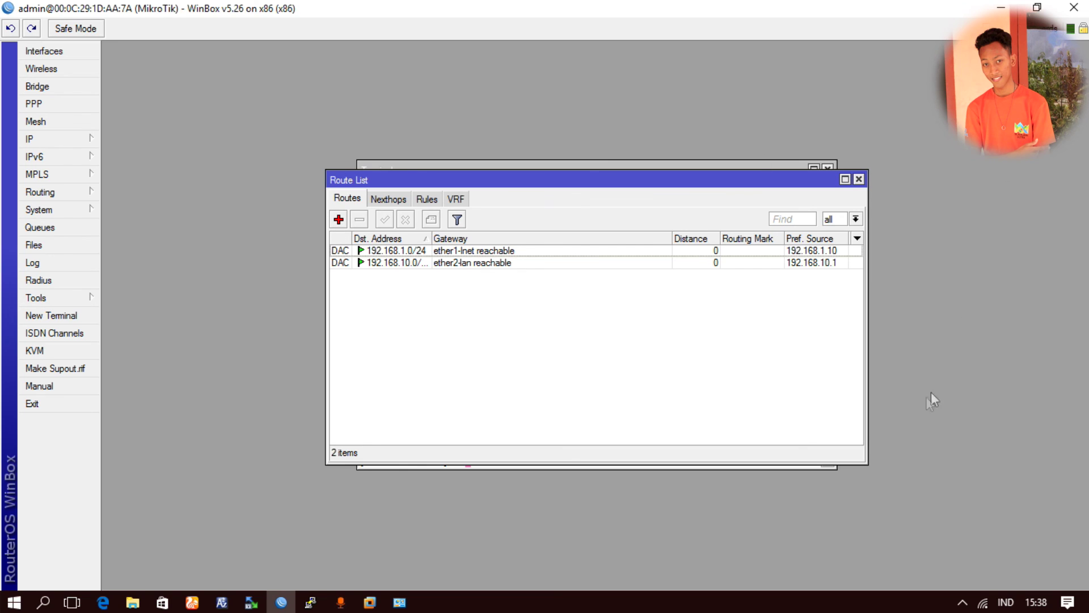
left_click(338, 220)
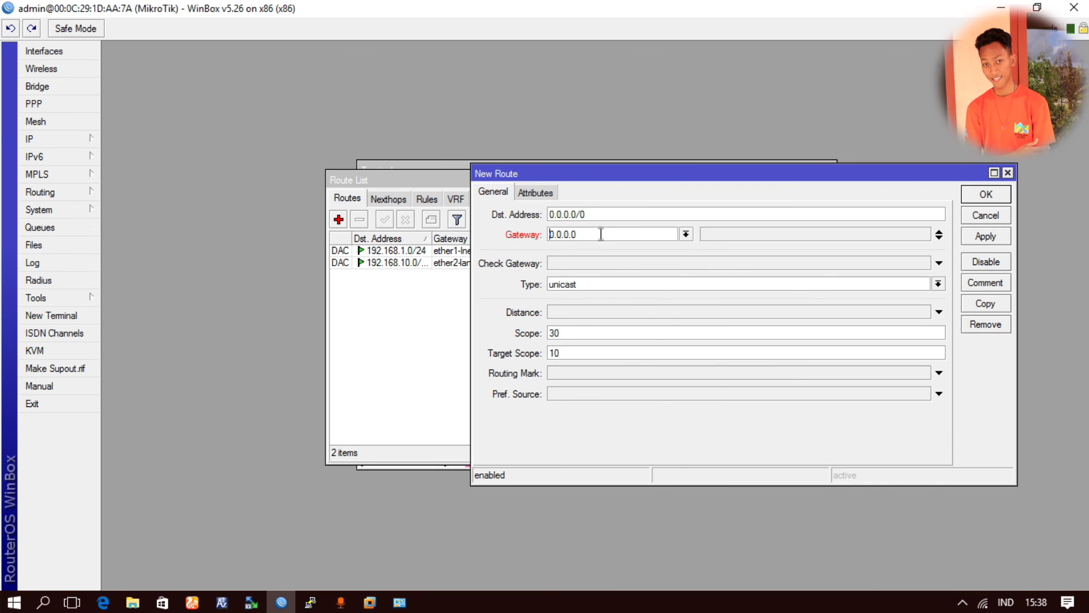
double_click(599, 234)
left_click_drag(676, 177, 530, 174)
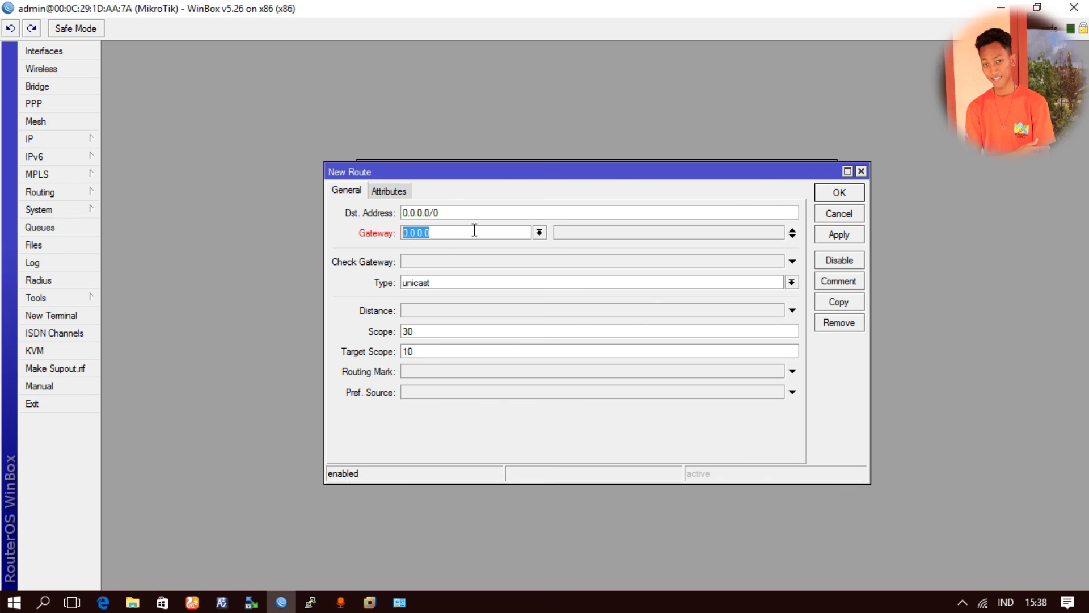
type("192.168.1.1")
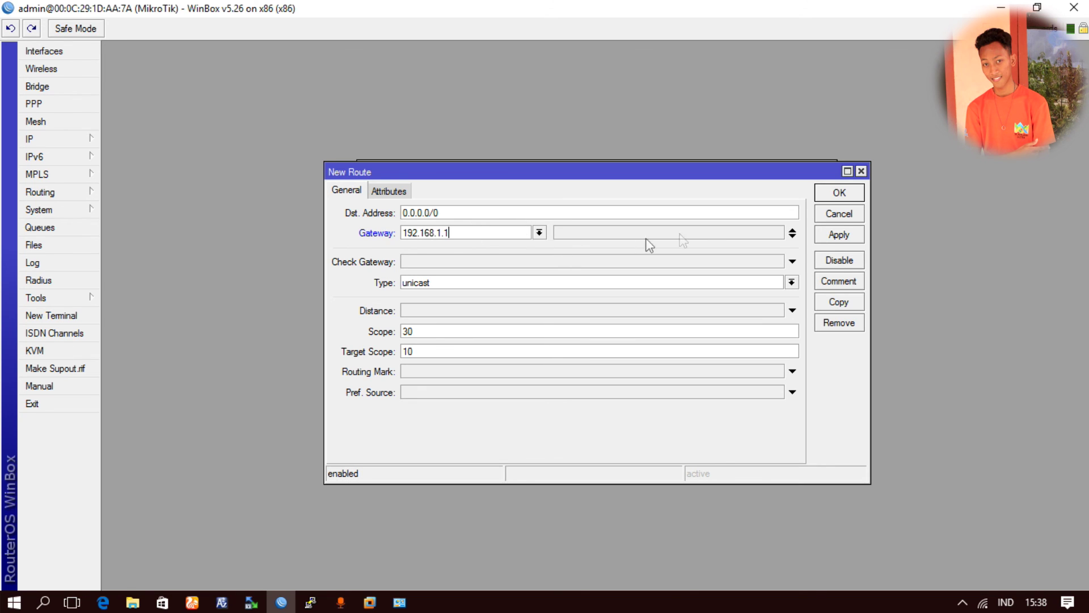
left_click(838, 194)
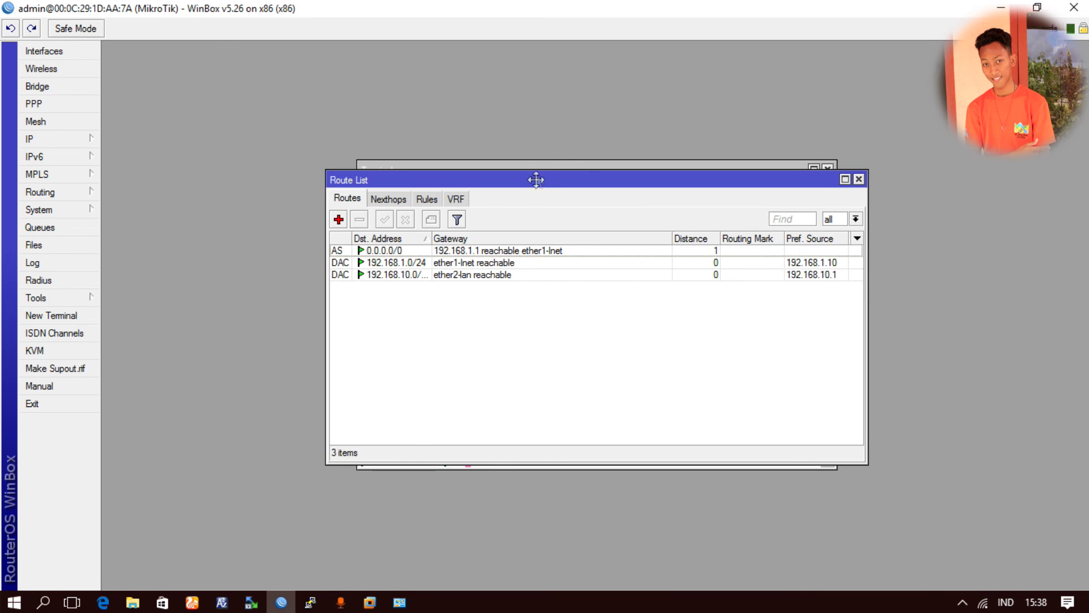
- Rerun ping 8.8.8.8 in the terminal, now getting replies with 0% loss
left_click_drag(535, 177, 565, 237)
left_click(594, 178)
left_click_drag(639, 175, 483, 99)
key("Up")
key("Return")
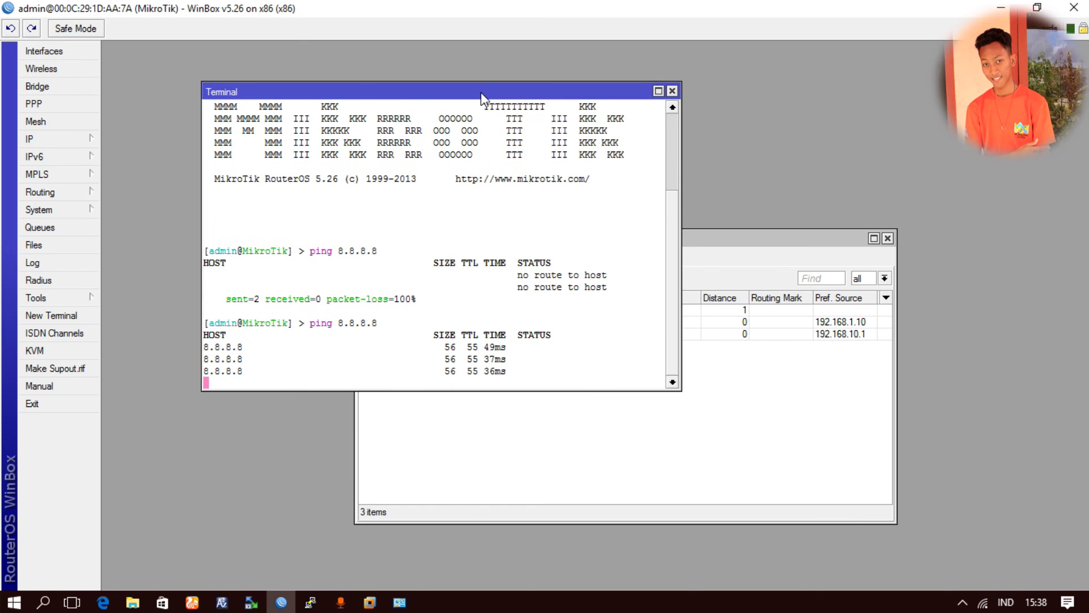
key("ctrl+c")
- Close the Route List and Terminal windows
left_click(738, 241)
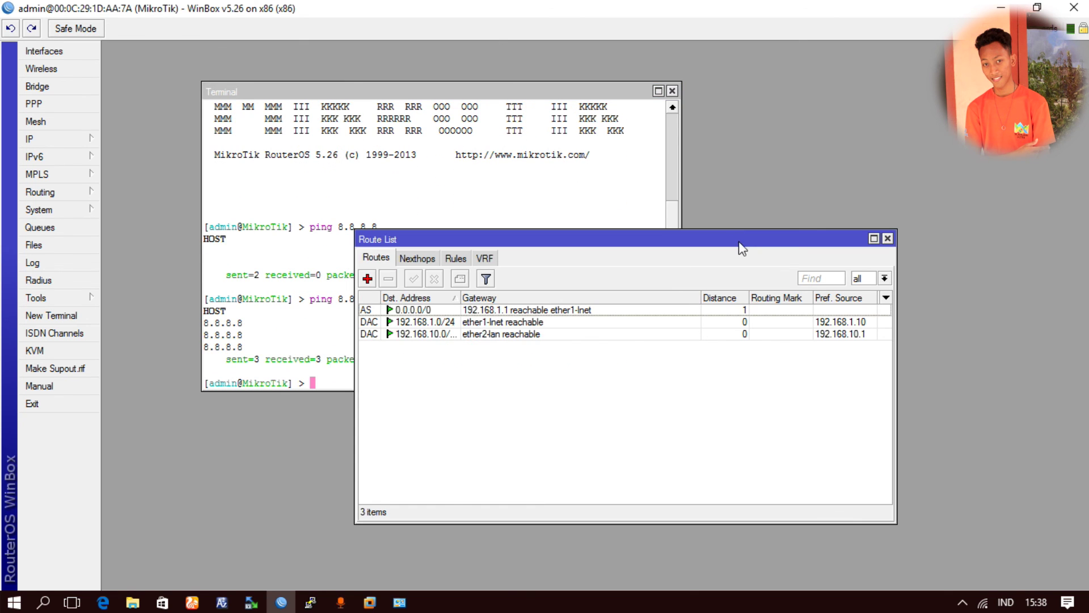
left_click_drag(693, 243, 884, 165)
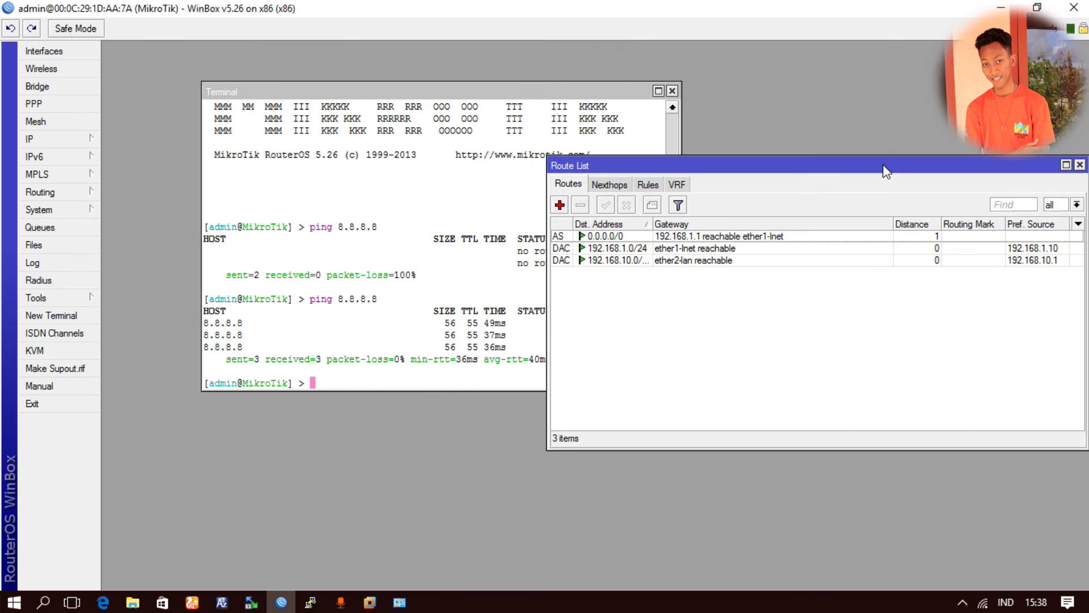
left_click_drag(486, 92, 426, 94)
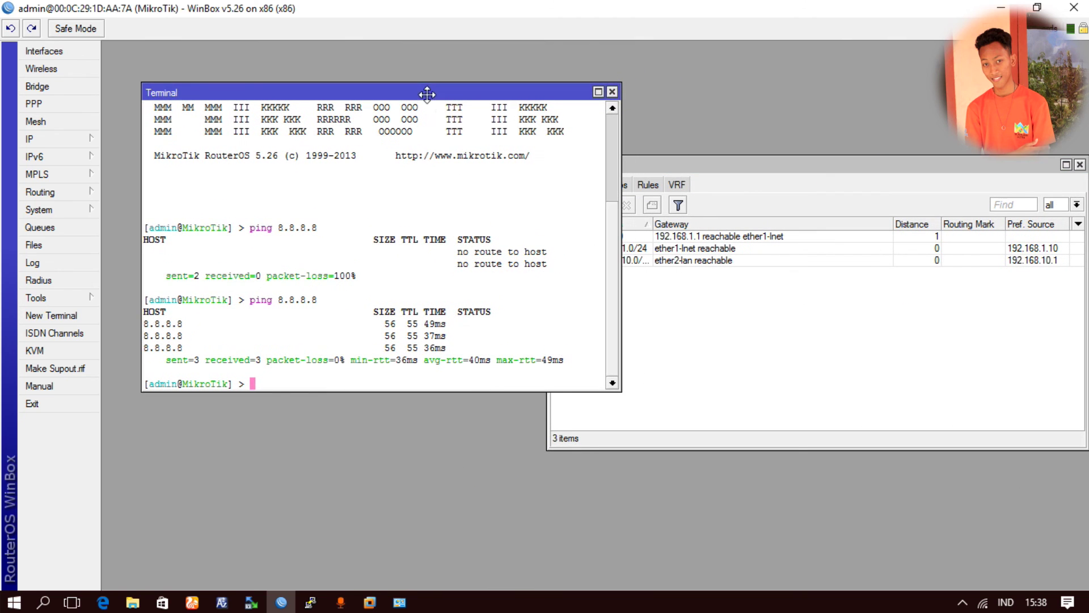
left_click(721, 169)
left_click(368, 324)
left_click(864, 305)
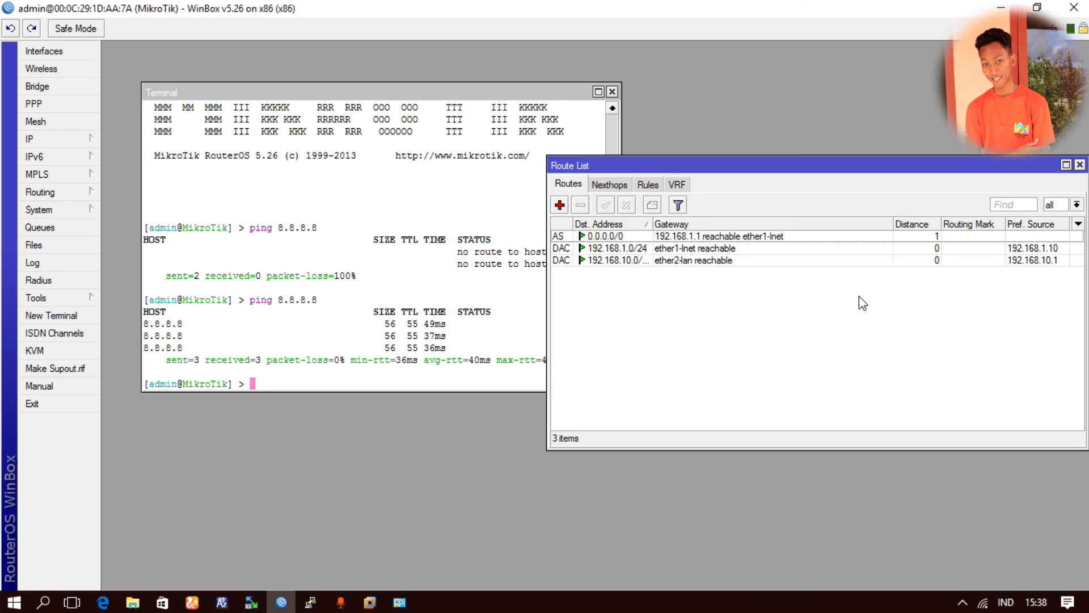
key("Escape")
left_click(612, 92)
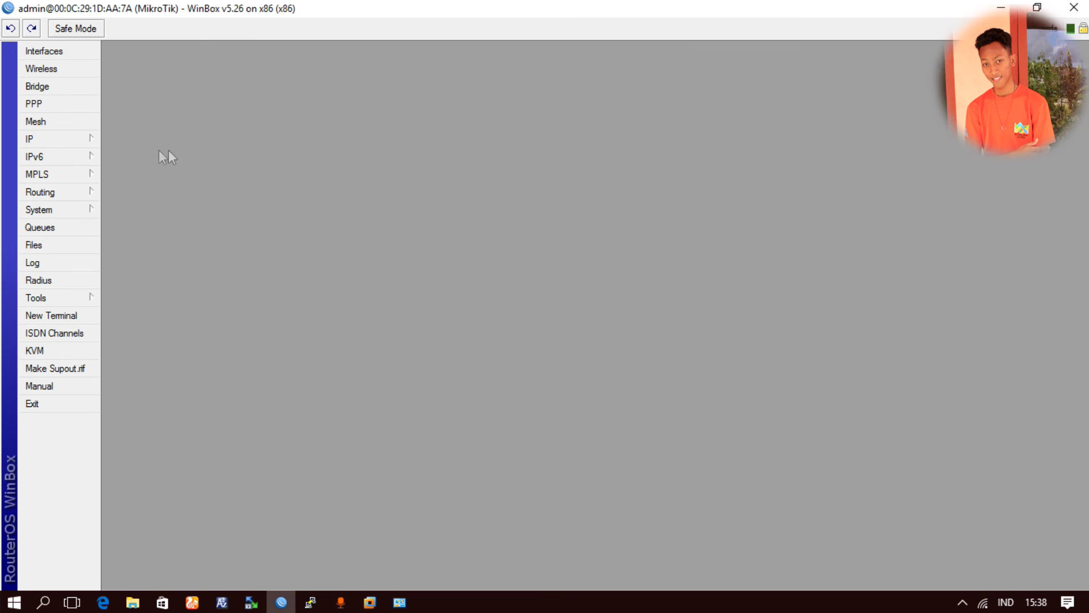
- In IP > Firewall's NAT tab, start a new srcnat rule with out-interface ether1
left_click(31, 138)
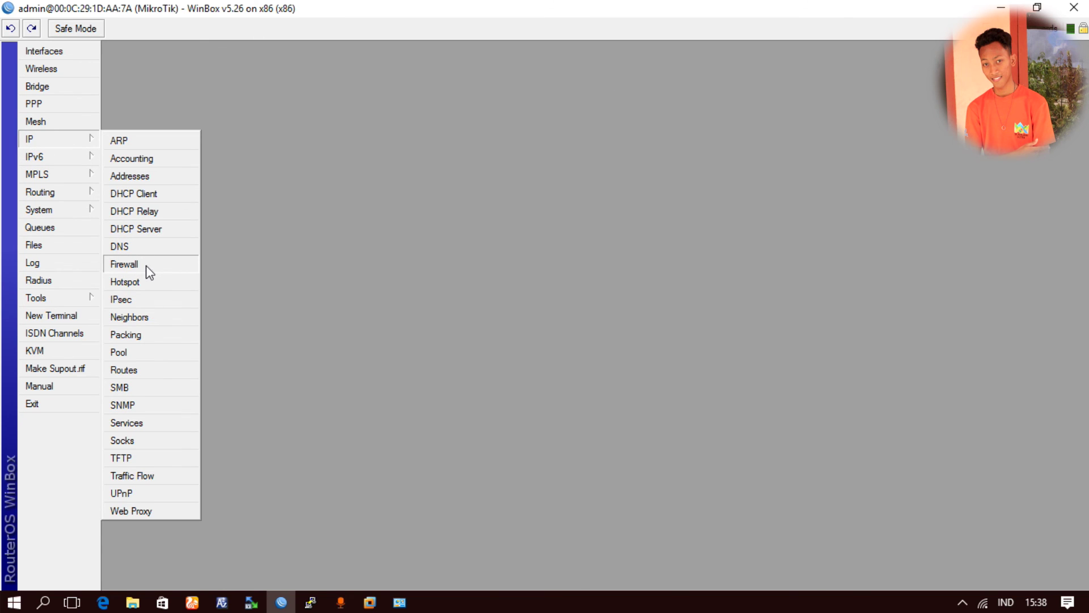
left_click(149, 266)
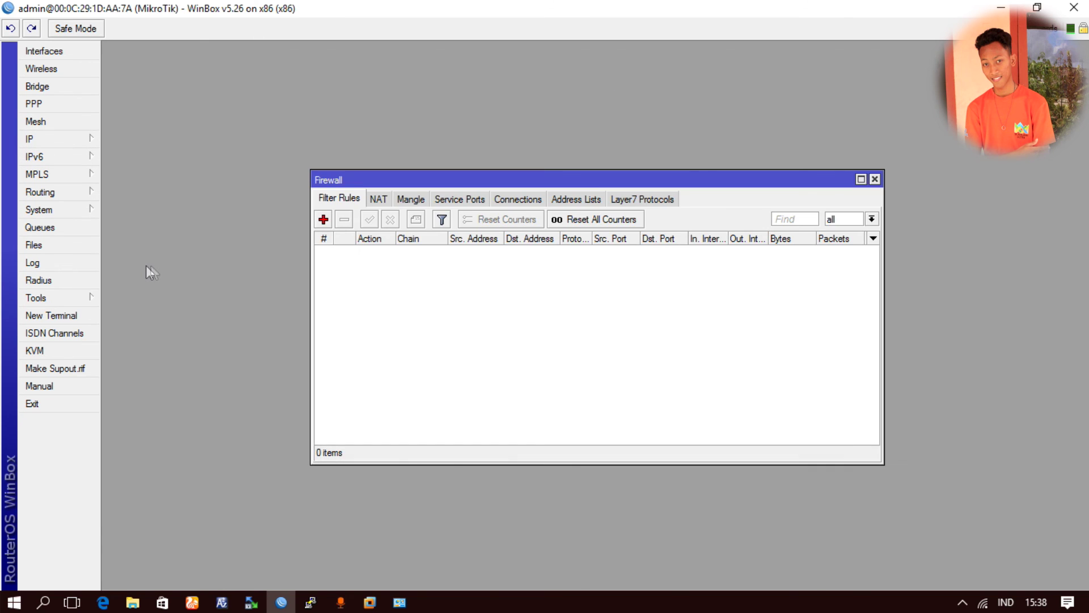
left_click(380, 200)
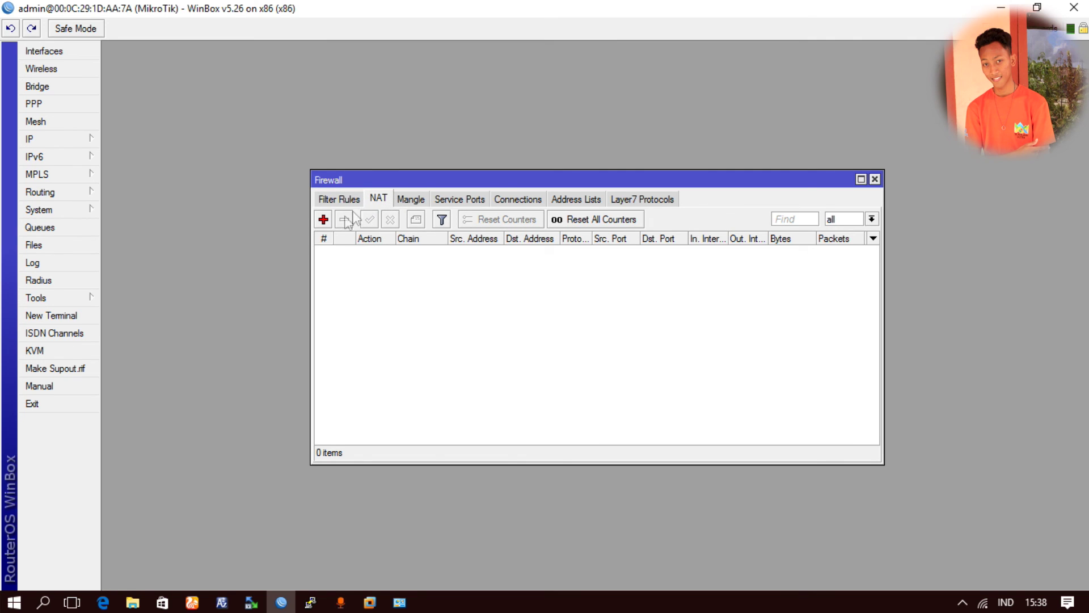
left_click(323, 220)
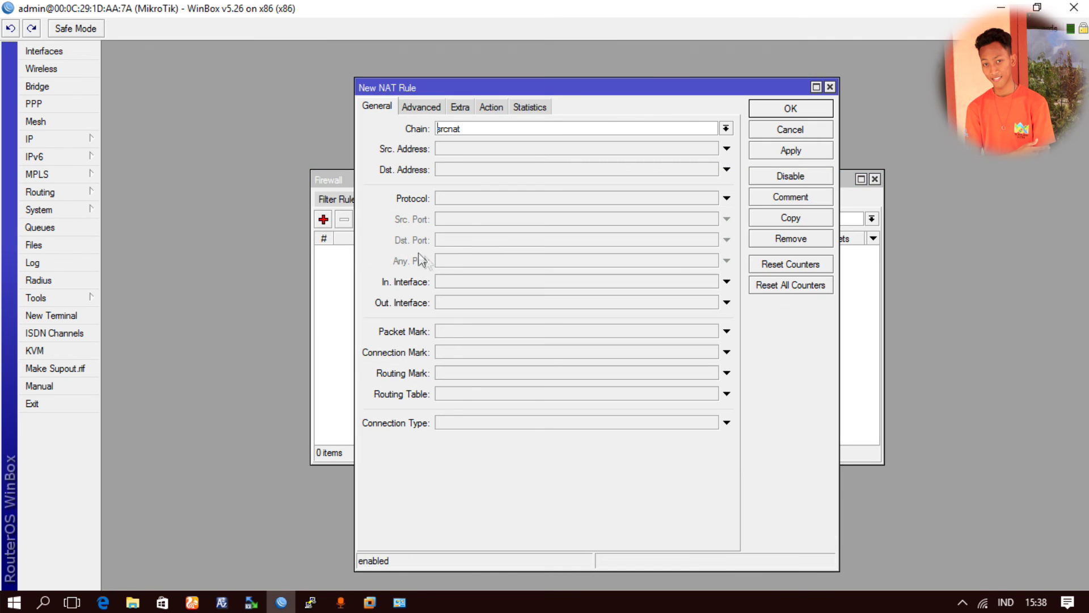
left_click(447, 305)
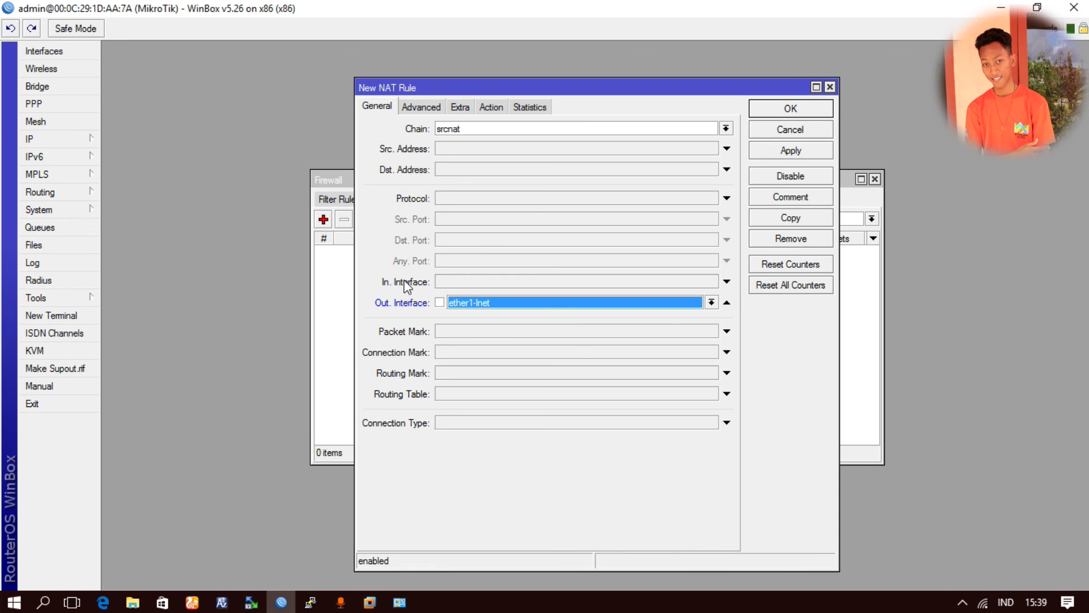
- Set the rule's action to masquerade, save it, and close the Firewall window
left_click(491, 111)
left_click(493, 127)
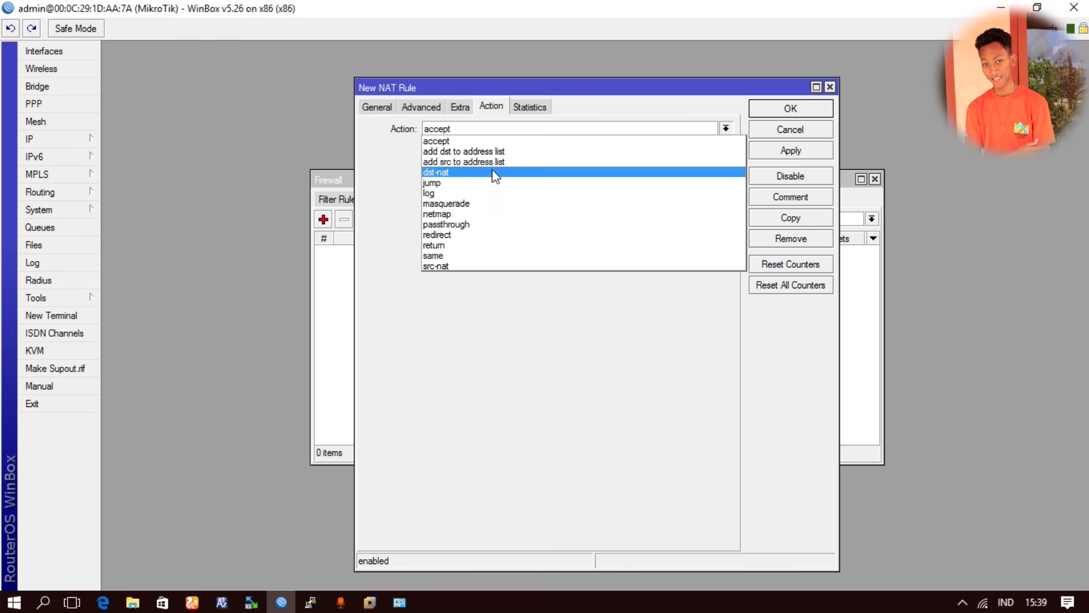
left_click(478, 205)
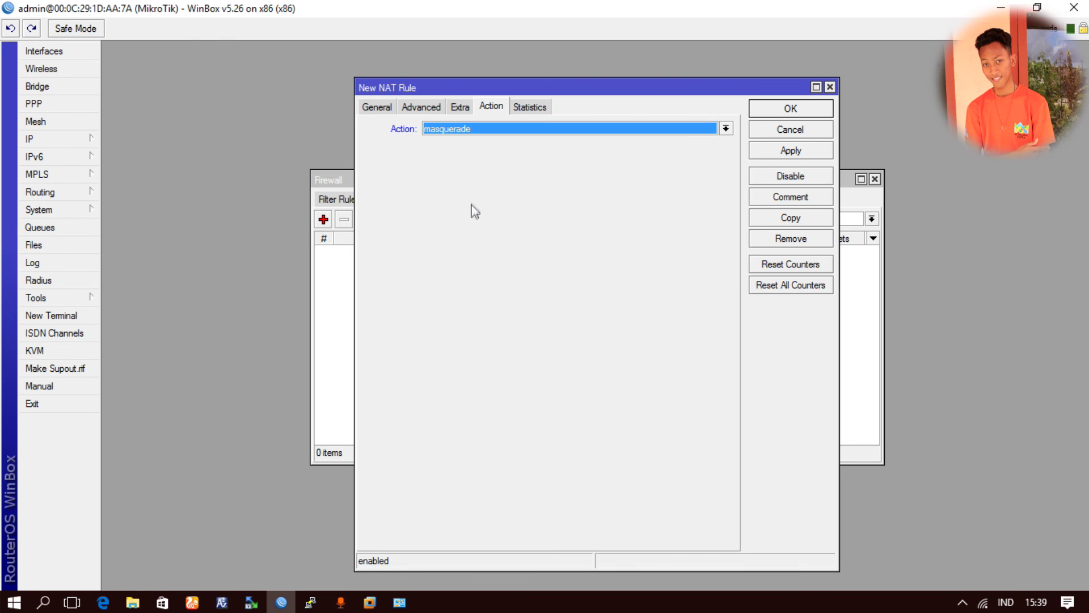
left_click(384, 110)
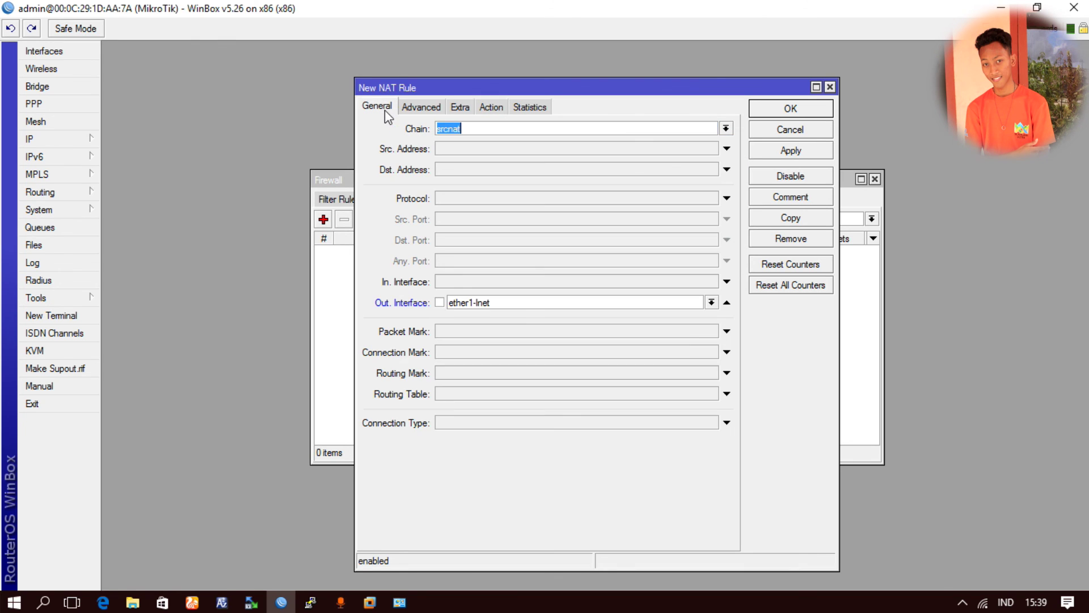
left_click(504, 302)
left_click(504, 302)
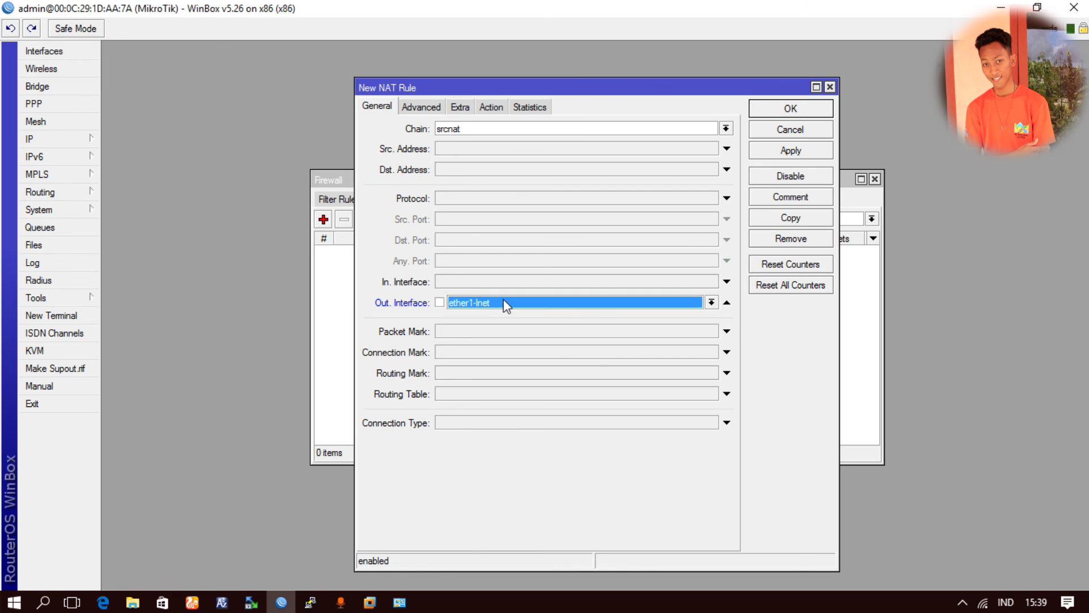
left_click(788, 109)
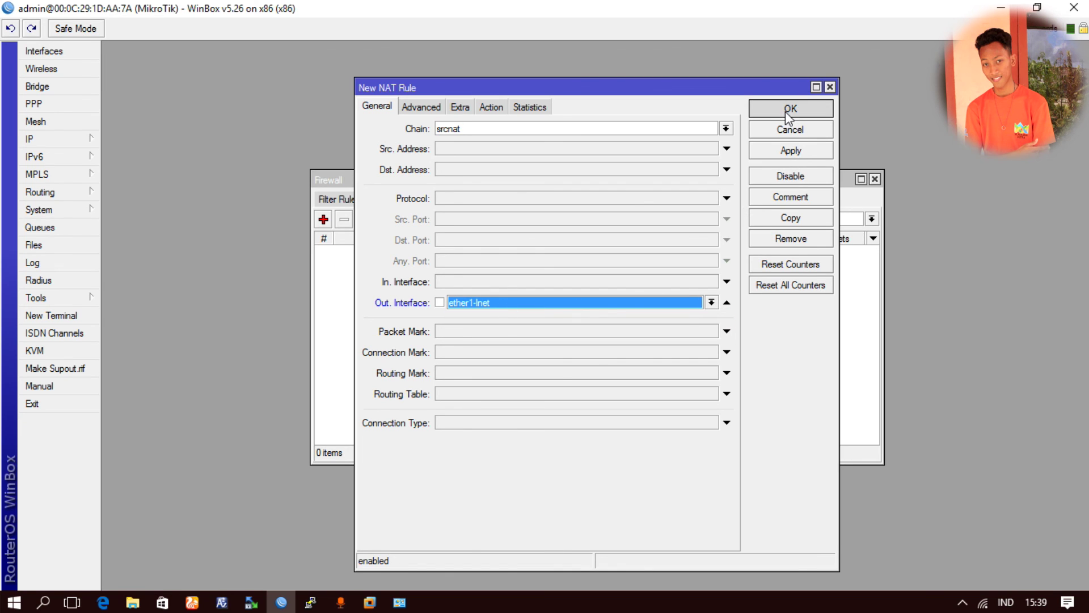
left_click(875, 180)
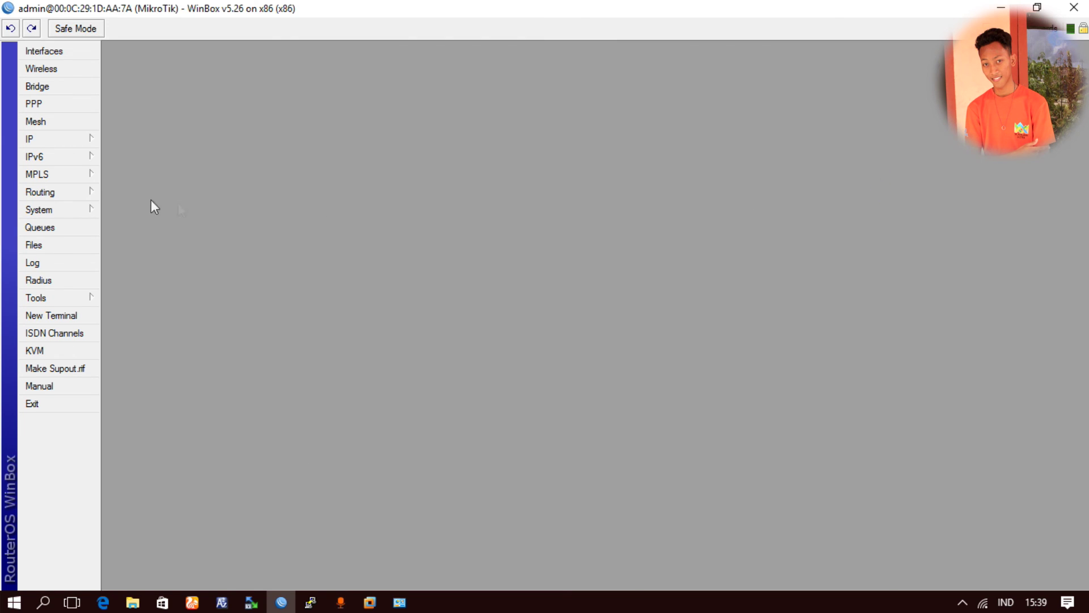
left_click(52, 139)
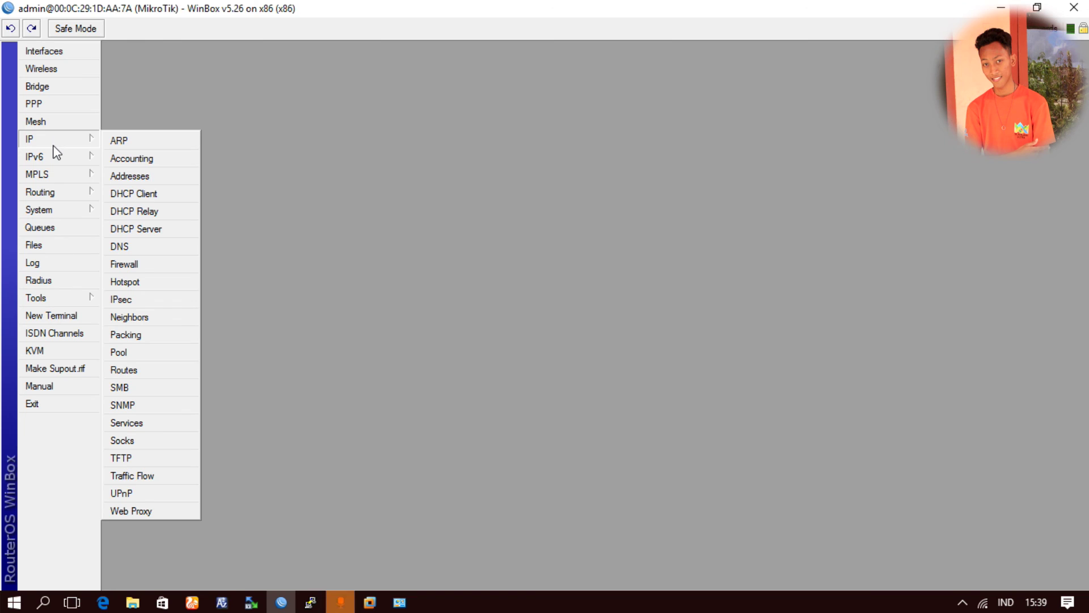
- Open IP > Hotspot, whose Servers list is empty with 0 items
left_click(379, 108)
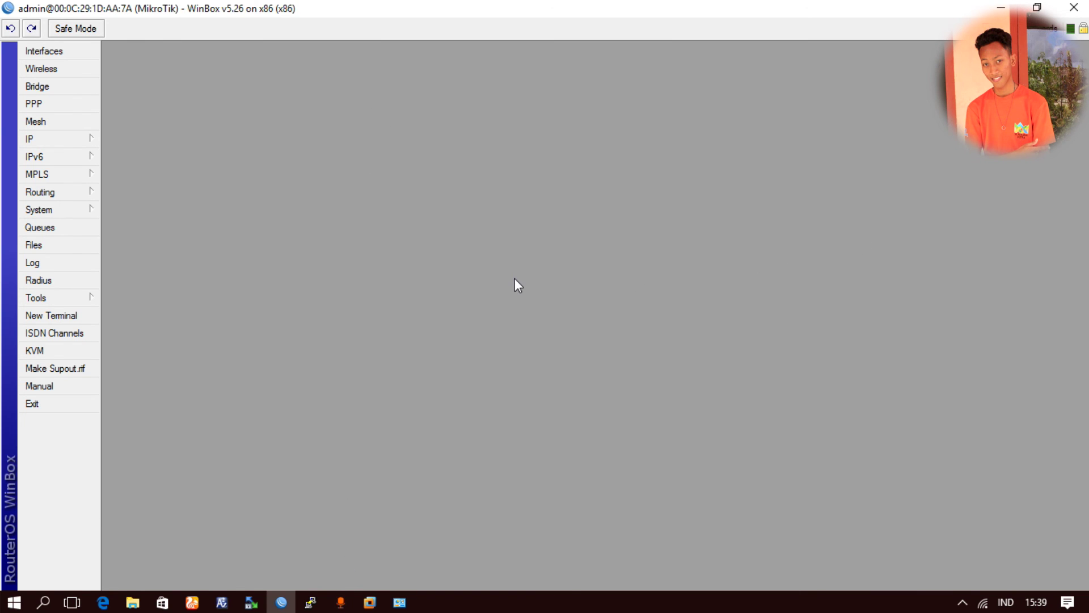
left_click(76, 146)
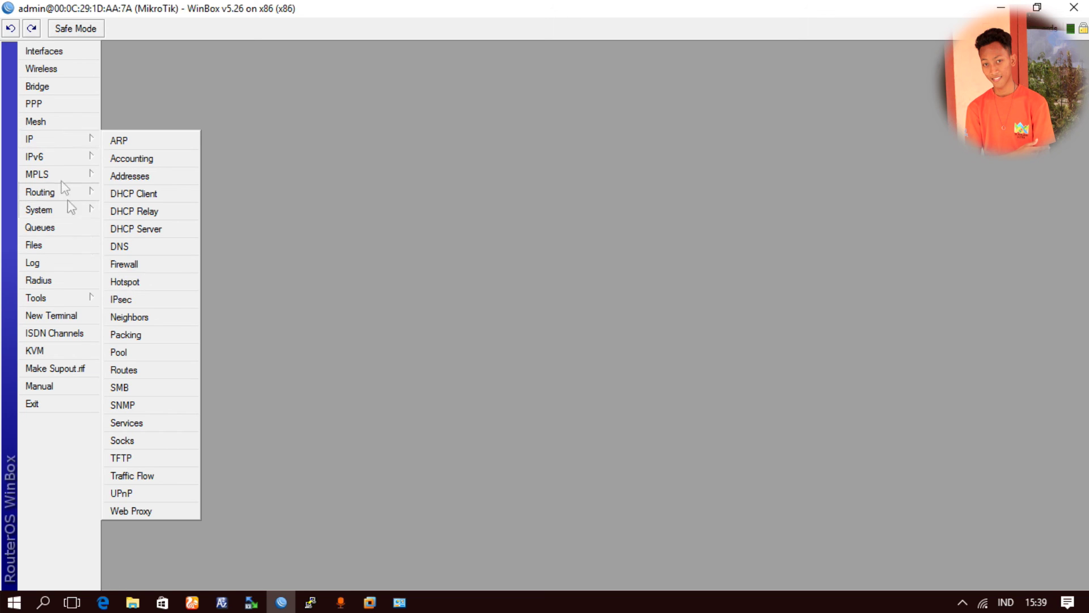
left_click(141, 286)
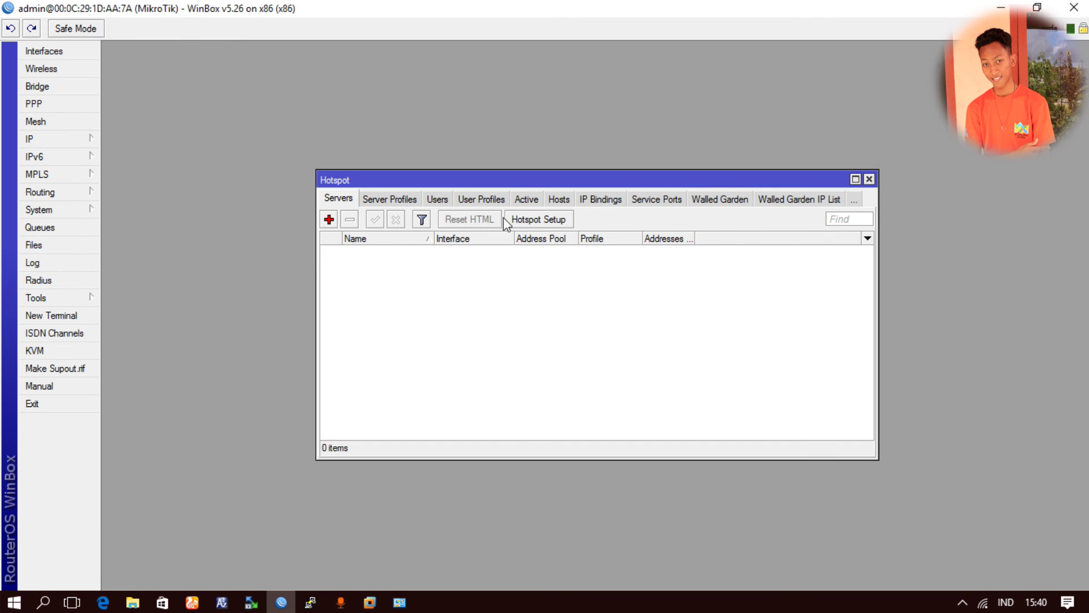
- Start Hotspot Setup on ether2-lan with local address 192.168.10.1
left_click(526, 221)
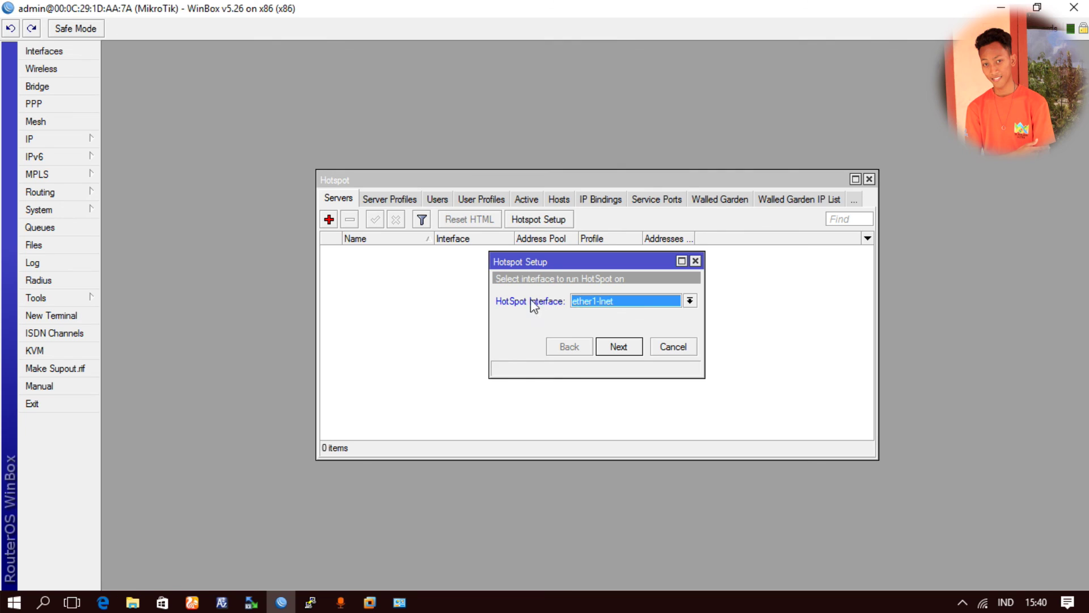
left_click(594, 301)
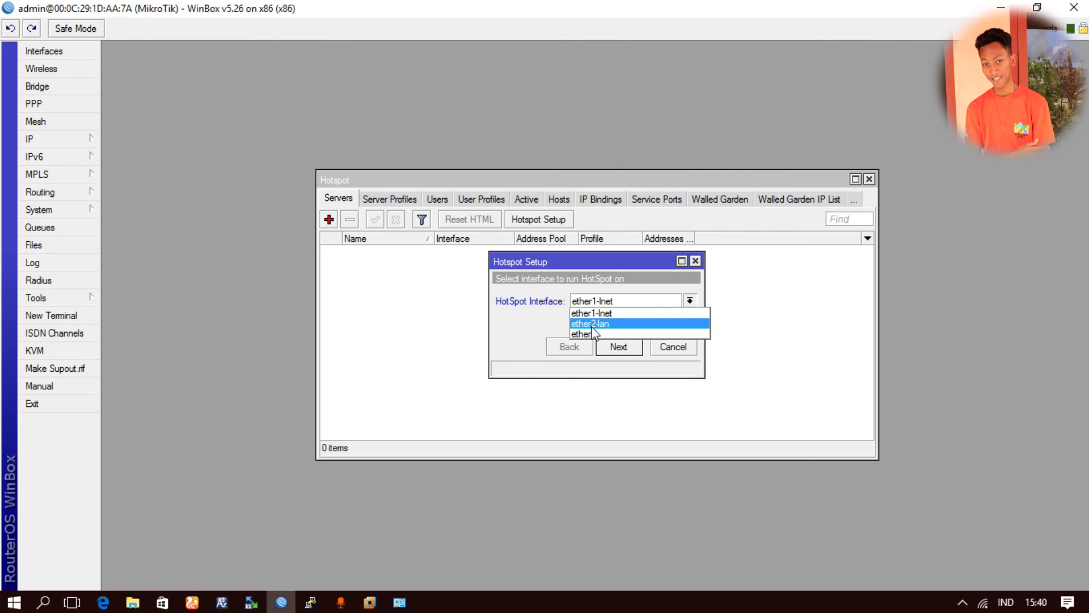
left_click(589, 326)
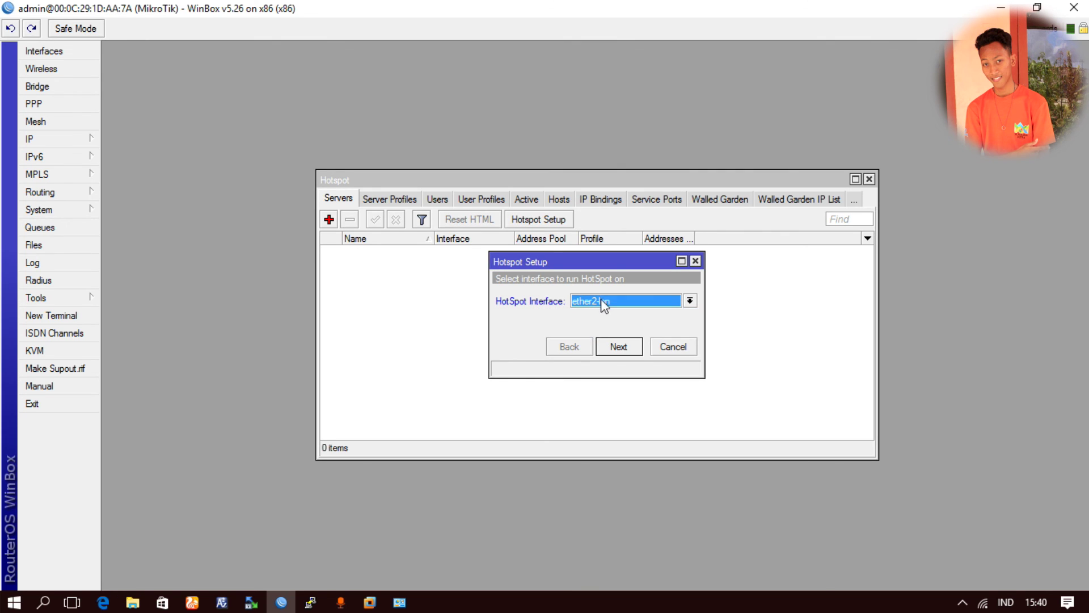
left_click(620, 348)
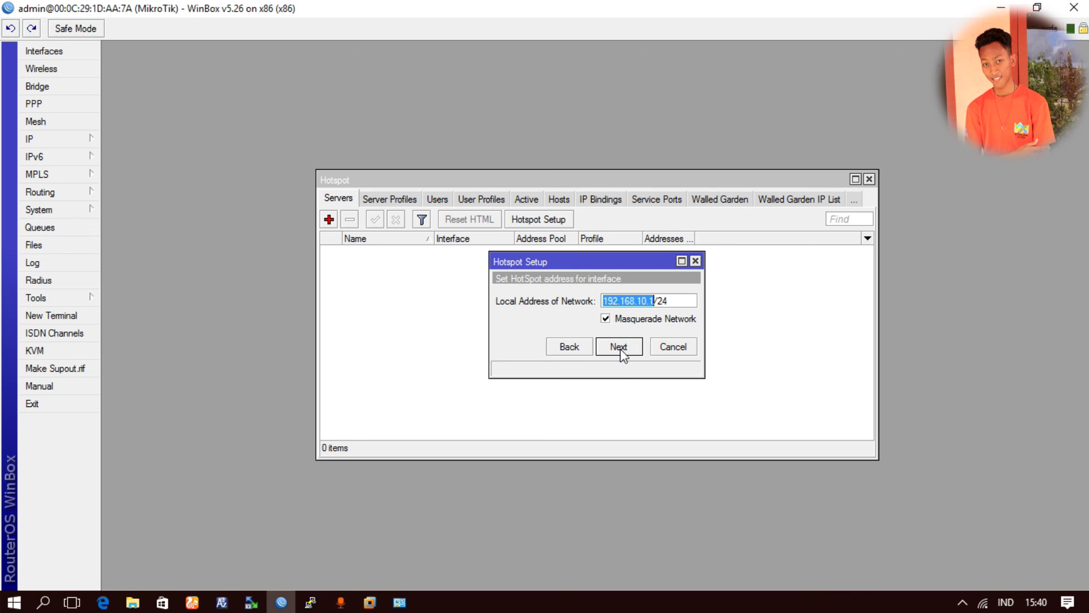
left_click(646, 301)
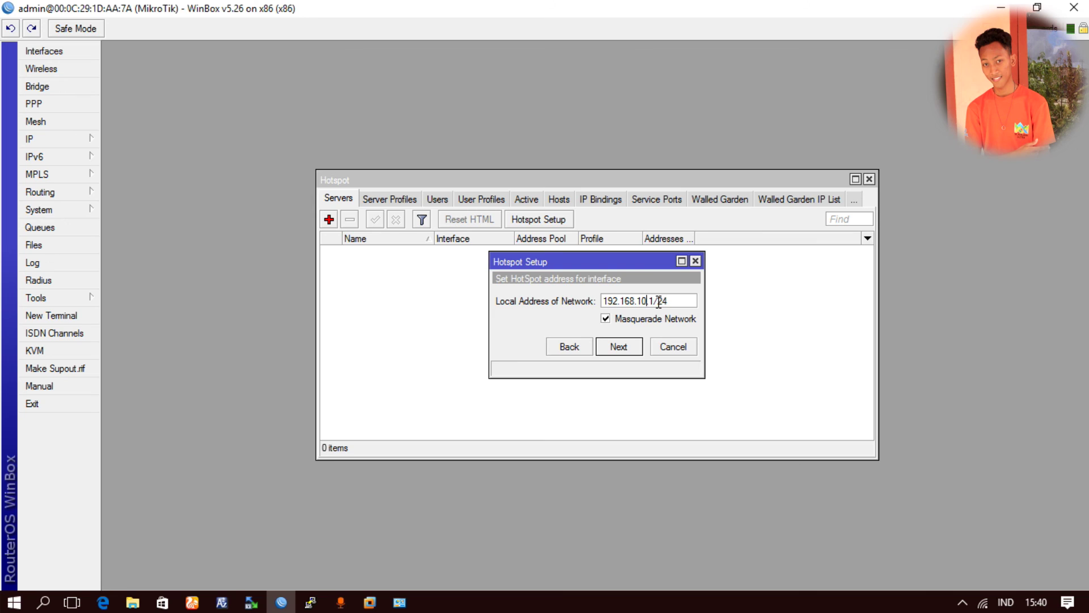
left_click_drag(654, 299, 562, 297)
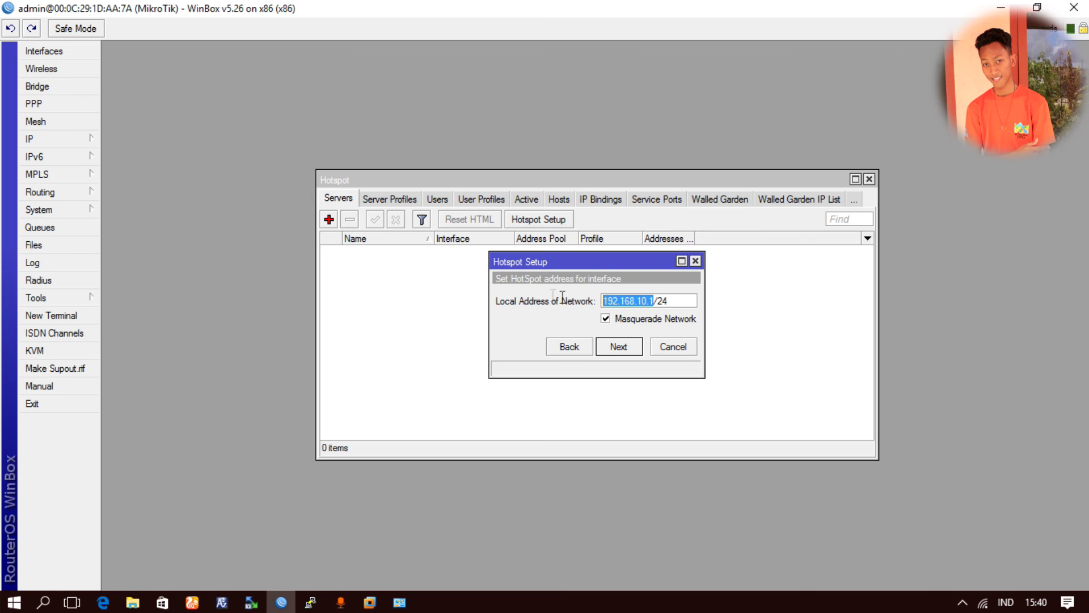
left_click(621, 346)
- Accept the default address pool, with no SSL certificate and no SMTP server
left_click(604, 304)
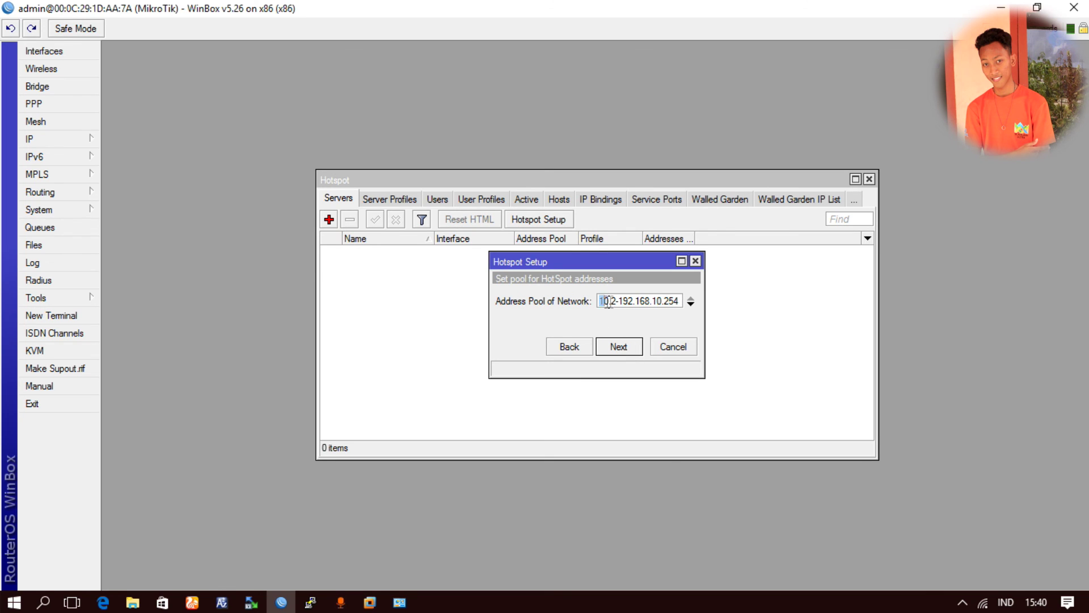
left_click_drag(604, 301, 701, 300)
double_click(660, 299)
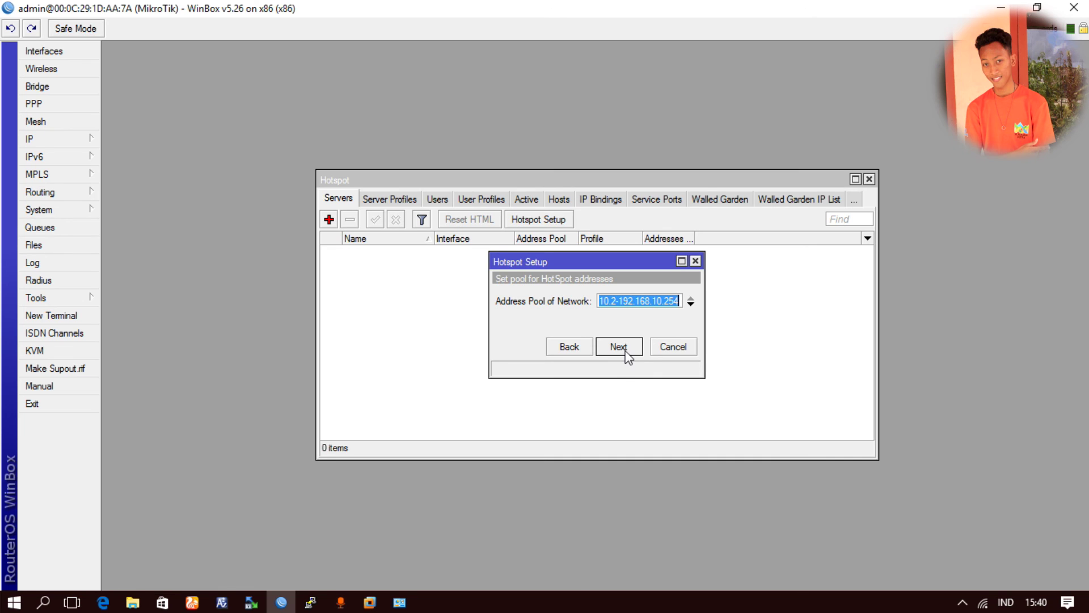
left_click(625, 352)
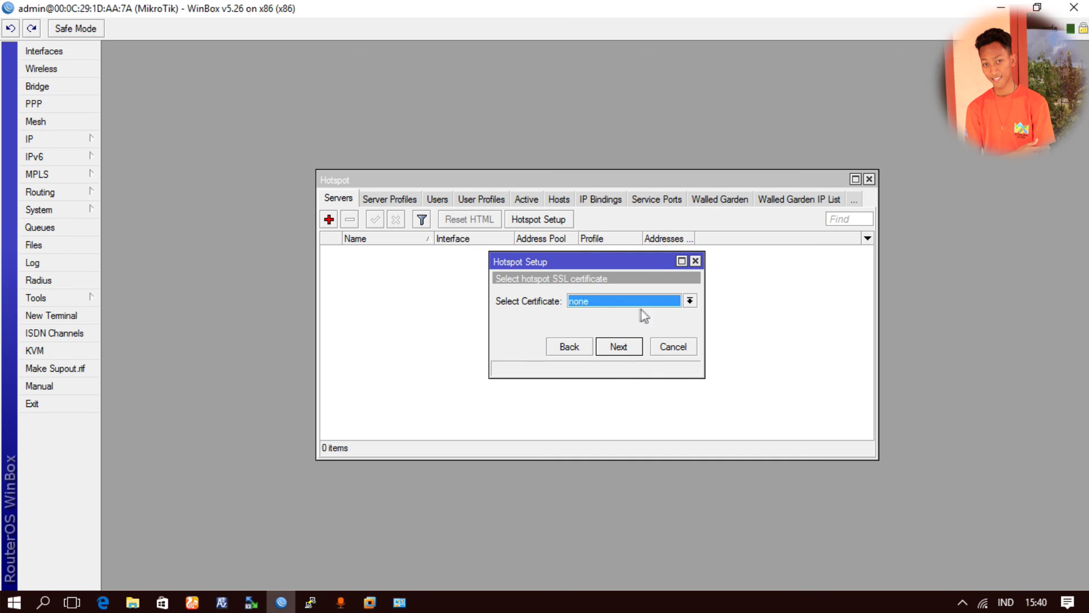
left_click(626, 350)
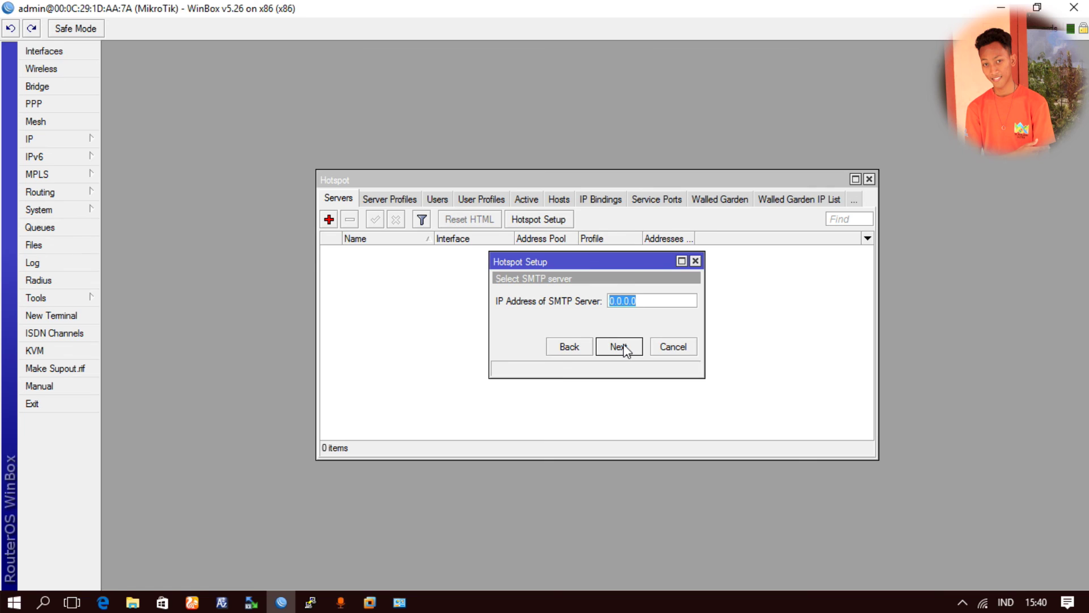
left_click(625, 350)
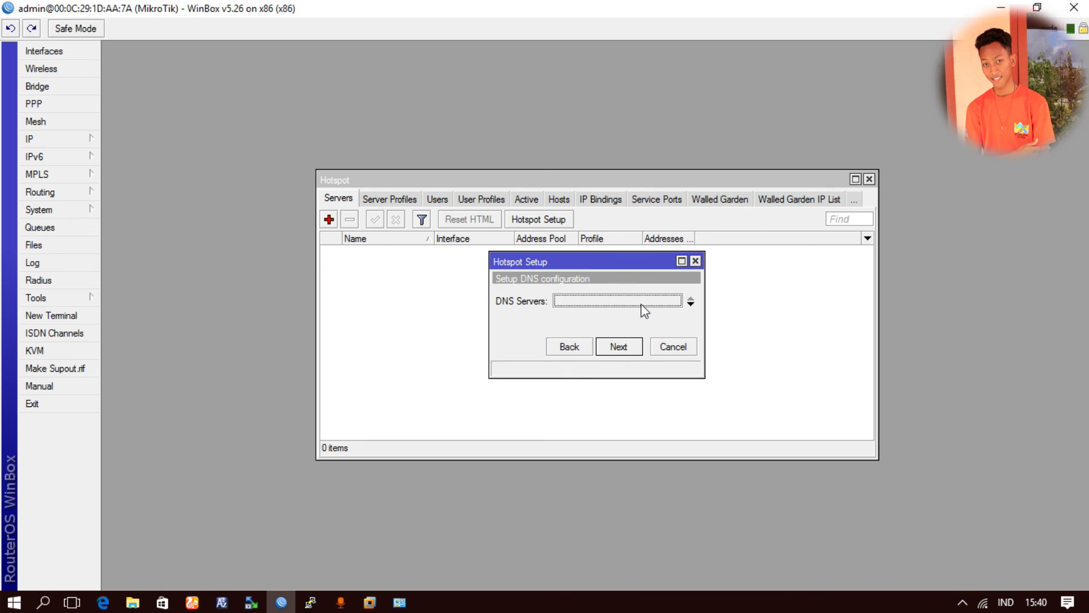
- Set DNS servers 8.8.8.8 and 8.8.4.4 and hotspot DNS name ferdi.tkj
type("8.8.8.8")
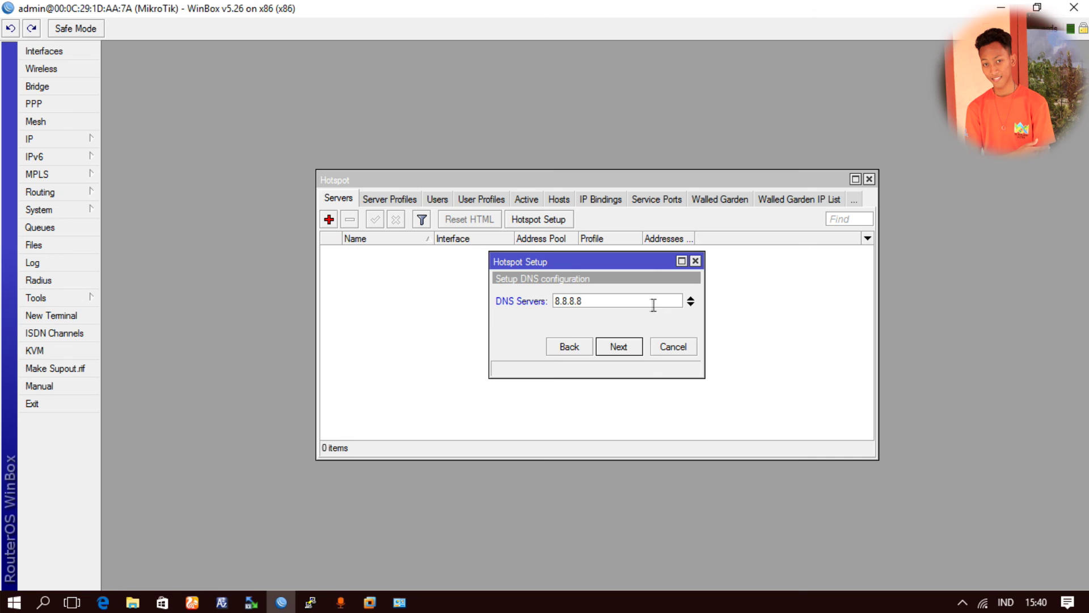
left_click(691, 307)
type("8.8.4.4")
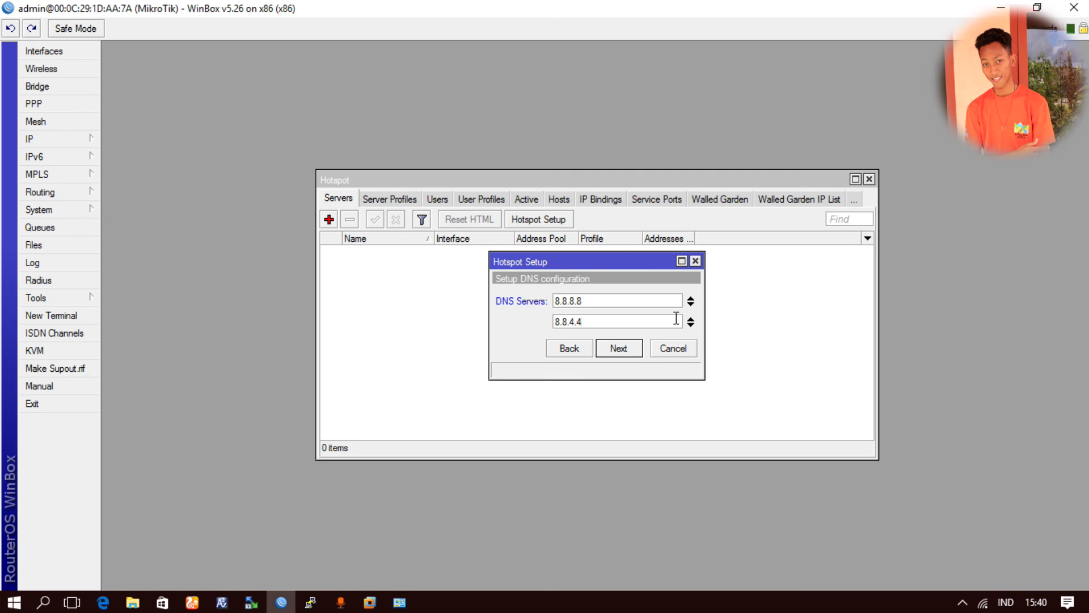
key("Return")
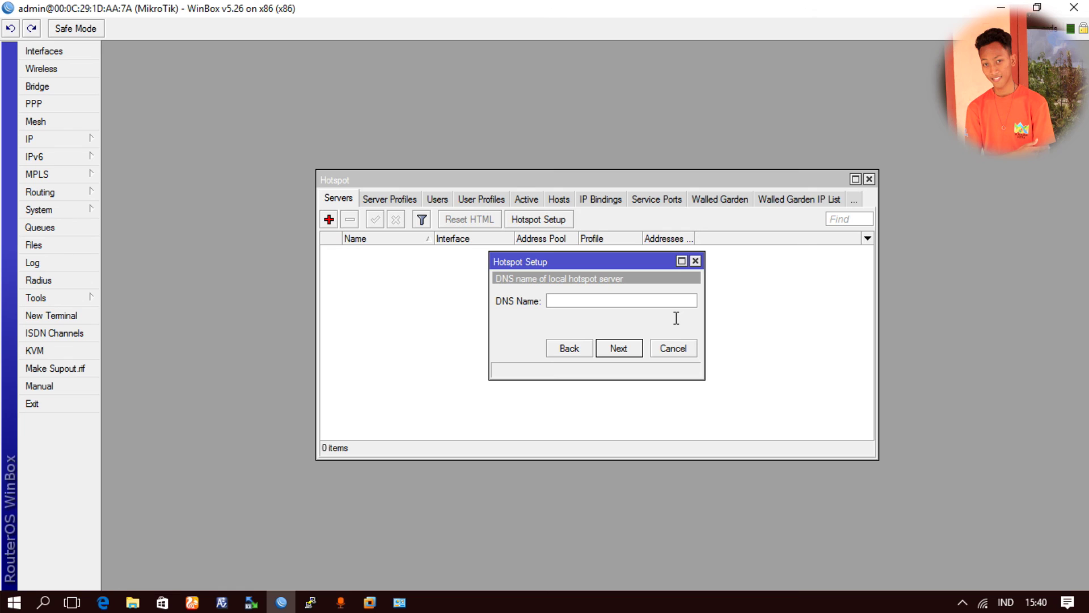
type("ferdi.tkj")
key("ctrl+a")
left_click(619, 348)
- Keep the default admin user, finish the setup and acknowledge the success message
left_click(639, 301)
double_click(630, 301)
left_click(649, 323)
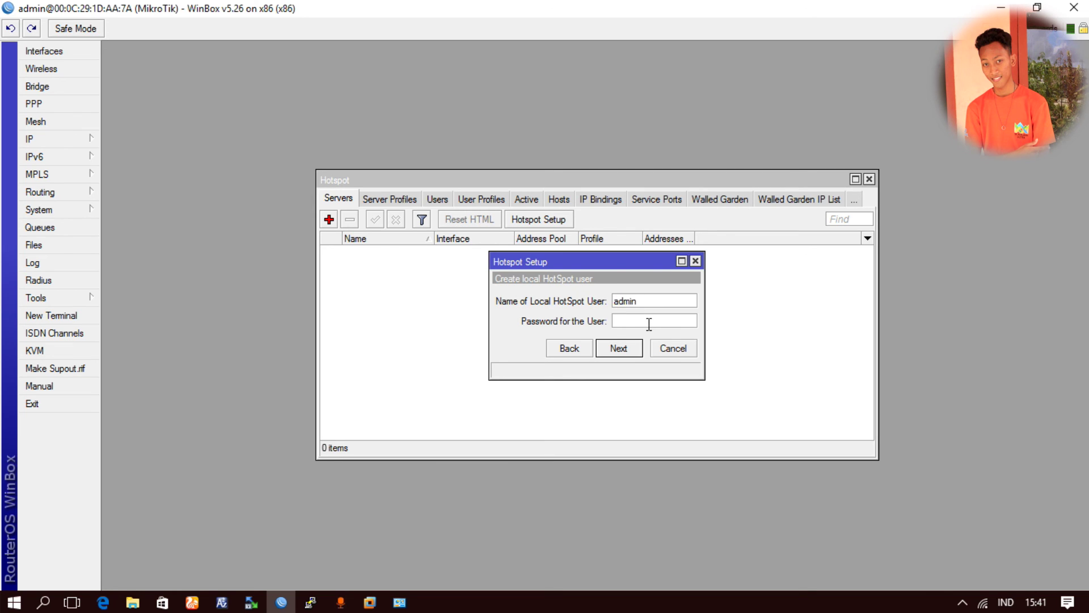
double_click(648, 301)
left_click(624, 349)
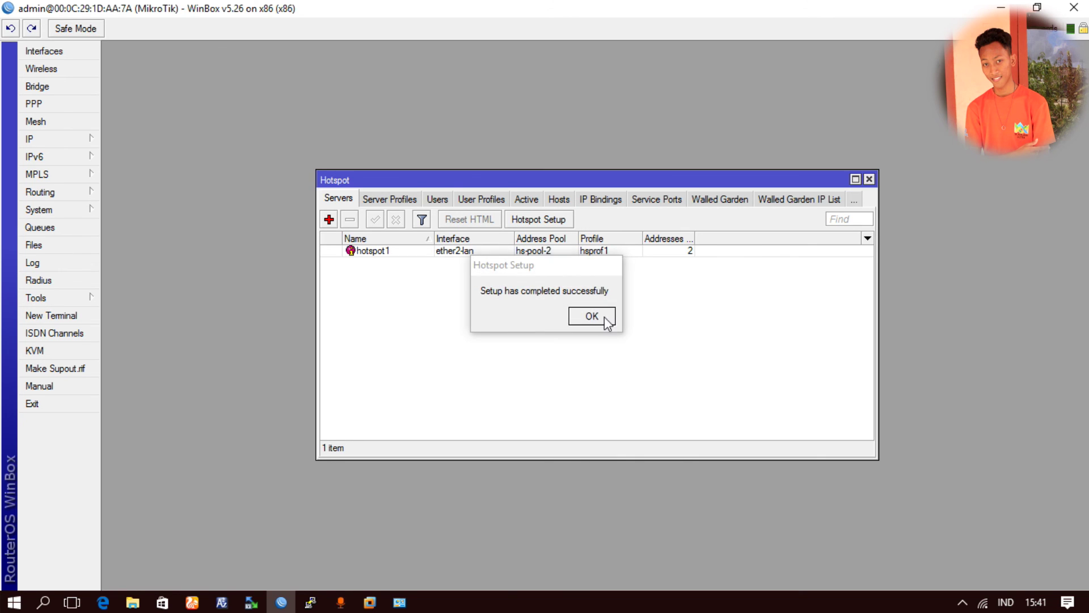
left_click(604, 316)
- In the hotspot Users tab, add user1 with a password on the default profile
left_click(441, 200)
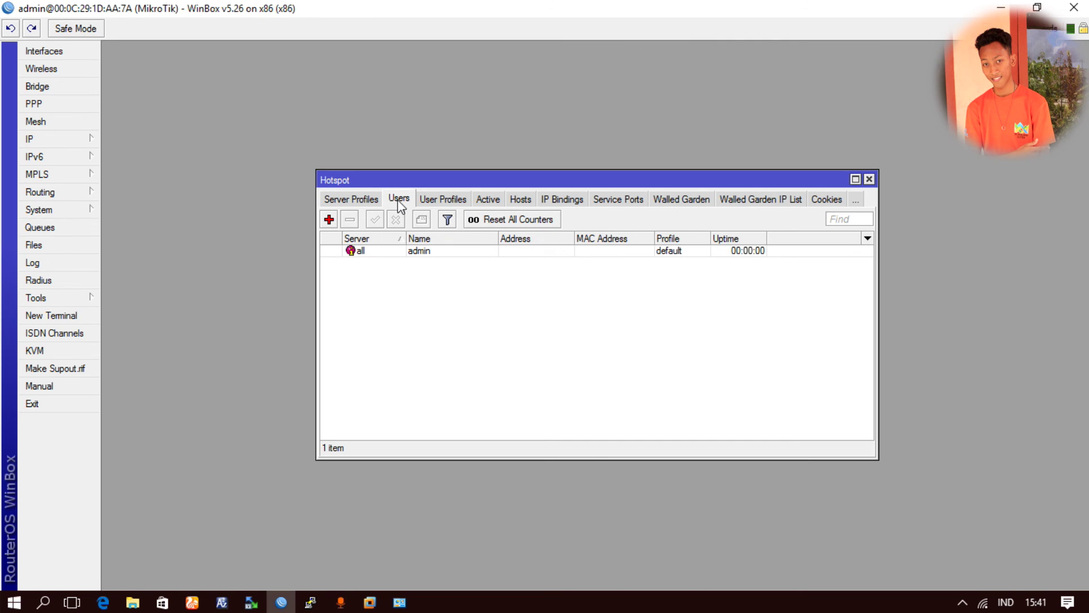
left_click(329, 220)
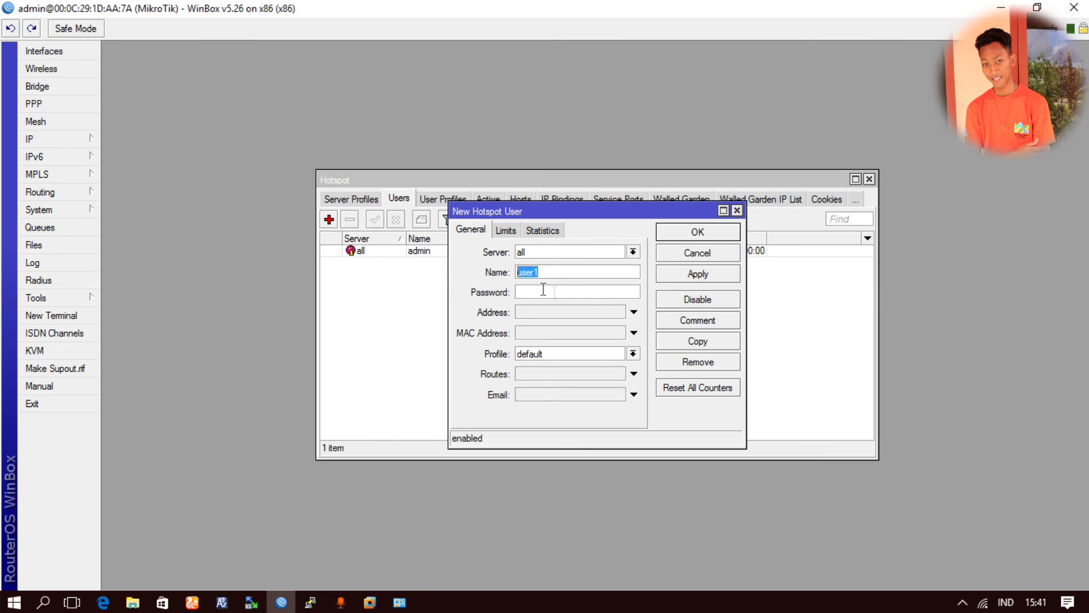
left_click(567, 293)
type("123")
left_click(697, 233)
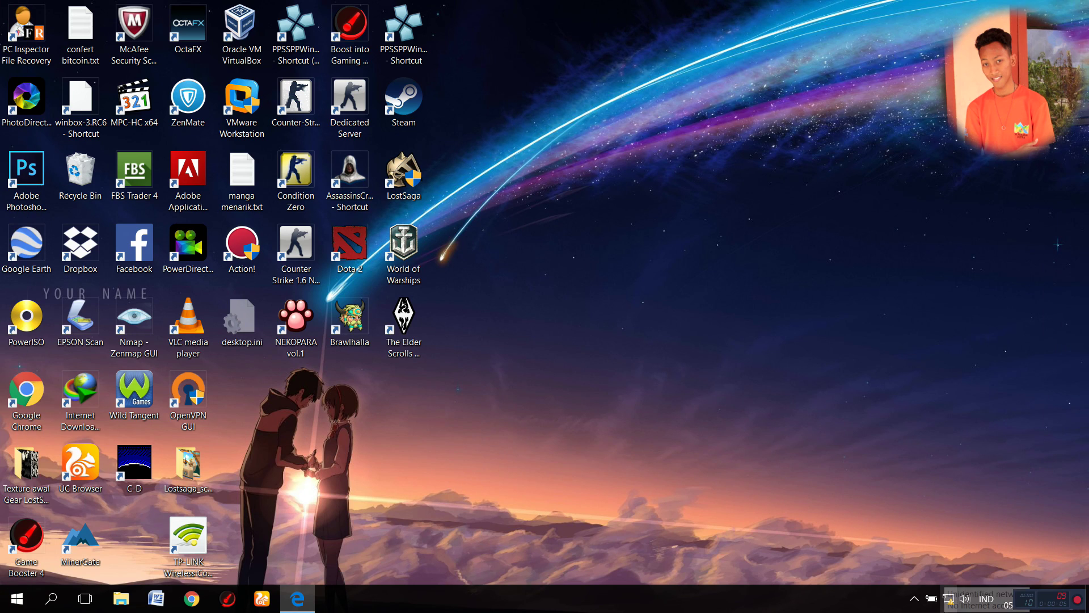
- Join the open hotspot Wi-Fi network from the tray, then open Network and Sharing Center
left_click(945, 603)
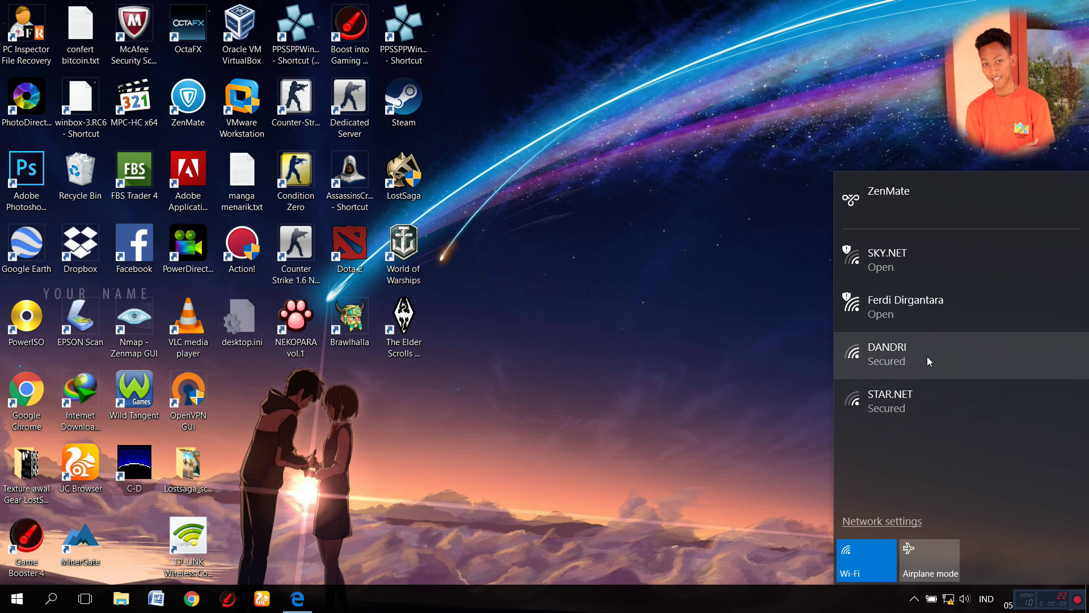
left_click(922, 315)
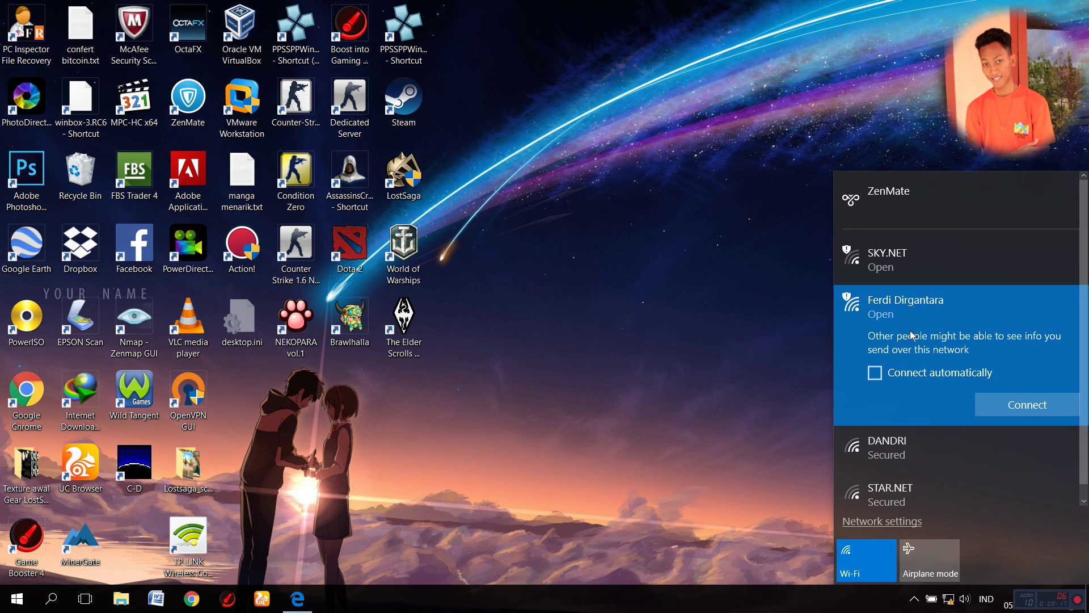
left_click(997, 404)
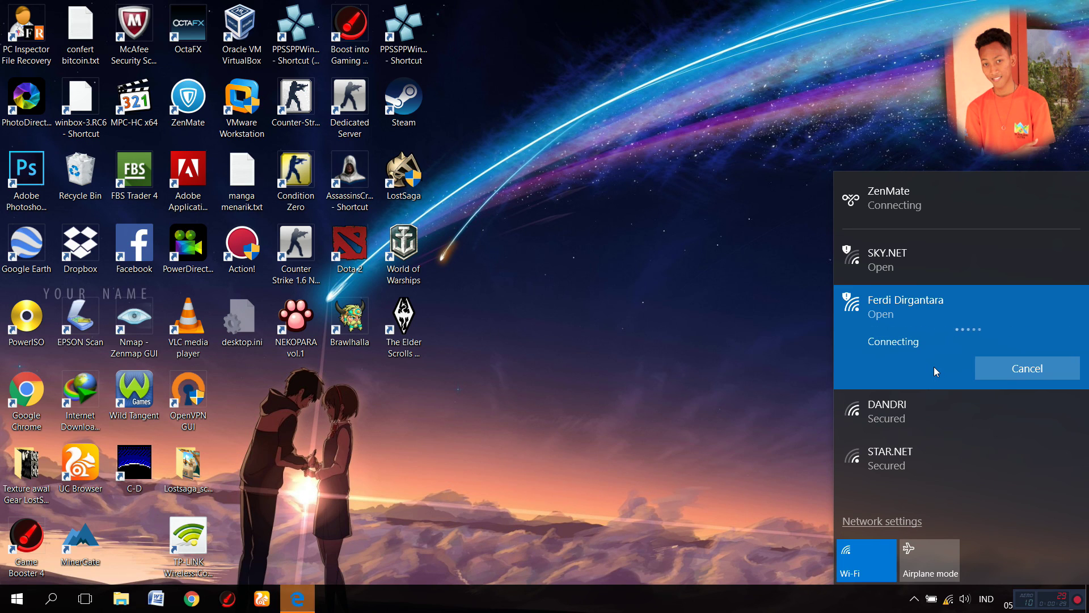
right_click(948, 599)
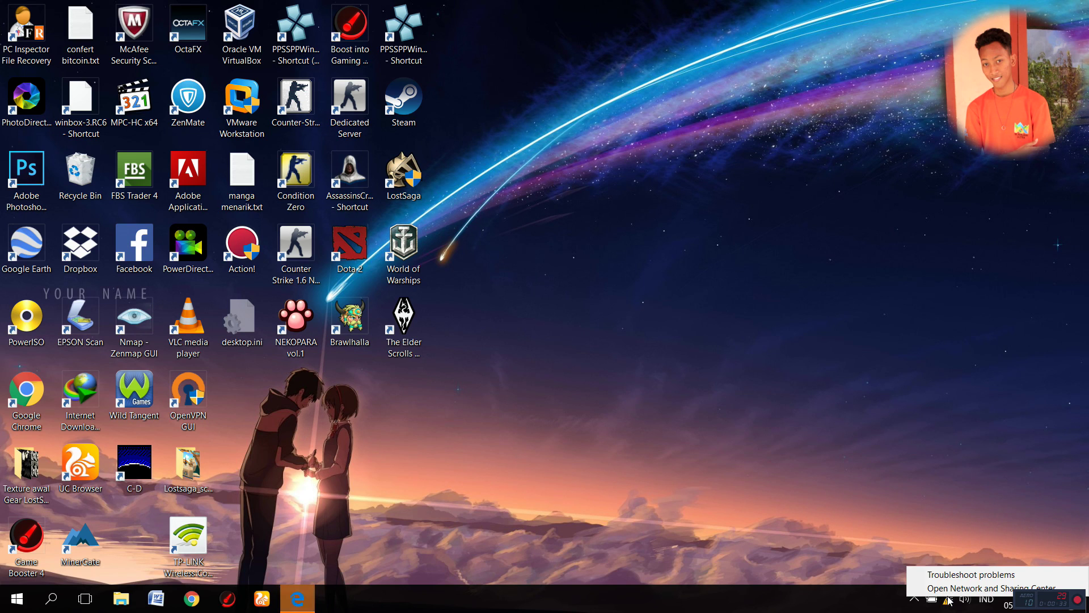
left_click(948, 589)
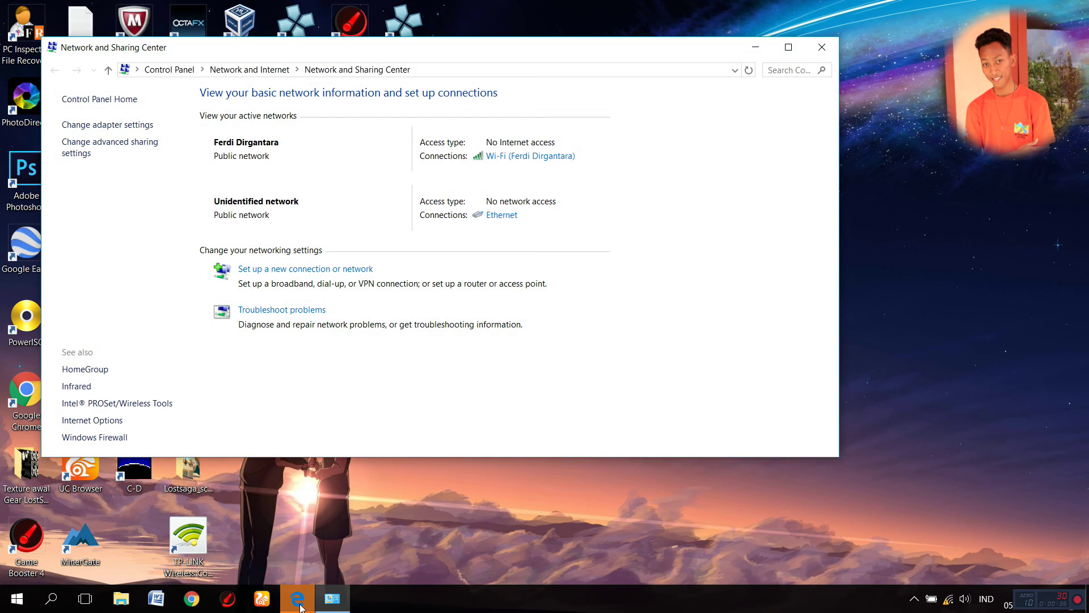
- In Edge, enter the new hotspot user's login and password on the ferdi.tkj page and submit
left_click(299, 602)
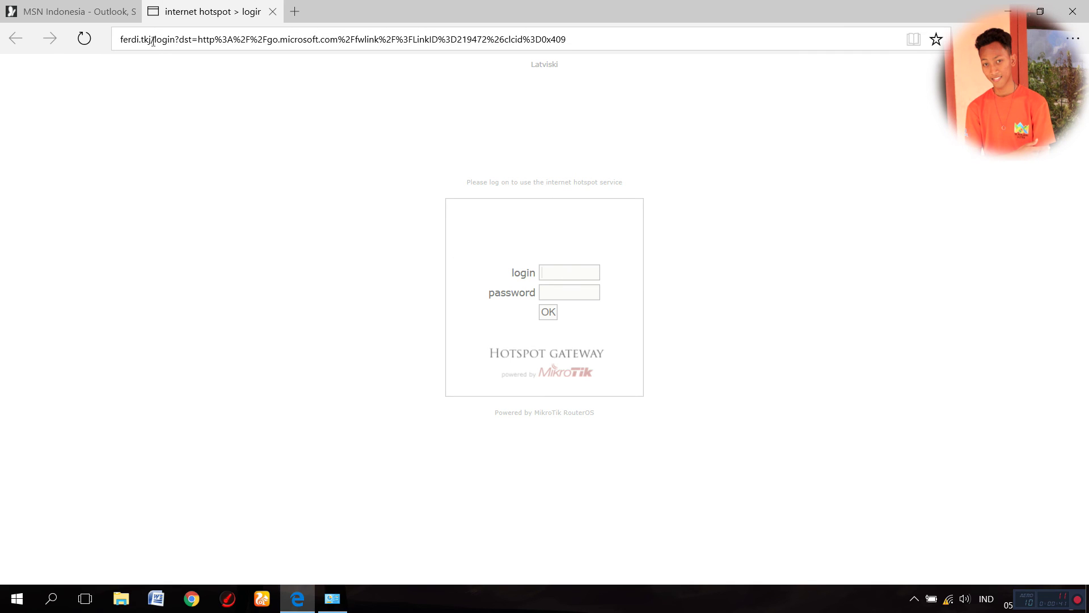
left_click_drag(153, 40, 61, 42)
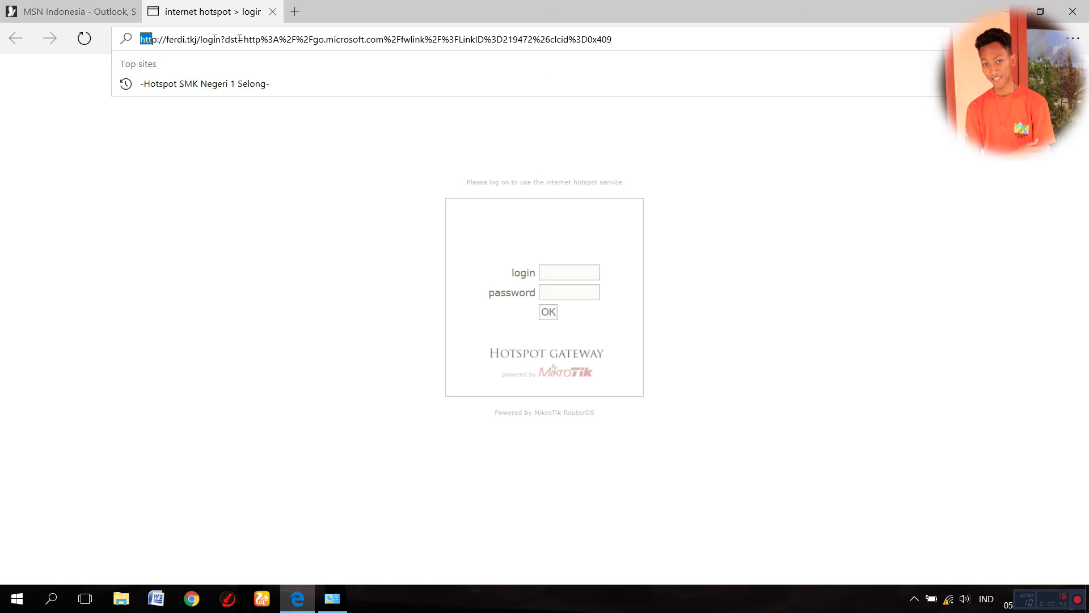
left_click(197, 39)
left_click(196, 40)
left_click(573, 284)
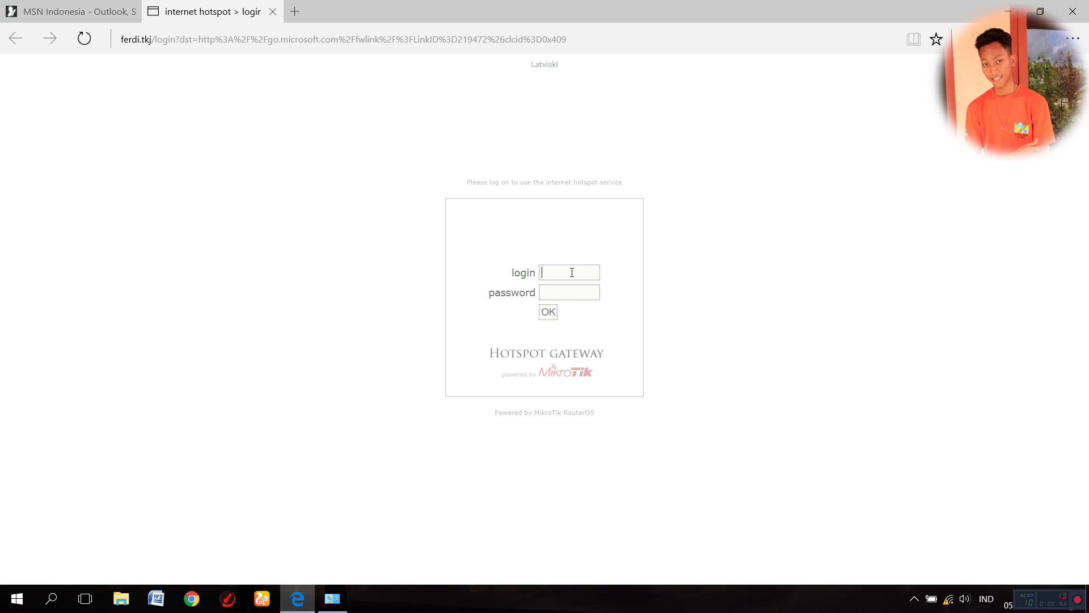
type("user1")
left_click(548, 312)
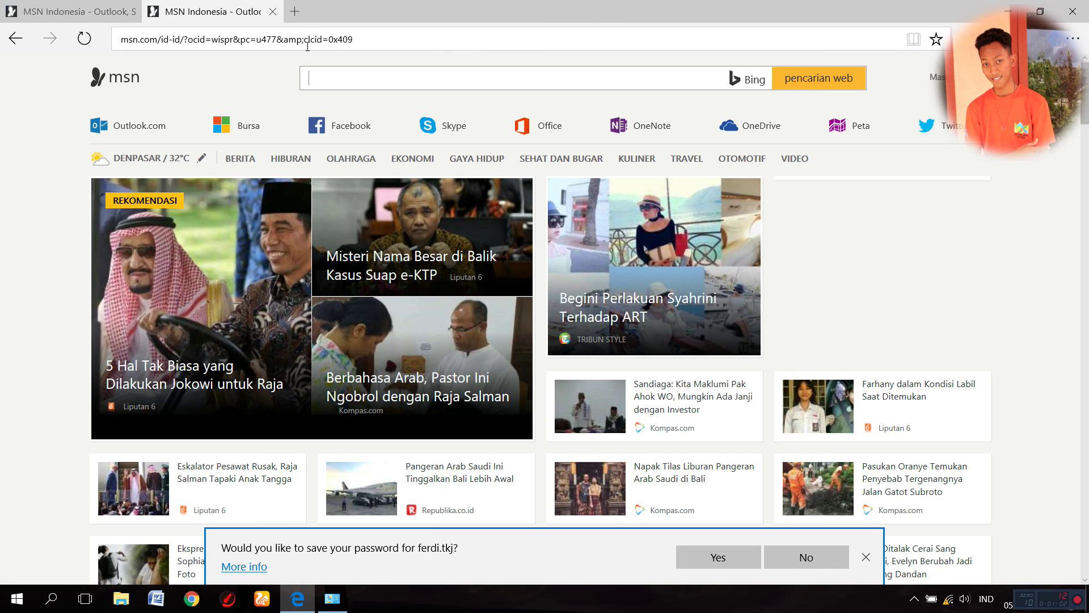
- Go to google.com and run a Google search
left_click(308, 43)
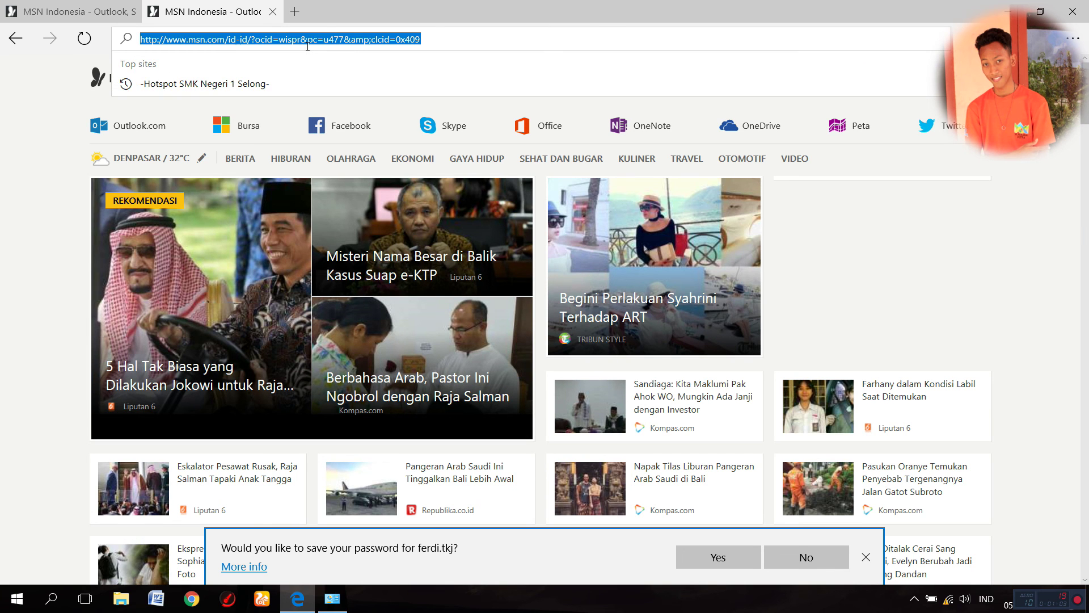
type("google.com/")
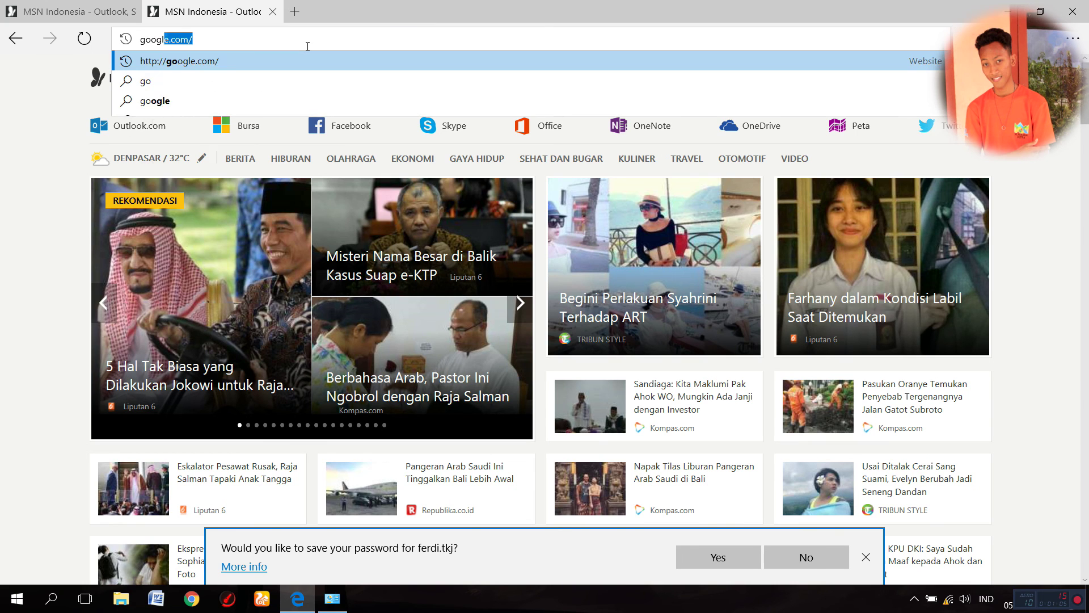
key("Return")
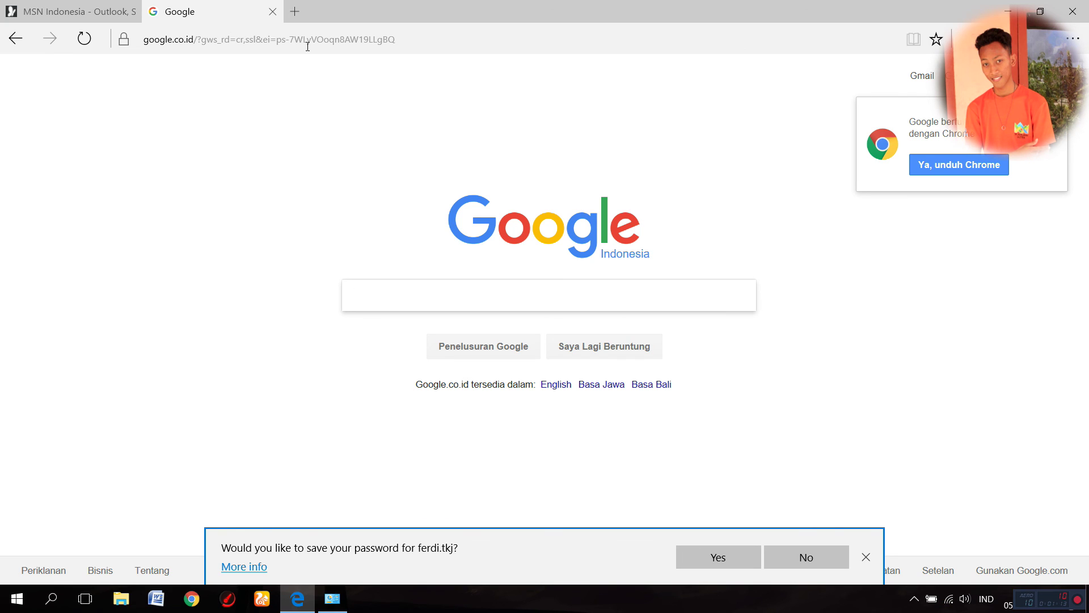
type("ferdi dirgn")
key("BackSpace")
type("antara")
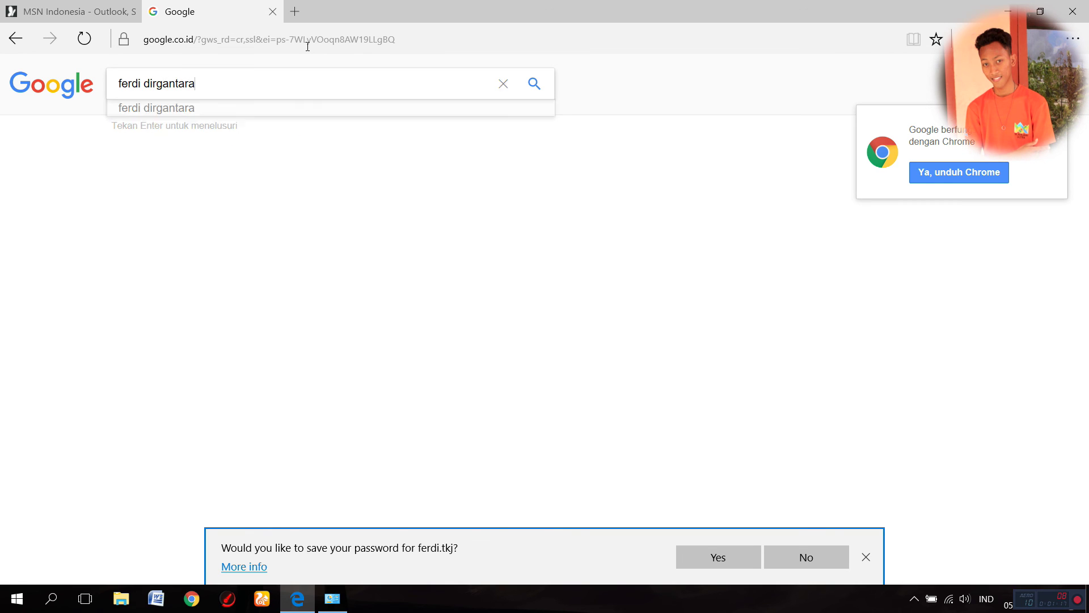
key("Return")
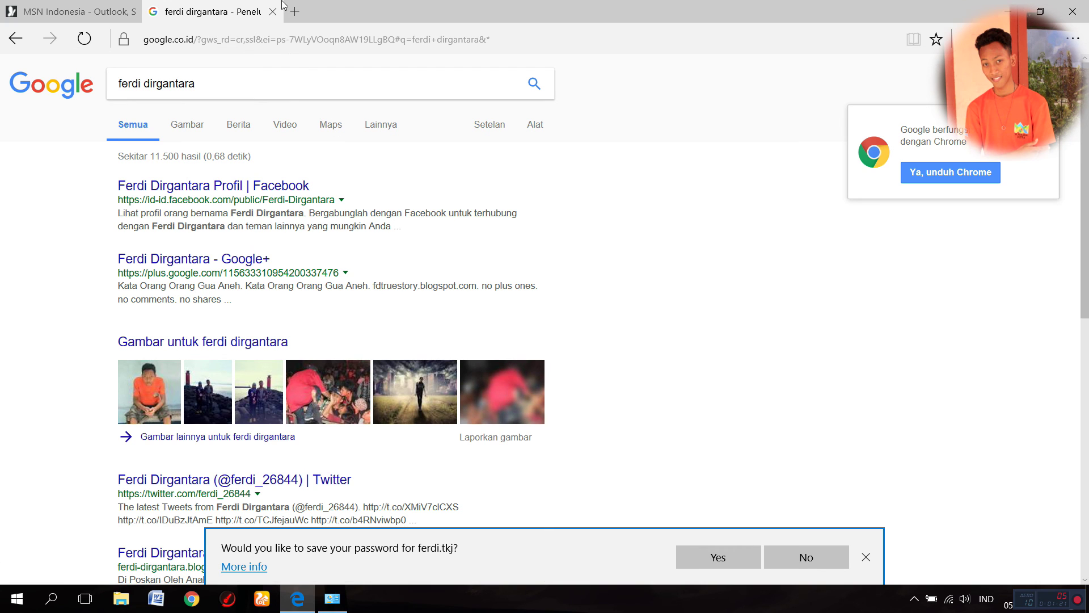
- Open the dkdirga.blogspot blog from the address bar
left_click(275, 38)
type("g")
key("BackSpace")
key("BackSpace")
type("da")
key("BackSpace")
type("kdirga.blogspot.com")
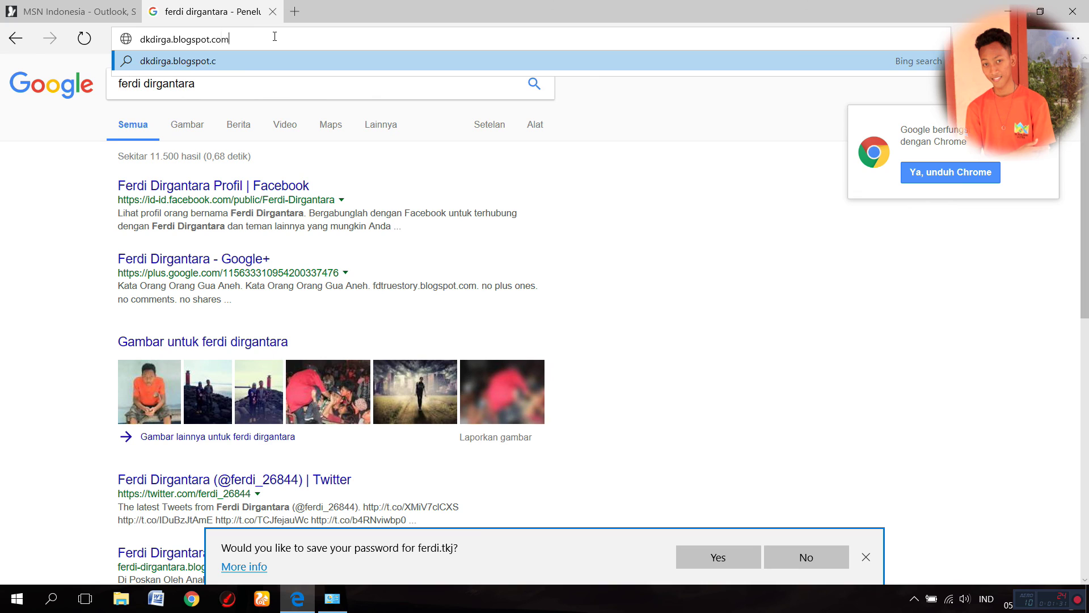
key("Return")
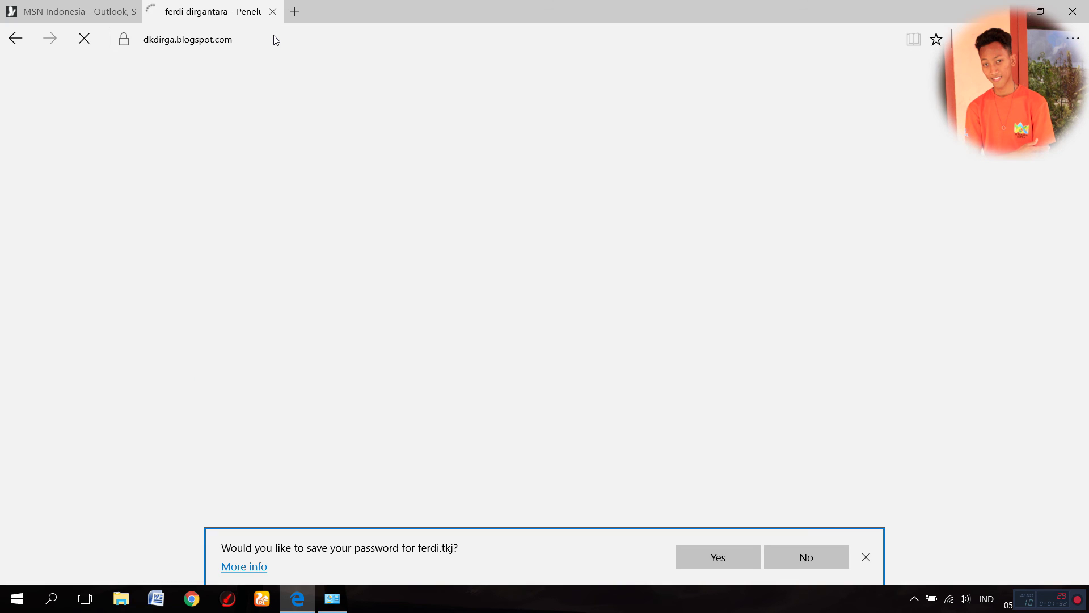
- Open a new tab for YouTube search results and switch between the blog and YouTube tabs
key("ctrl+t")
type("o")
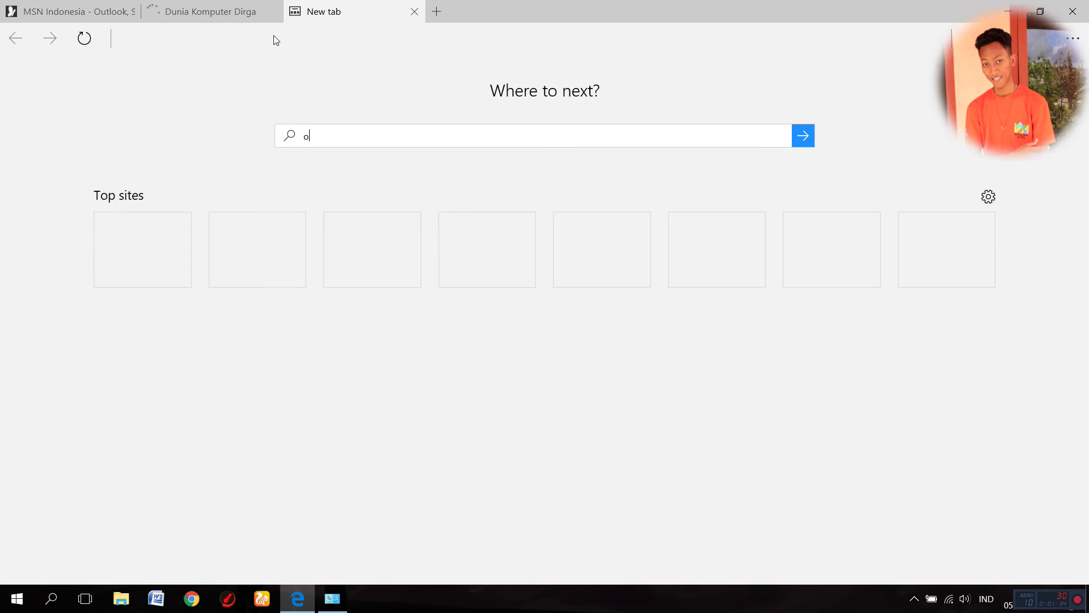
key("BackSpace")
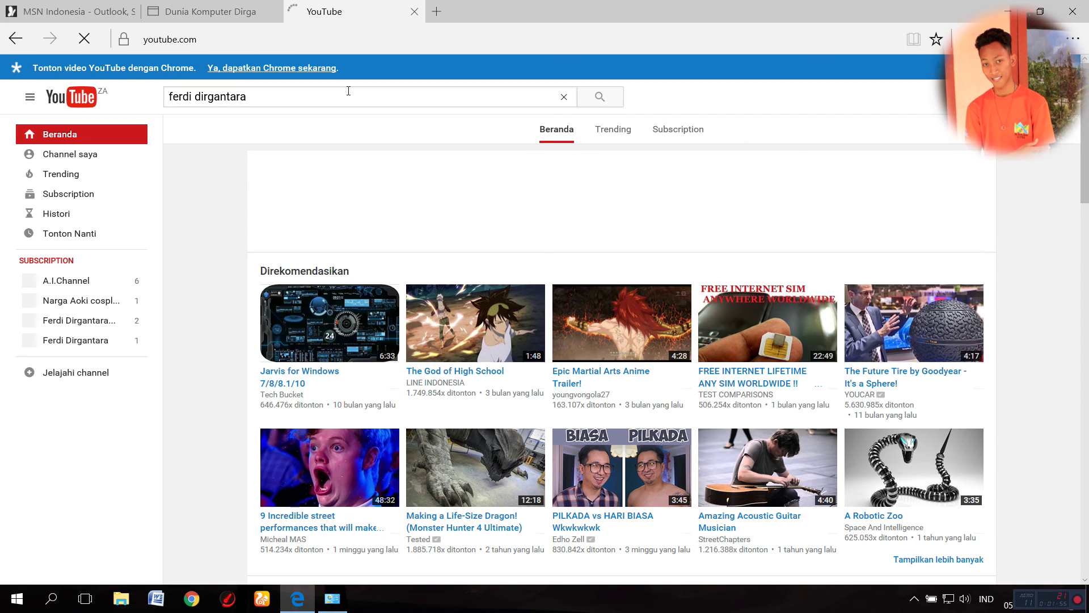
left_click(199, 8)
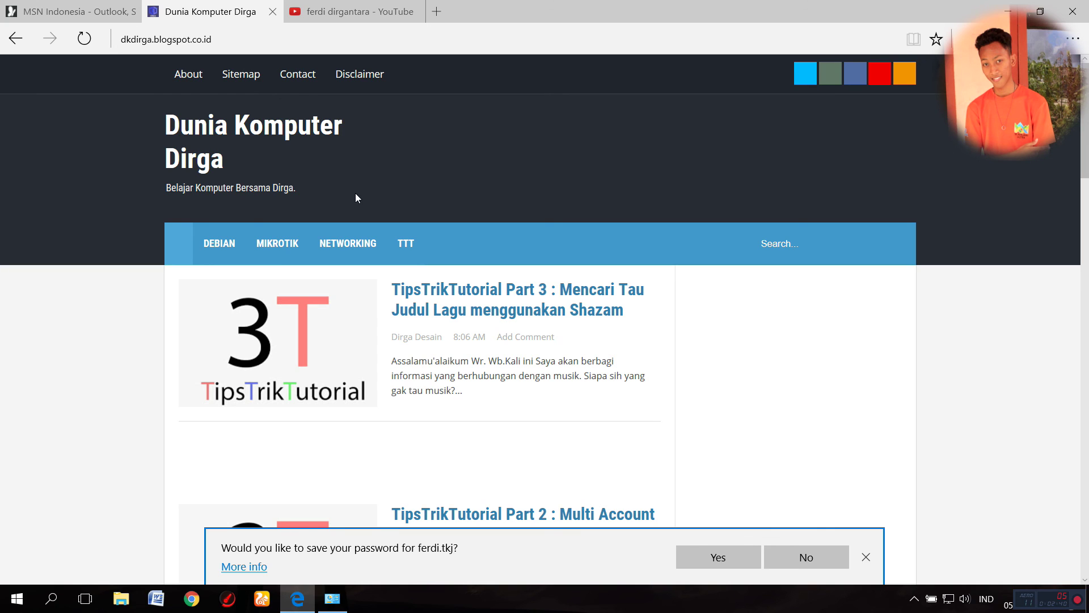
left_click(914, 598)
left_click(352, 12)
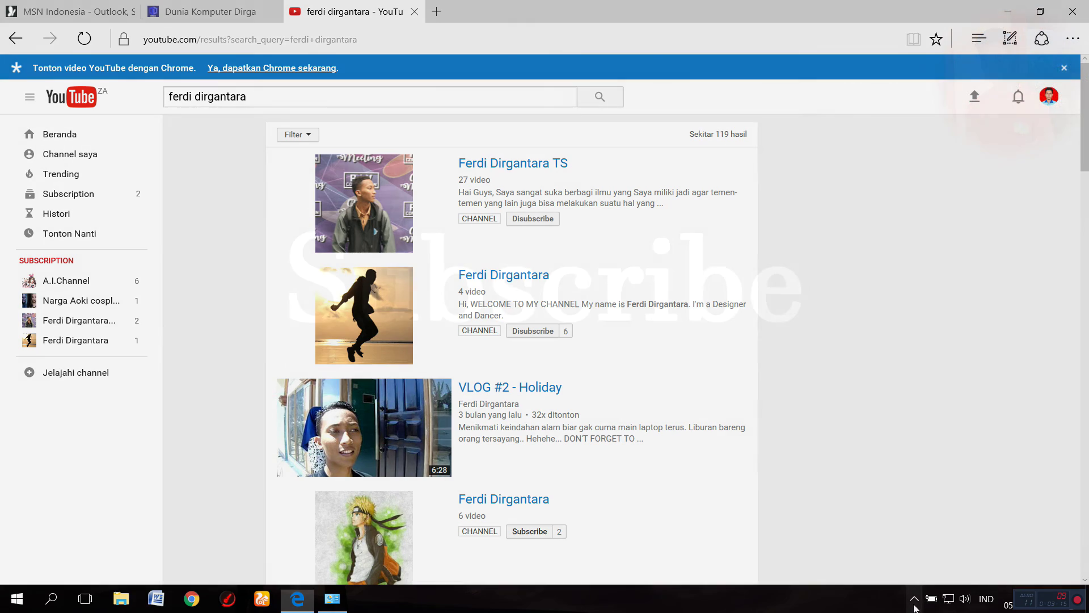
left_click(914, 599)
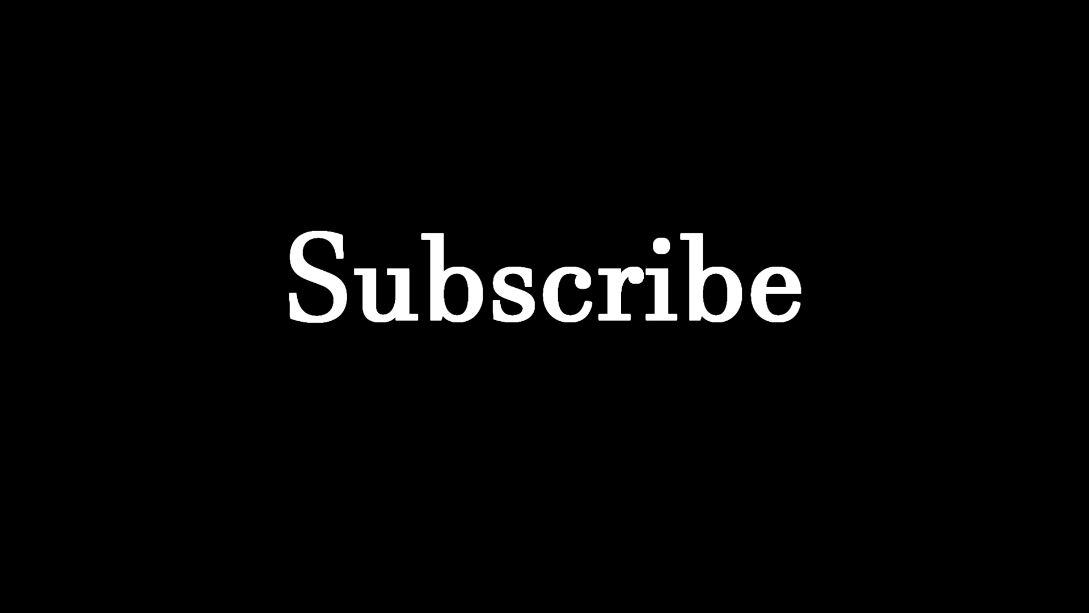